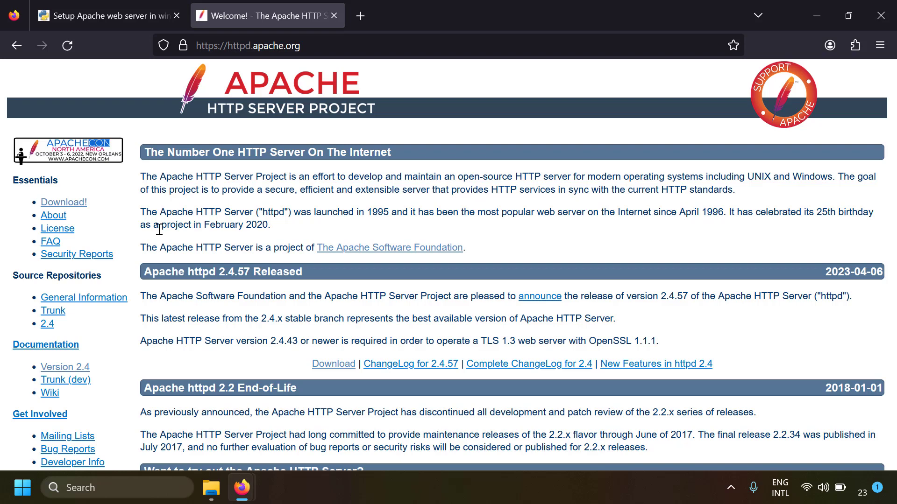
Step: Download httpd-2.4.57-win64-VS17.zip from the Apache Lounge downloads page
{"action": "key", "text": "ctrl+shift+Tab"}
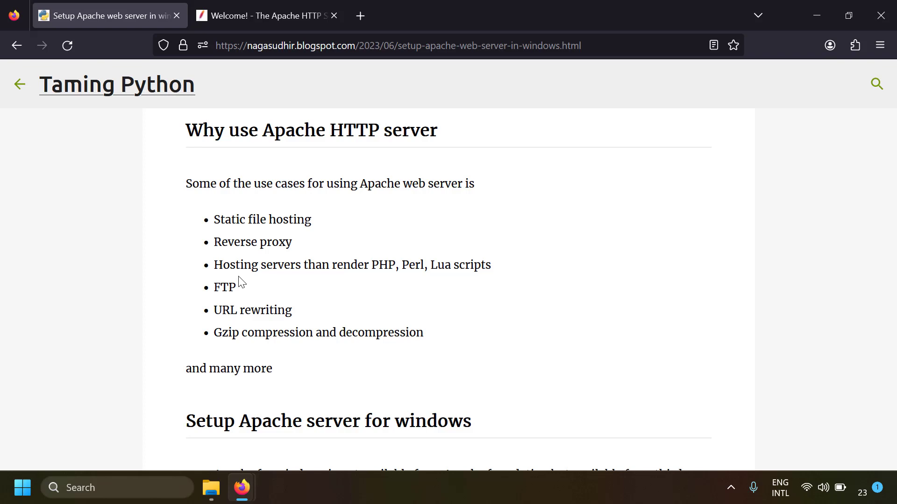
{"action": "scroll", "coordinate": [240, 280], "scroll_direction": "down", "scroll_amount": 5}
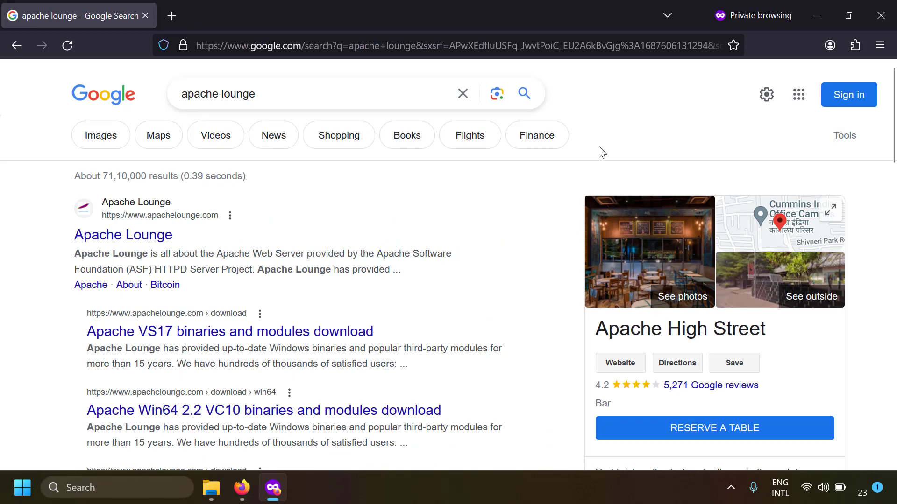
{"action": "left_click", "coordinate": [163, 237]}
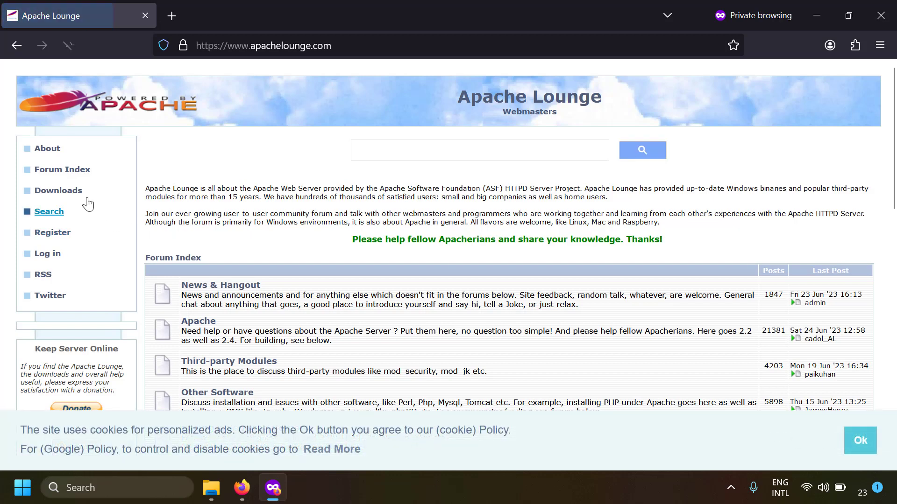
{"action": "left_click", "coordinate": [81, 193]}
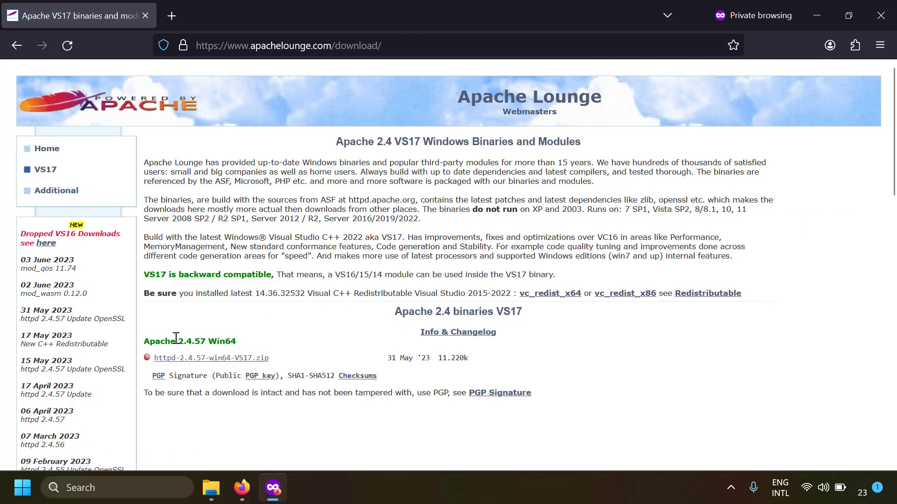
{"action": "left_click", "coordinate": [220, 363]}
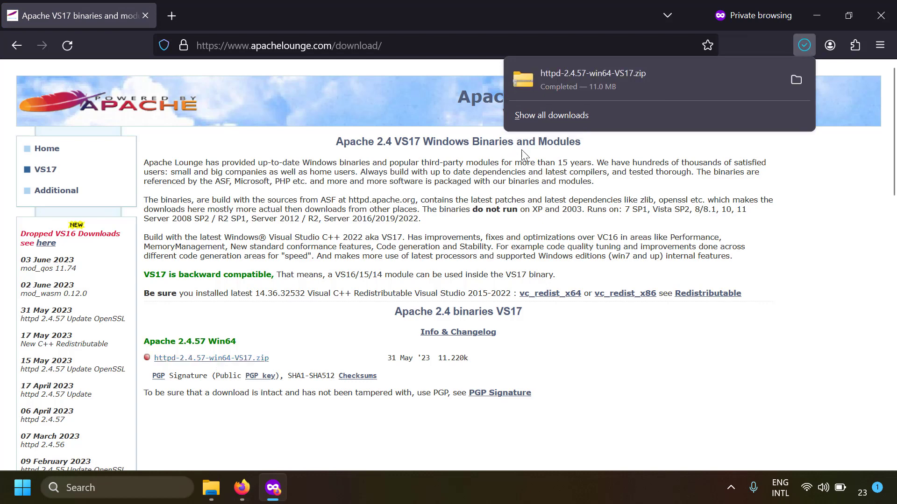
Step: Open the downloaded httpd-2.4.57-win64-VS17.zip and look through the contents of its Apache24 folder
{"action": "left_click", "coordinate": [626, 89]}
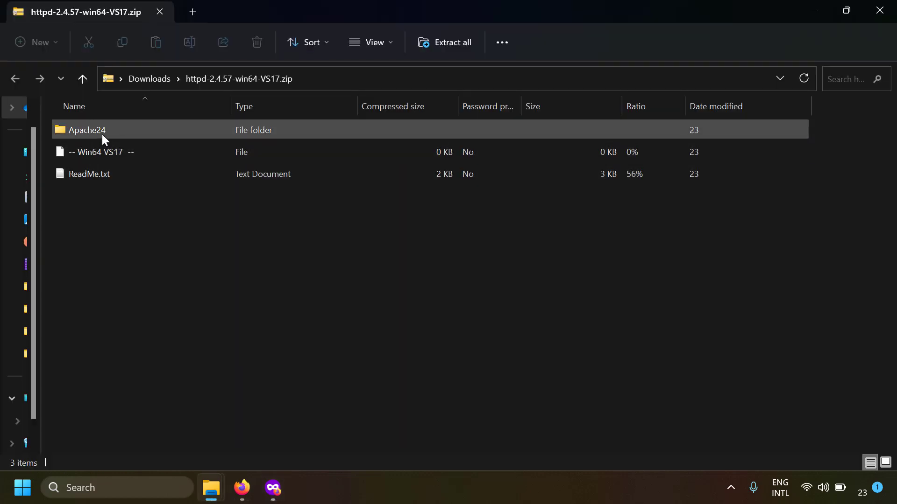
{"action": "double_click", "coordinate": [220, 132]}
{"action": "scroll", "coordinate": [164, 339], "scroll_direction": "down", "scroll_amount": 1}
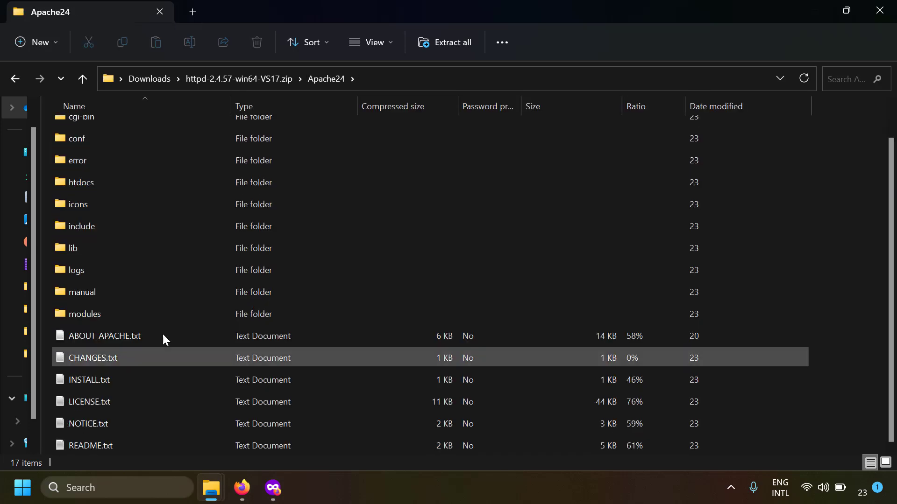
{"action": "scroll", "coordinate": [163, 327], "scroll_direction": "up", "scroll_amount": 1}
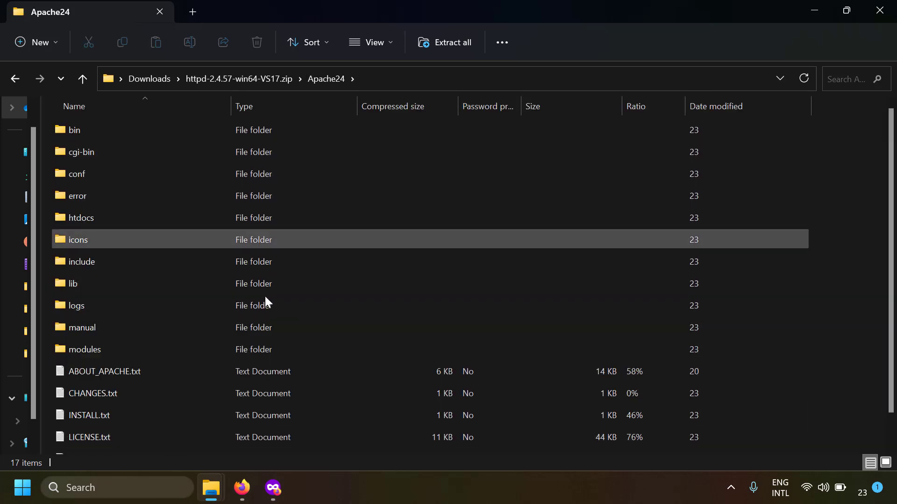
{"action": "scroll", "coordinate": [260, 303], "scroll_direction": "down", "scroll_amount": 1}
{"action": "left_click", "coordinate": [239, 81]}
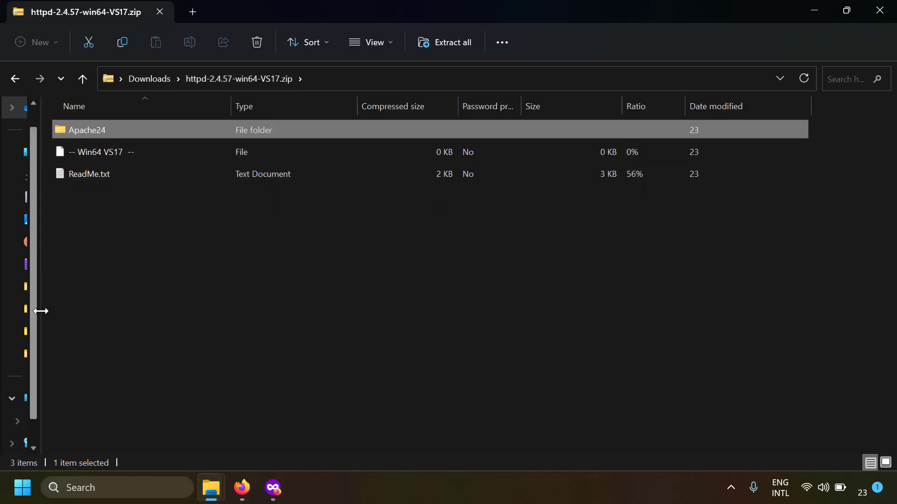
Step: Open the Apache24 folder on the C: drive and look through its subfolders and files
{"action": "left_click", "coordinate": [19, 401]}
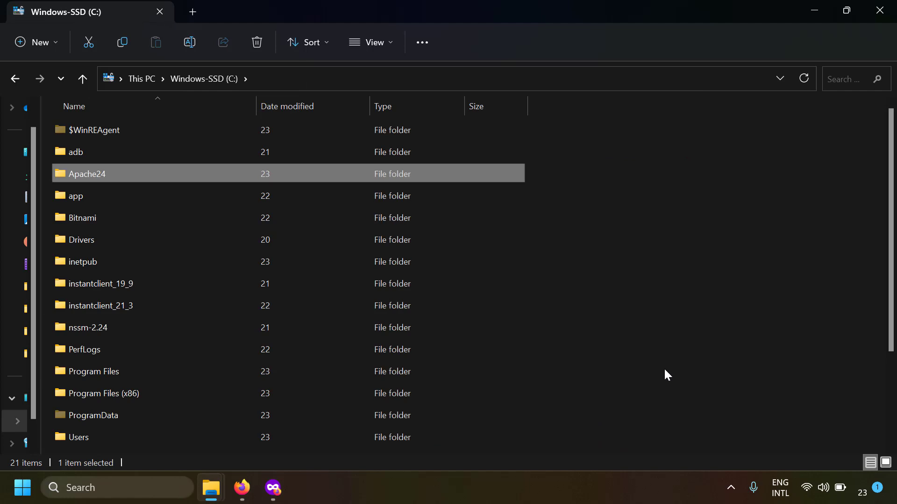
{"action": "double_click", "coordinate": [144, 173]}
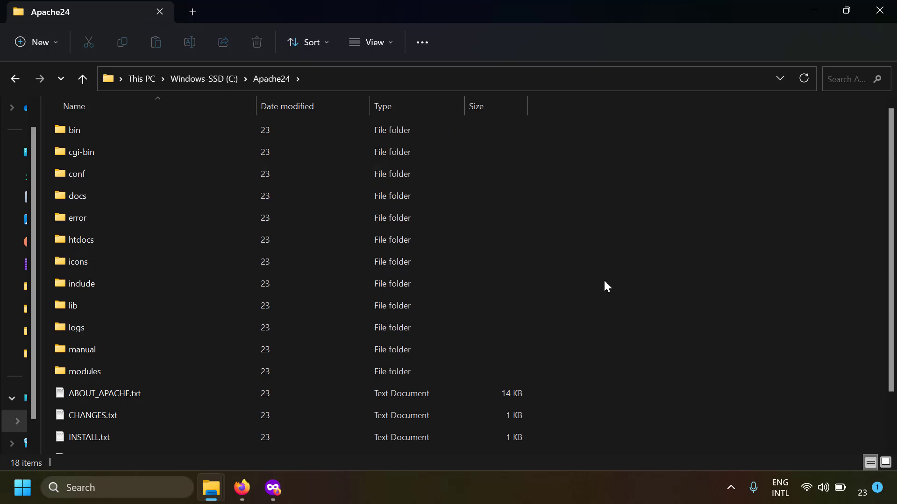
{"action": "scroll", "coordinate": [606, 286], "scroll_direction": "down", "scroll_amount": 1}
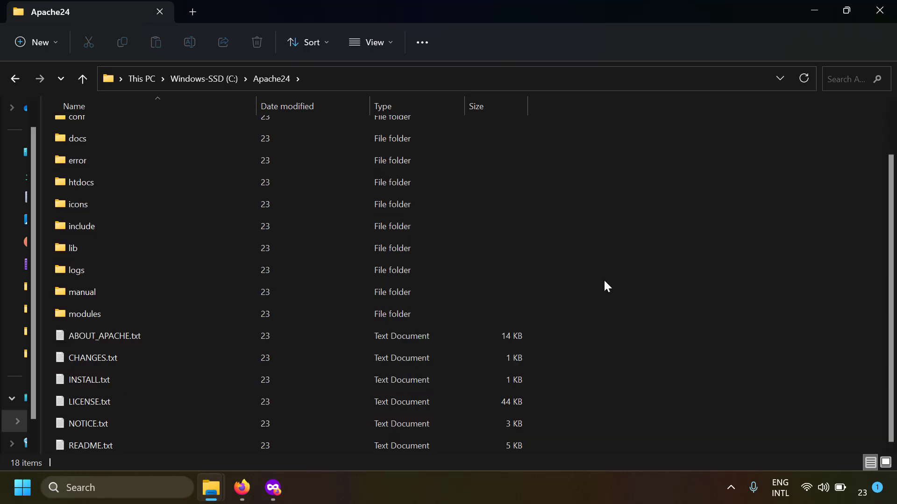
{"action": "scroll", "coordinate": [674, 281], "scroll_direction": "up", "scroll_amount": 1}
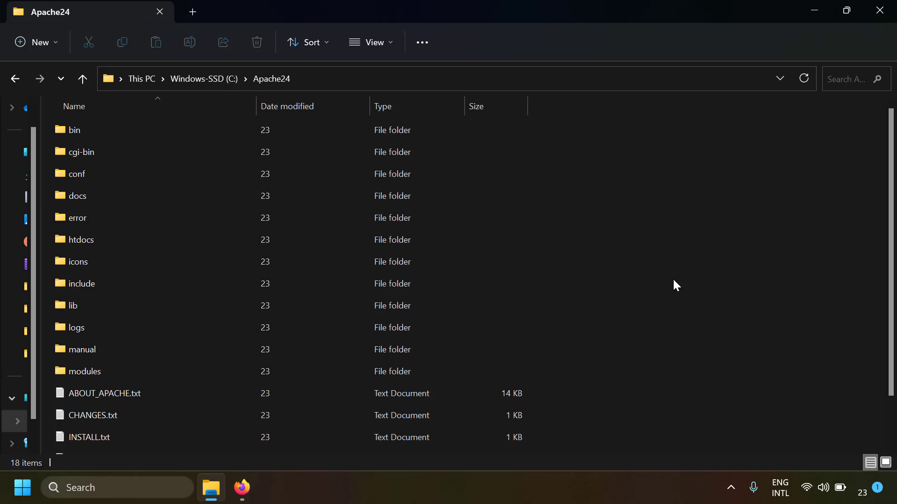
{"action": "scroll", "coordinate": [676, 285], "scroll_direction": "down", "scroll_amount": 1}
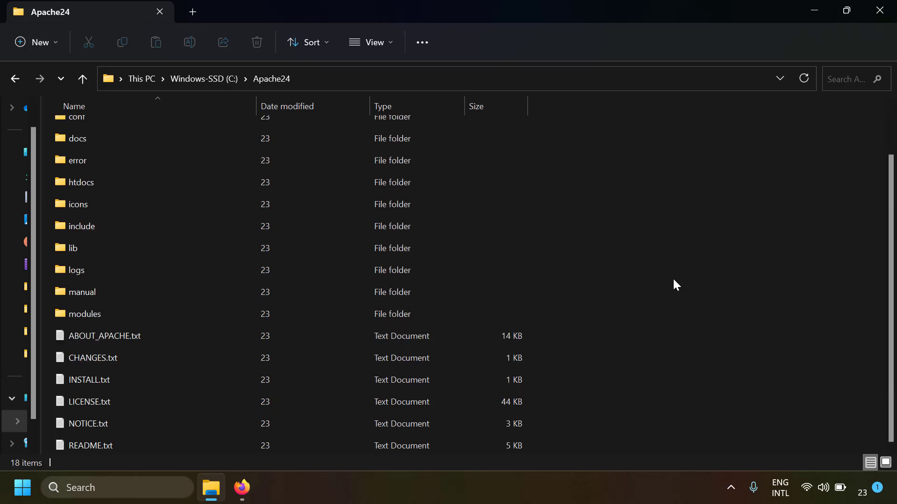
{"action": "scroll", "coordinate": [676, 284], "scroll_direction": "up", "scroll_amount": 1}
Step: Start the Apache server by running httpd.exe from the bin folder of C:\Apache24
{"action": "double_click", "coordinate": [131, 133]}
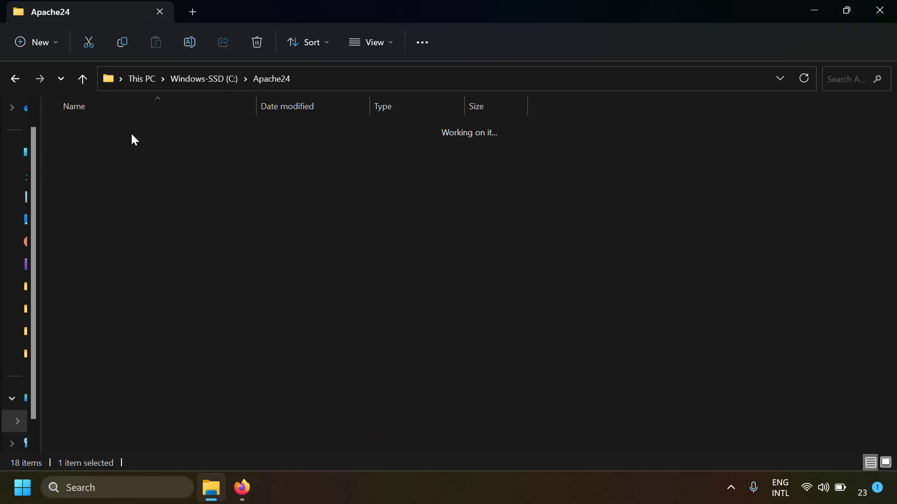
{"action": "scroll", "coordinate": [191, 296], "scroll_direction": "down", "scroll_amount": 2}
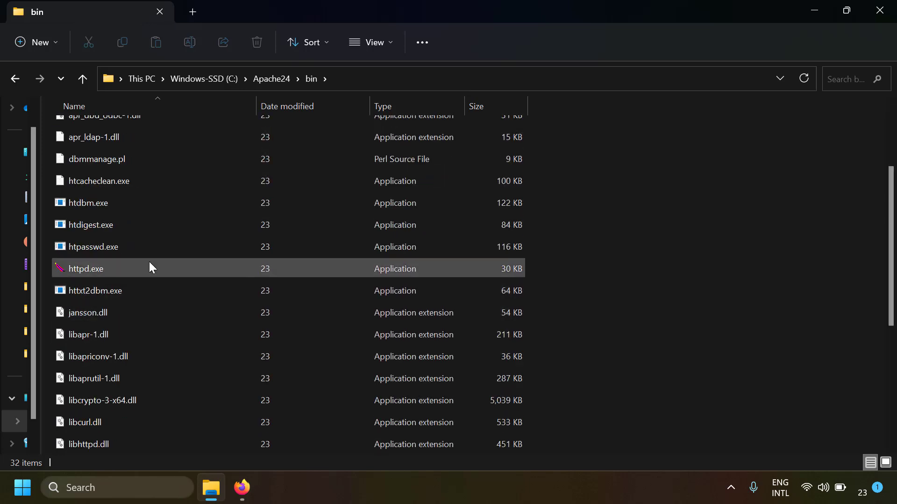
{"action": "mouse_move", "coordinate": [150, 263]}
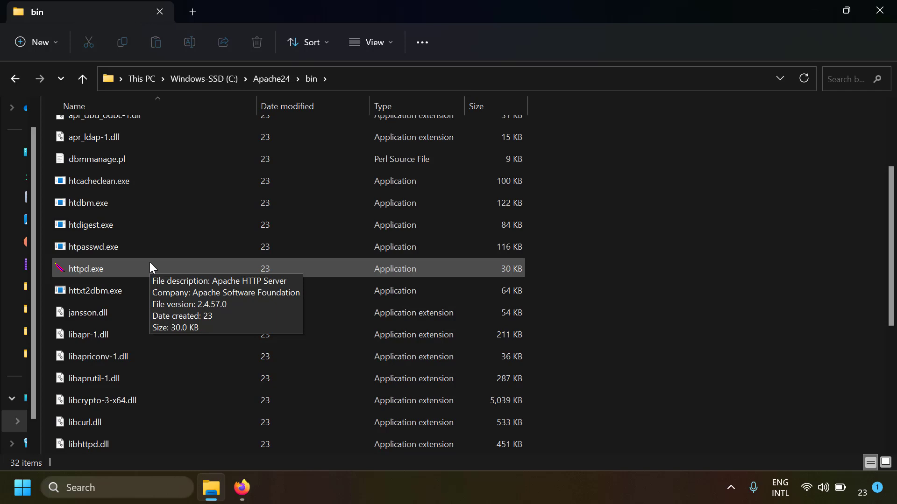
{"action": "double_click", "coordinate": [149, 266]}
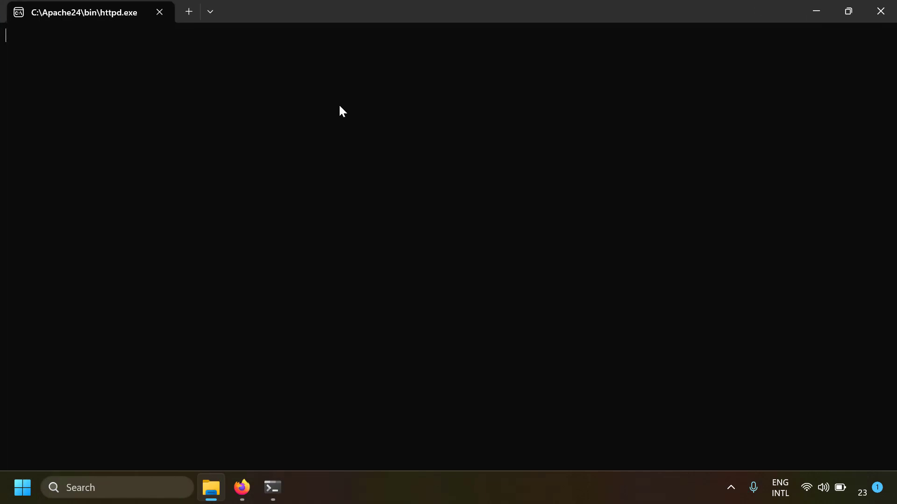
Step: Switch to Firefox, load localhost in a new tab and highlight the page text
{"action": "left_click", "coordinate": [243, 488]}
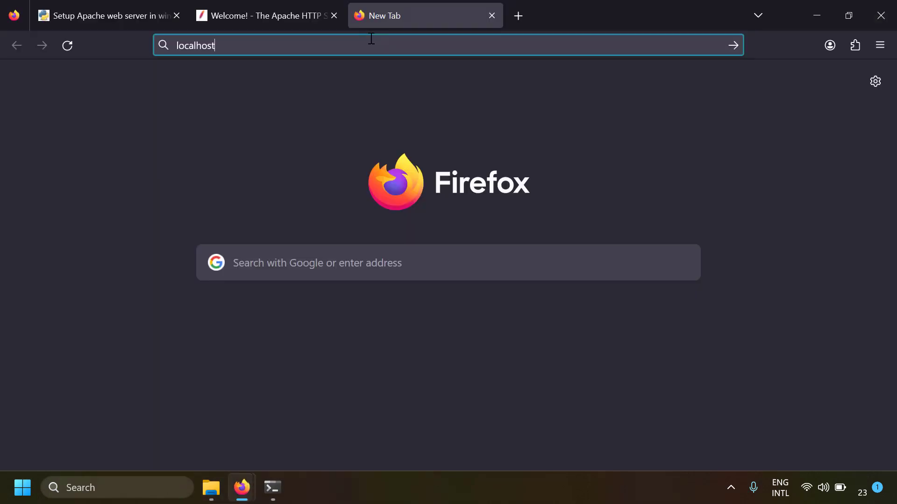
{"action": "key", "text": "Return"}
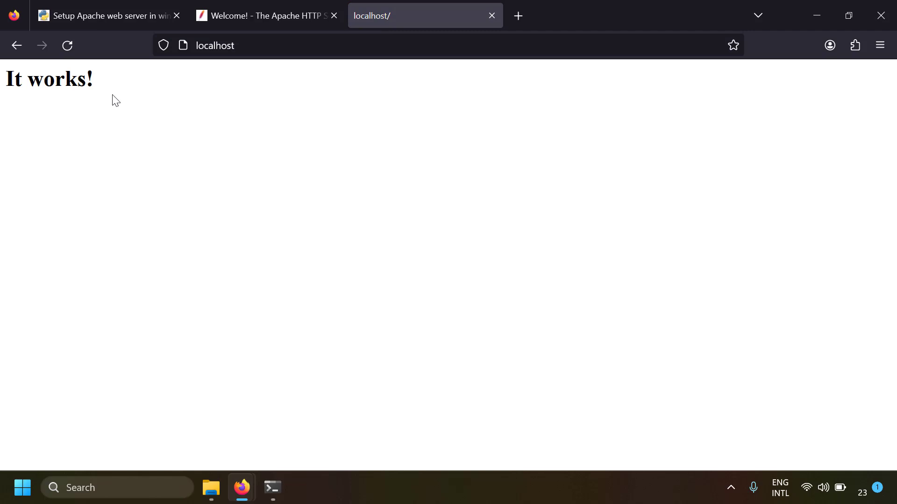
{"action": "left_click_drag", "start_coordinate": [92, 99], "coordinate": [1, 99]}
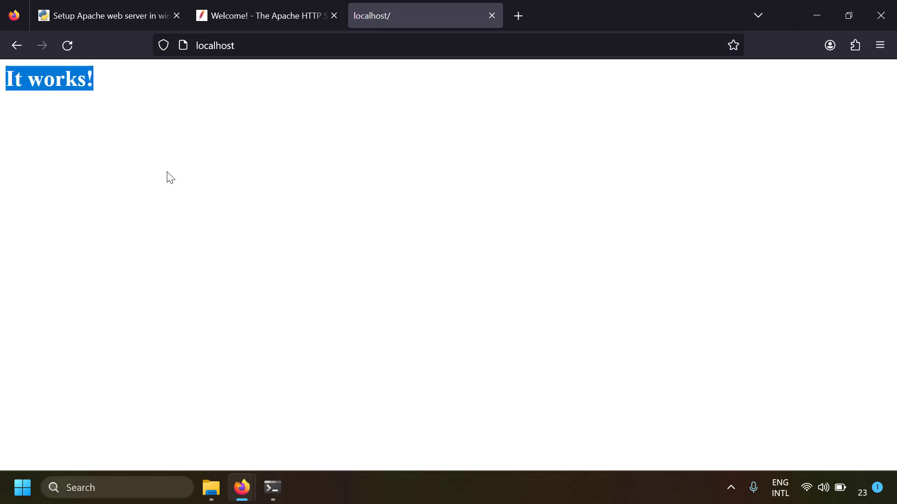
{"action": "left_click_drag", "start_coordinate": [140, 86], "coordinate": [0, 62]}
Step: Review the running httpd.exe console, its file in the bin folder and the localhost page in Firefox
{"action": "left_click", "coordinate": [272, 481]}
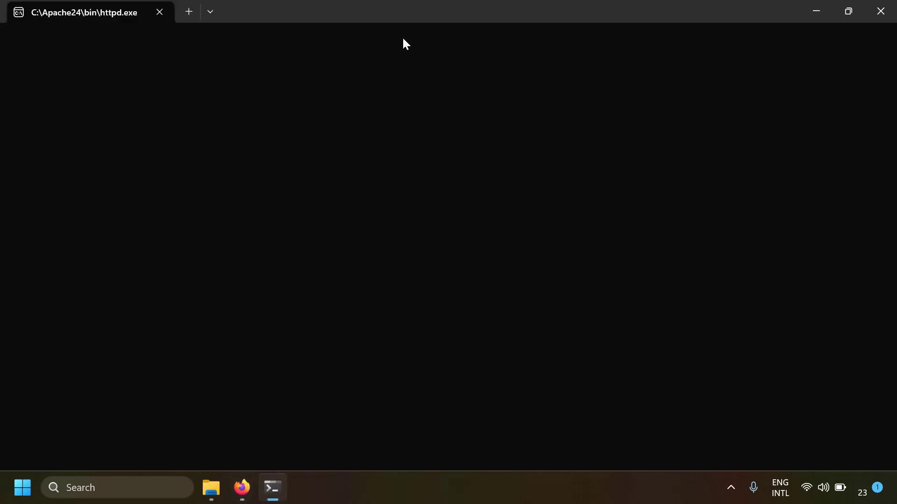
{"action": "left_click", "coordinate": [209, 488]}
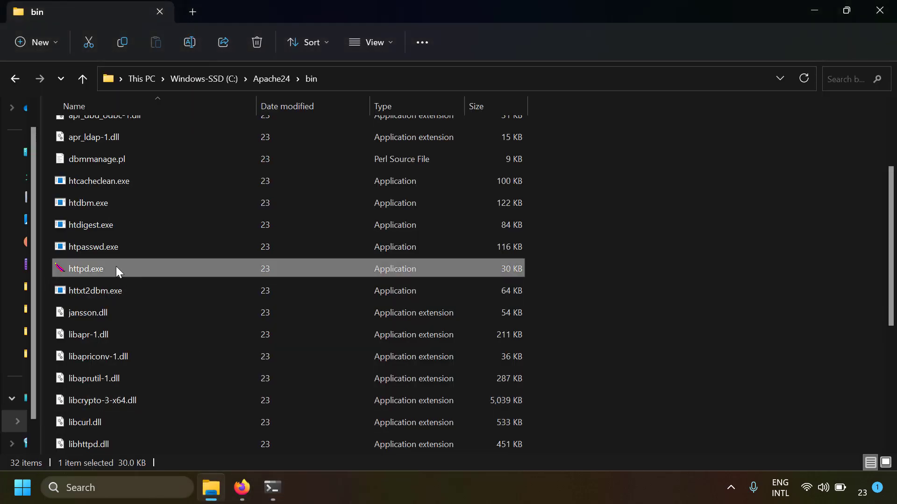
{"action": "left_click", "coordinate": [273, 487]}
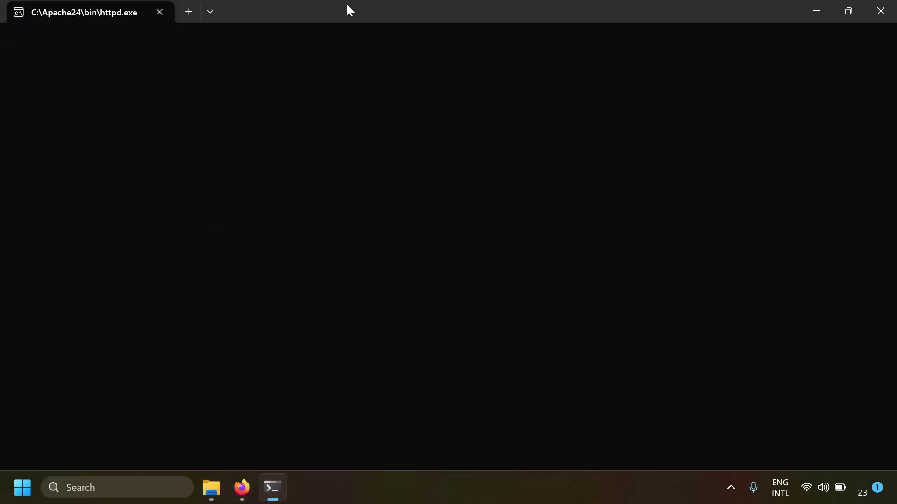
{"action": "mouse_move", "coordinate": [349, 10]}
{"action": "left_mouse_down"}
{"action": "mouse_move", "coordinate": [386, 164]}
{"action": "mouse_move", "coordinate": [376, 123]}
{"action": "mouse_move", "coordinate": [406, 76]}
{"action": "mouse_move", "coordinate": [364, 2]}
{"action": "left_mouse_up"}
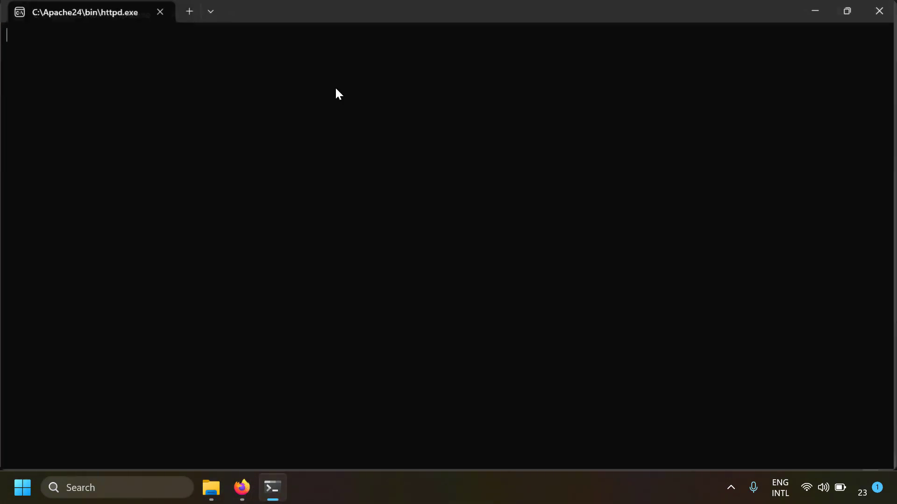
{"action": "mouse_move", "coordinate": [242, 486]}
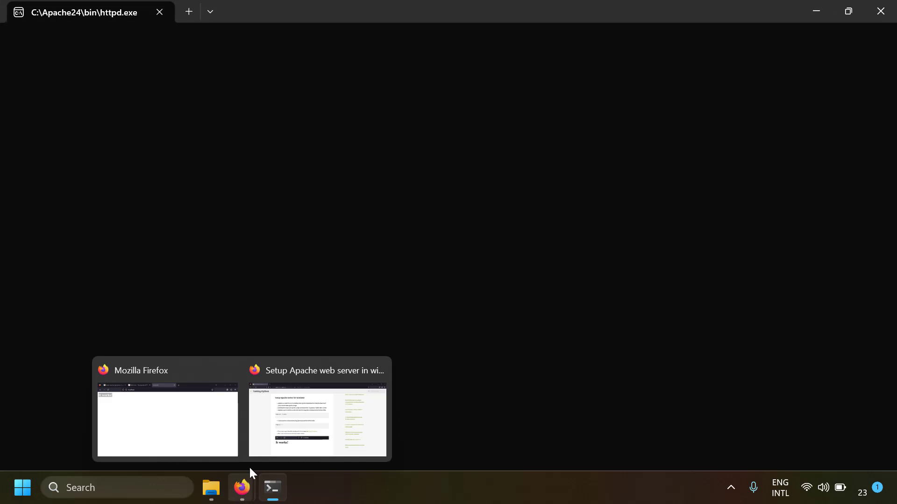
{"action": "left_click", "coordinate": [213, 417]}
{"action": "left_click", "coordinate": [63, 202]}
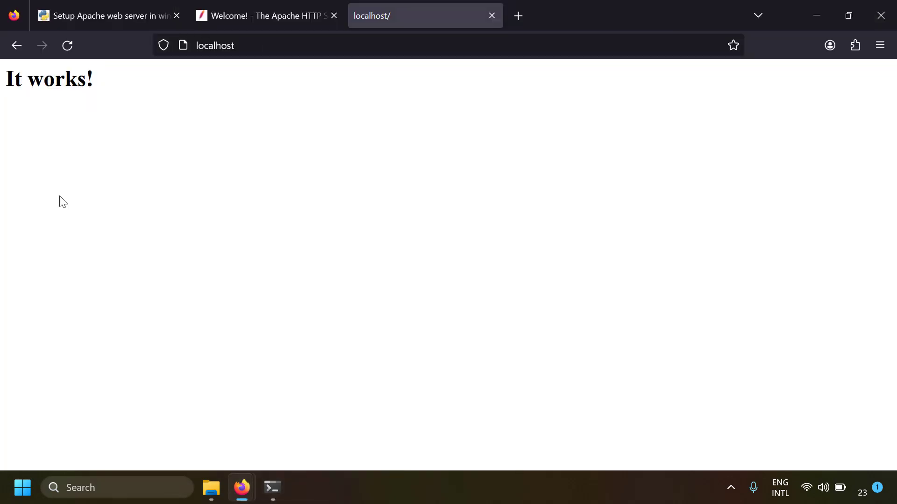
{"action": "left_click_drag", "start_coordinate": [66, 99], "coordinate": [5, 94]}
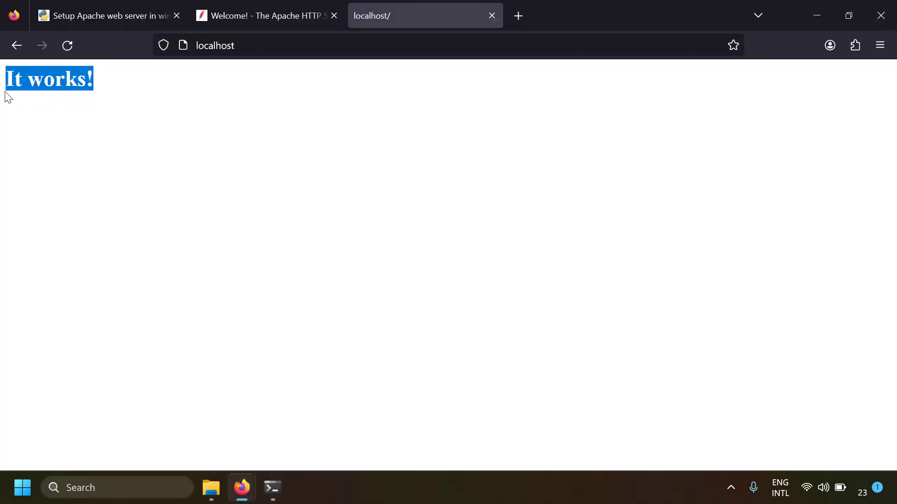
Step: Stop the server by closing the httpd.exe console, and reload the localhost page in Firefox
{"action": "left_click", "coordinate": [273, 487]}
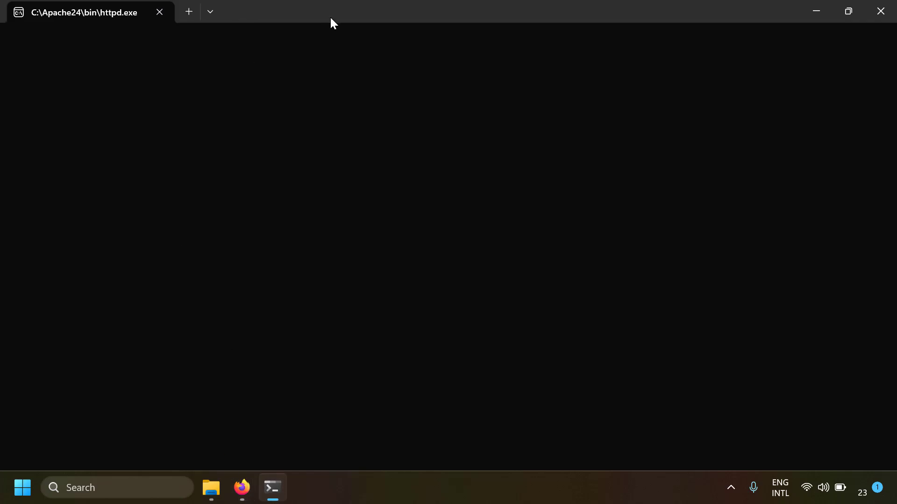
{"action": "left_click_drag", "start_coordinate": [333, 23], "coordinate": [400, 208]}
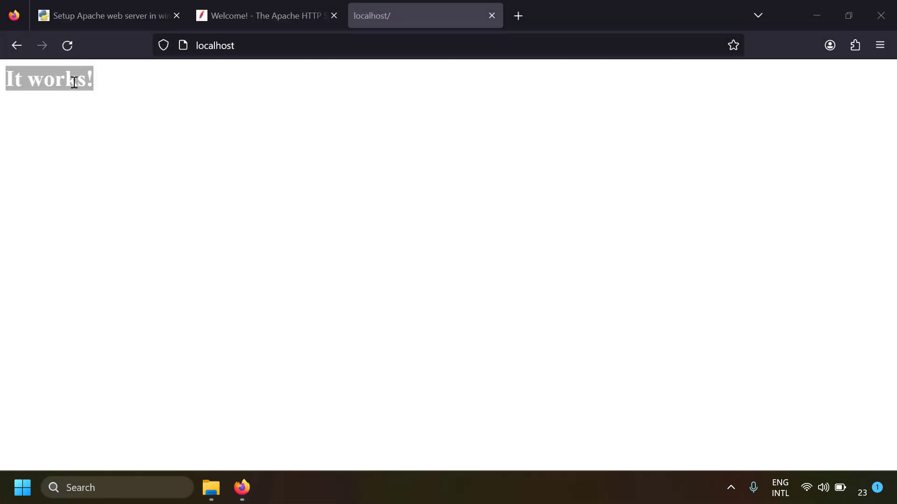
{"action": "left_click", "coordinate": [67, 46]}
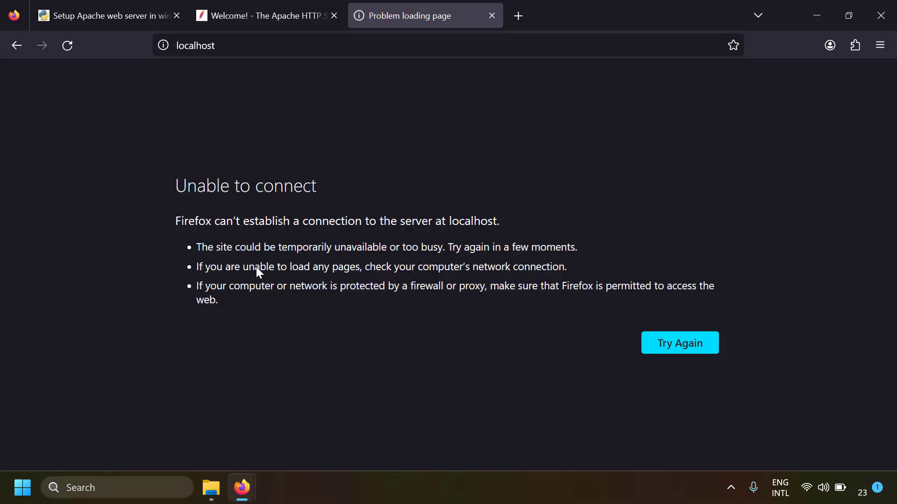
Step: Open a command prompt in C:\Apache24\bin and run "httpd.exe -k install" to install Apache as a service
{"action": "left_click", "coordinate": [210, 494]}
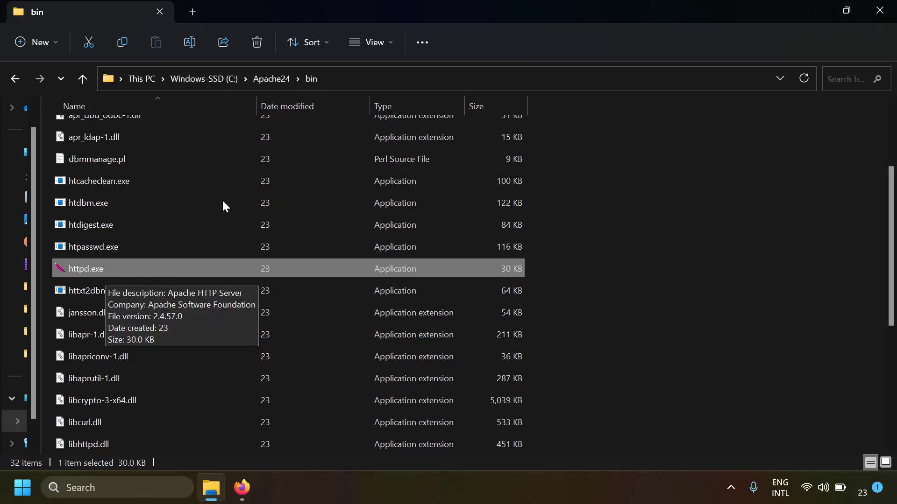
{"action": "left_click", "coordinate": [397, 83]}
{"action": "type", "text": "cmd"}
{"action": "key", "text": "Return"}
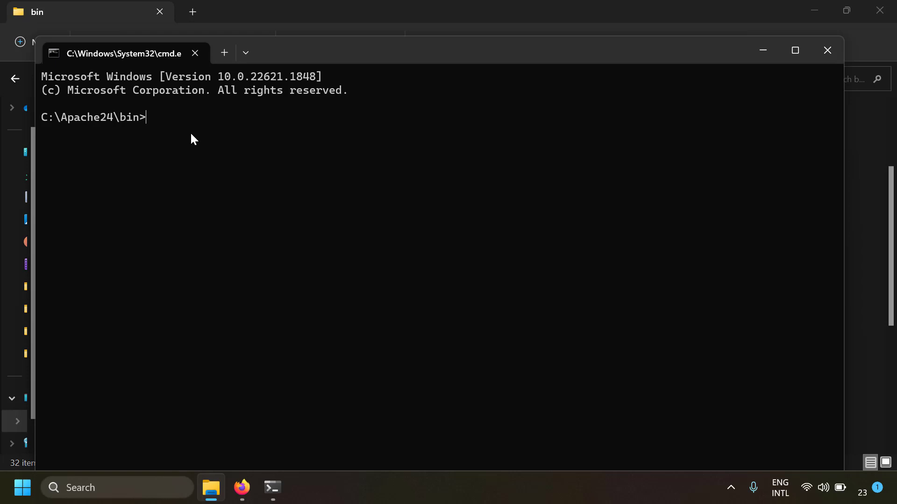
{"action": "type", "text": "httpd.exe -k install"}
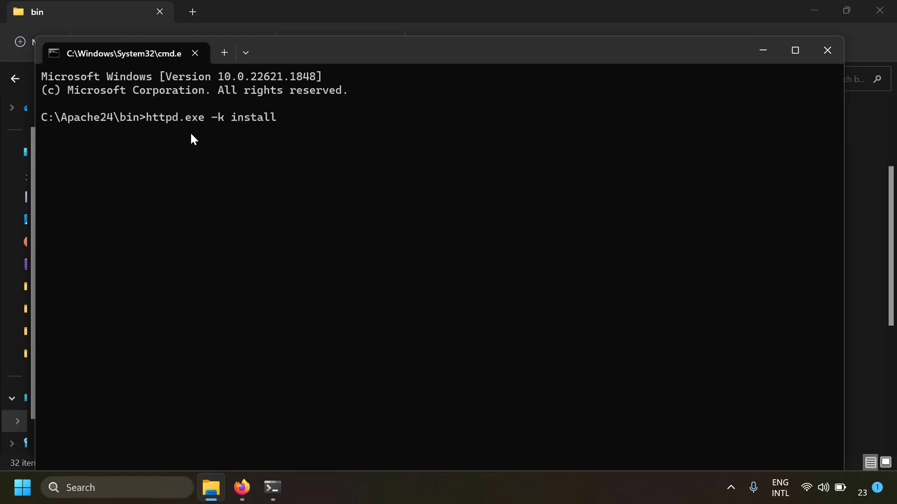
{"action": "key", "text": "Return"}
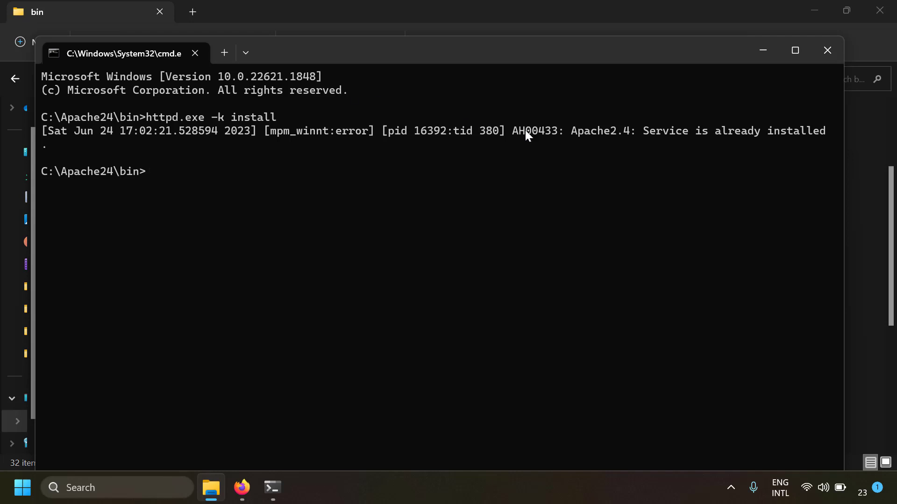
Step: Highlight the Apache2.4 service message and the install command in the console, and close the command prompt
{"action": "left_click_drag", "start_coordinate": [573, 132], "coordinate": [782, 132]}
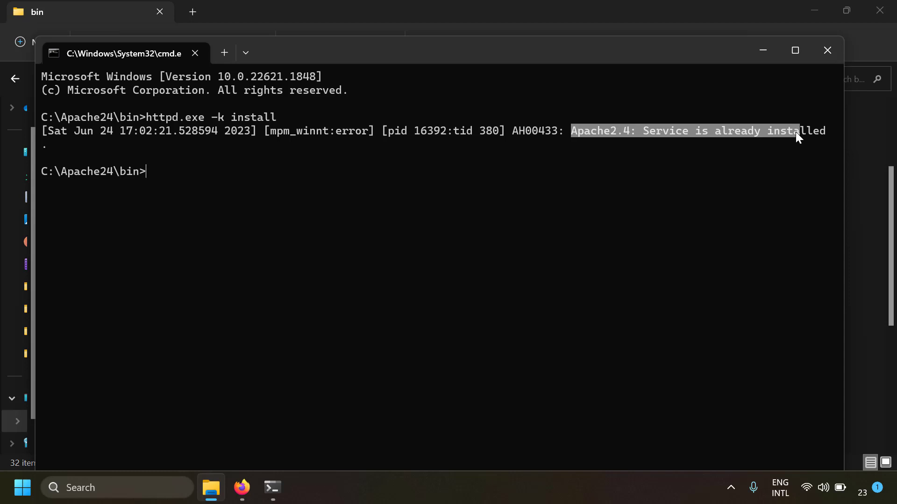
{"action": "left_click_drag", "start_coordinate": [151, 119], "coordinate": [203, 120]}
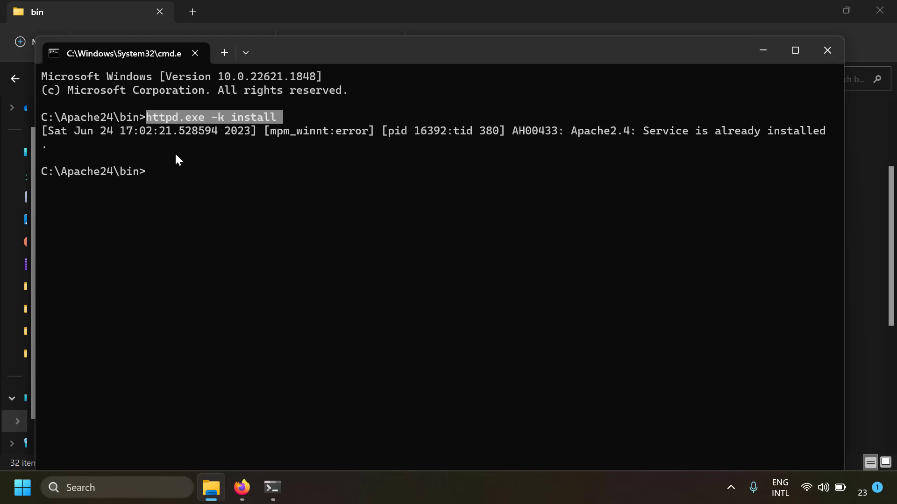
{"action": "left_click", "coordinate": [194, 53]}
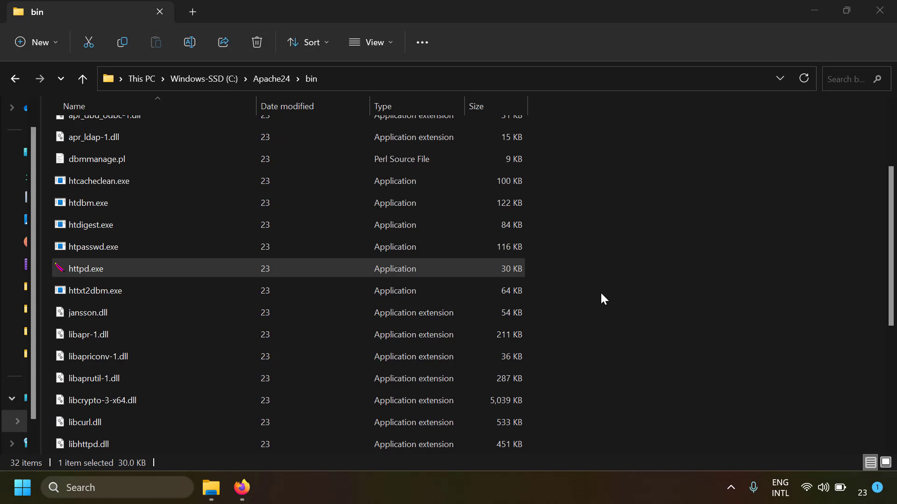
Step: Open the Windows Services console by running services.msc
{"action": "key", "text": "super+r"}
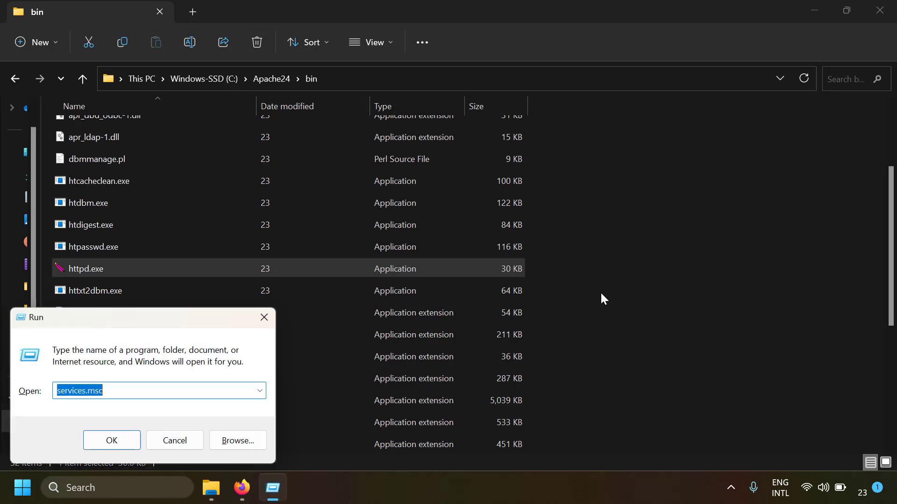
{"action": "type", "text": "ser"}
{"action": "key", "text": "Down"}
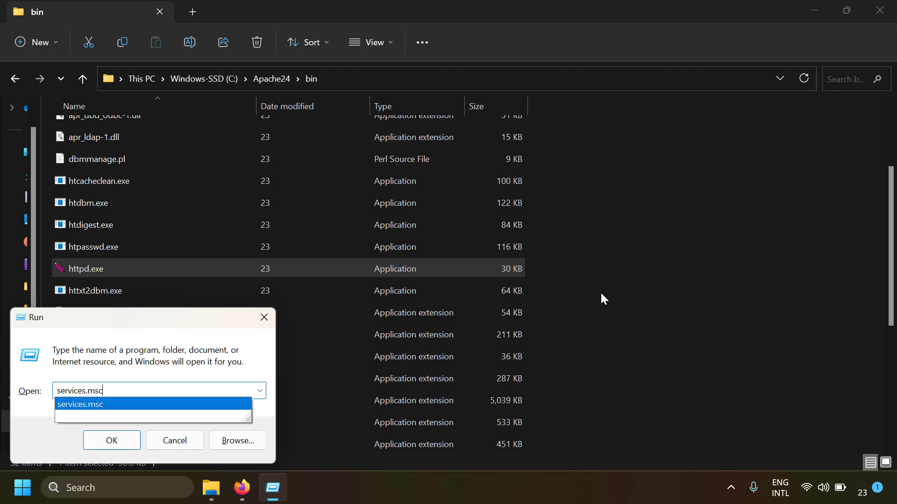
{"action": "key", "text": "Return"}
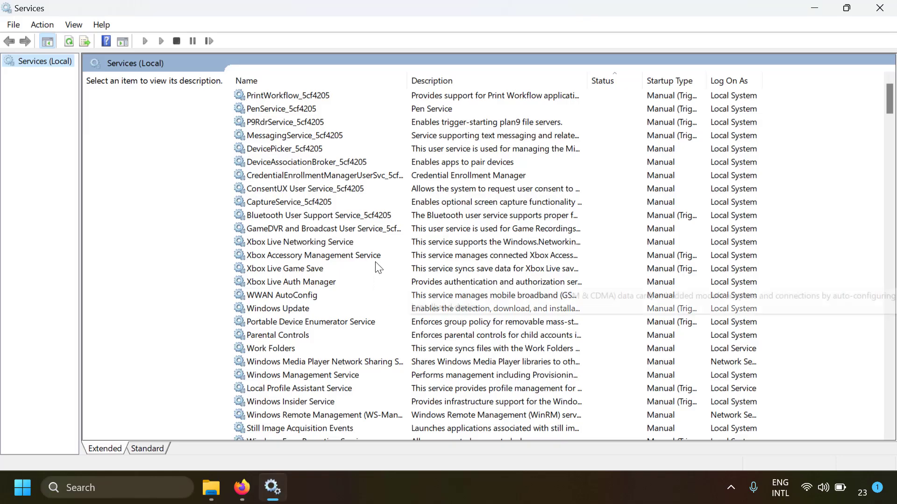
{"action": "left_click", "coordinate": [377, 256]}
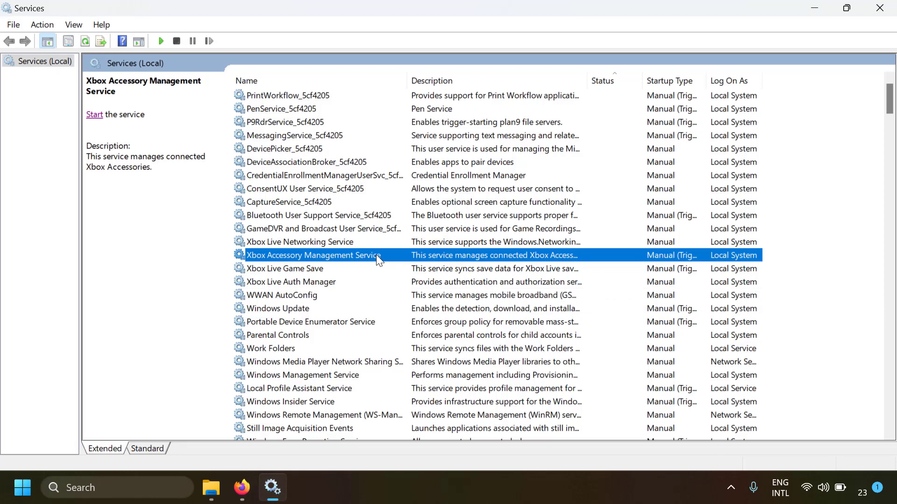
Step: Search Windows for "services" to locate the Services app, and dismiss the search to return to the Services console
{"action": "key", "text": "super"}
{"action": "type", "text": "serv"}
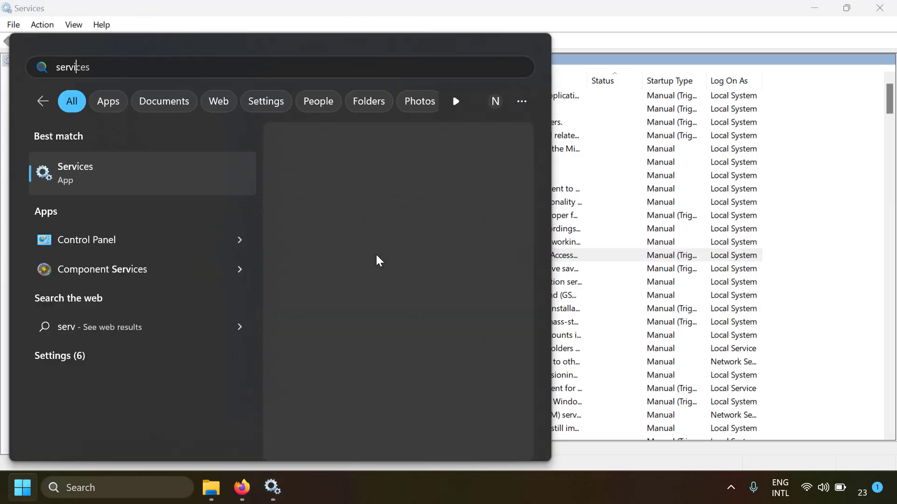
{"action": "type", "text": "ices"}
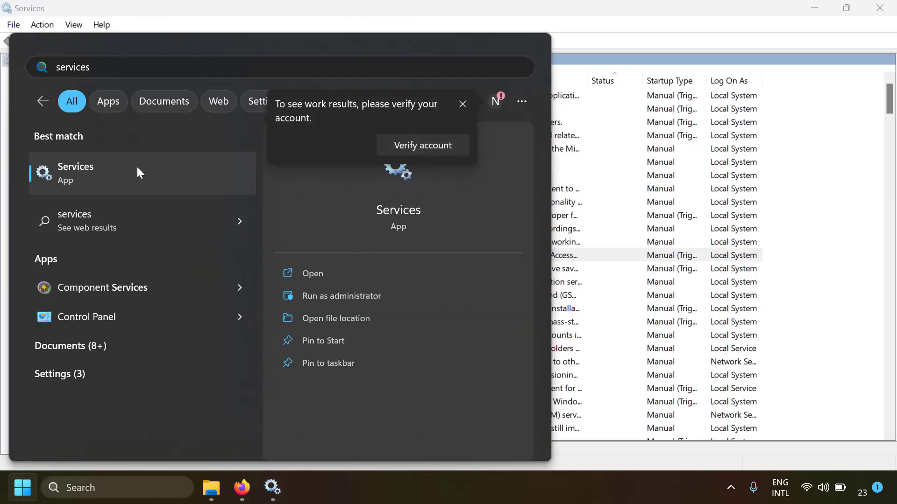
{"action": "left_click", "coordinate": [807, 164]}
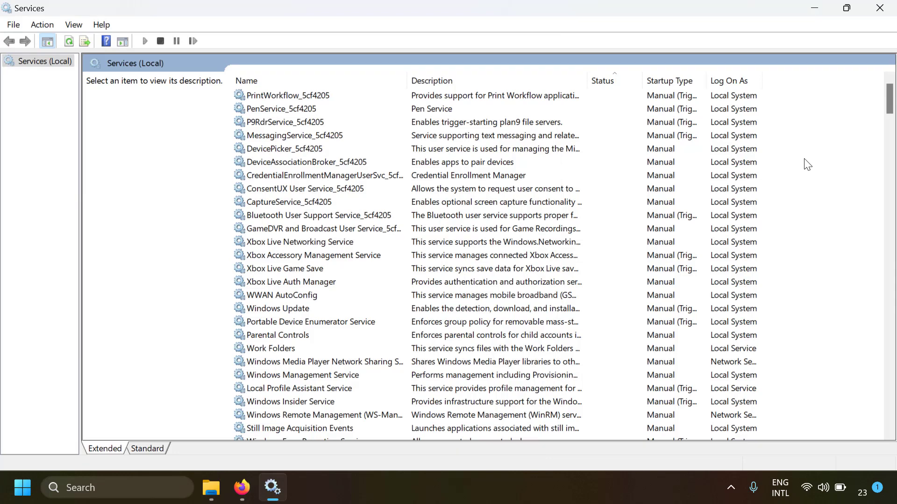
Step: Find the Apache2.4 service in the services list and start it
{"action": "left_click", "coordinate": [490, 139]}
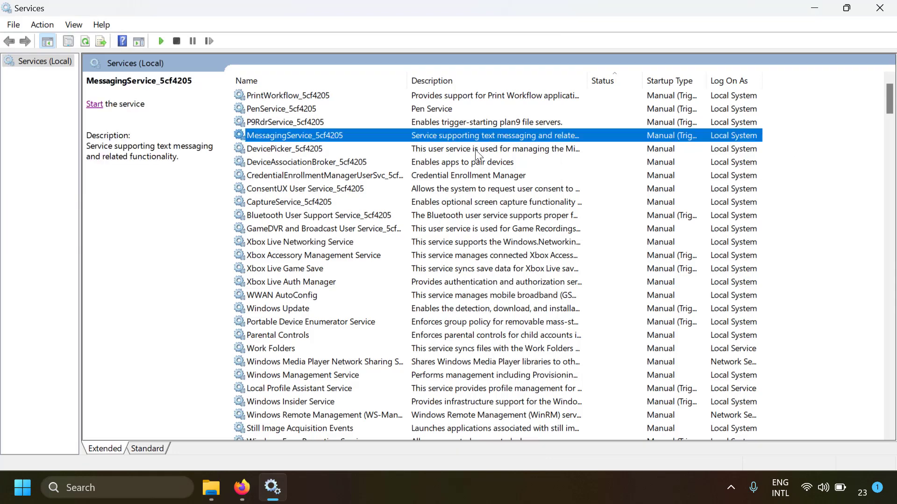
{"action": "key", "text": "p"}
{"action": "key", "text": "p"}
{"action": "type", "text": "apa"}
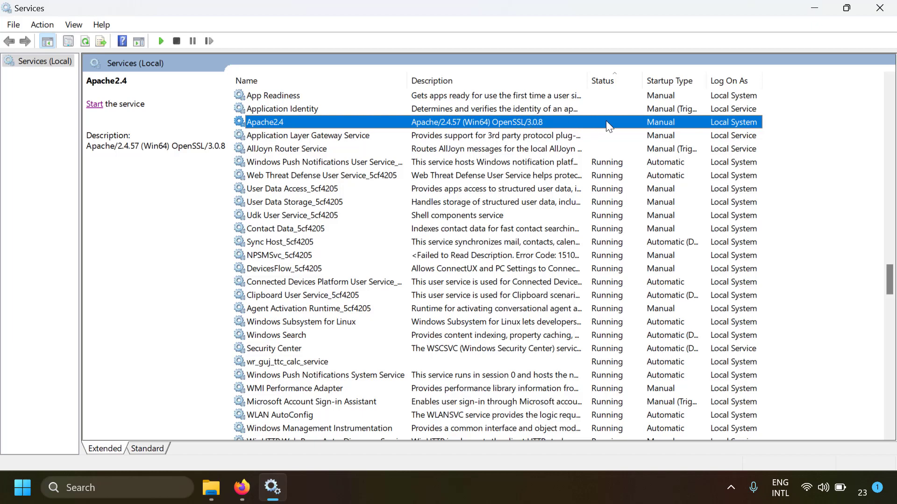
{"action": "right_click", "coordinate": [432, 178]}
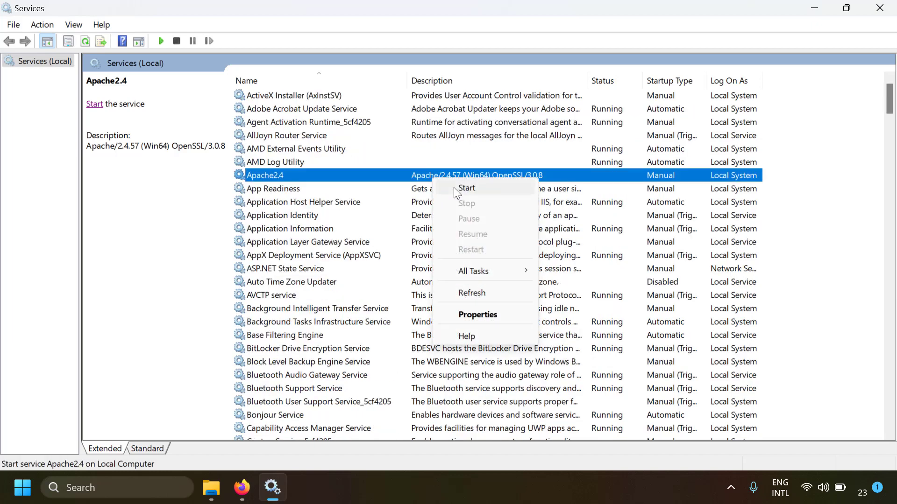
{"action": "left_click", "coordinate": [457, 190]}
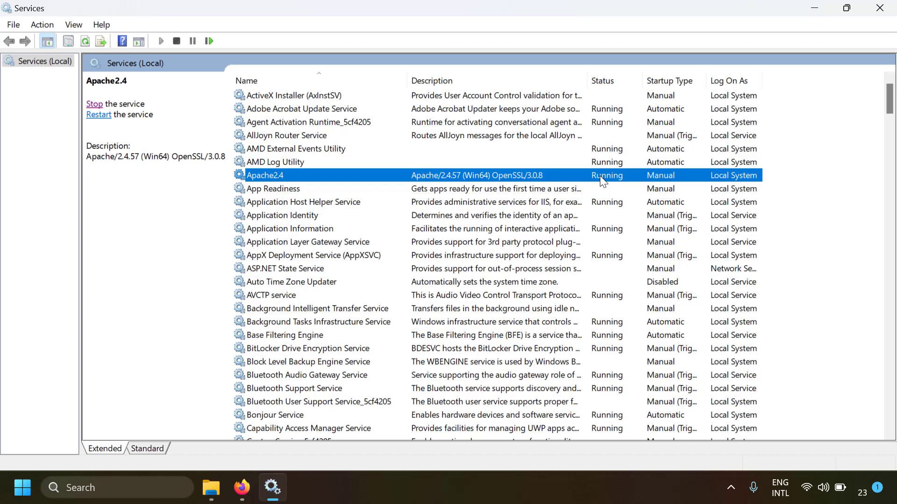
Step: Switch to Firefox, reload the localhost page to check the running service, and return to the Services console
{"action": "key", "text": "alt+Tab"}
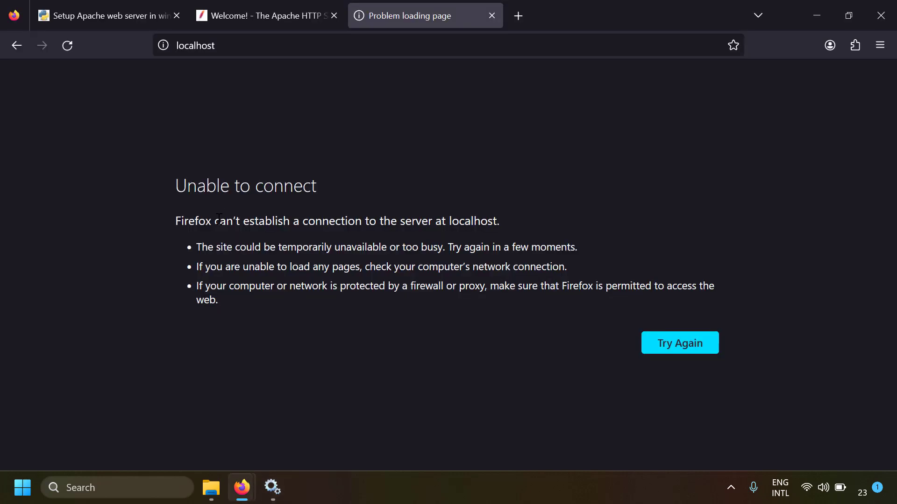
{"action": "left_click", "coordinate": [70, 49]}
{"action": "left_click_drag", "start_coordinate": [14, 80], "coordinate": [212, 266]}
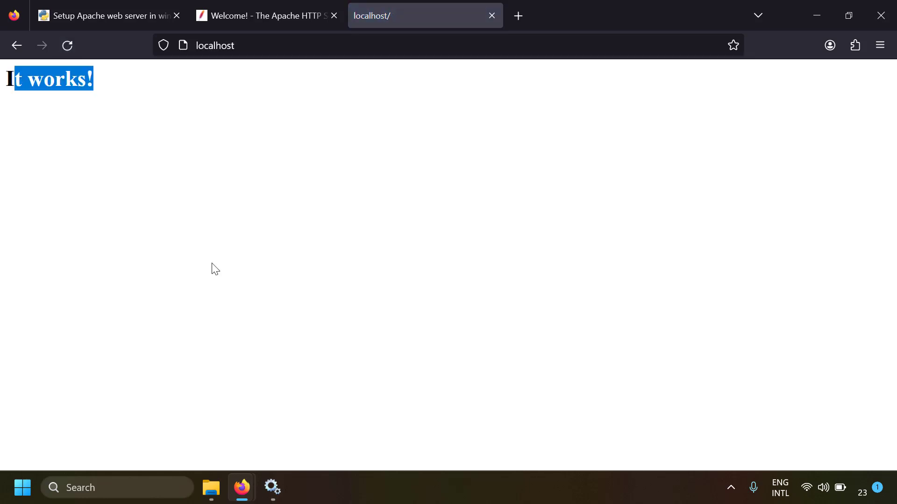
{"action": "left_click", "coordinate": [273, 487]}
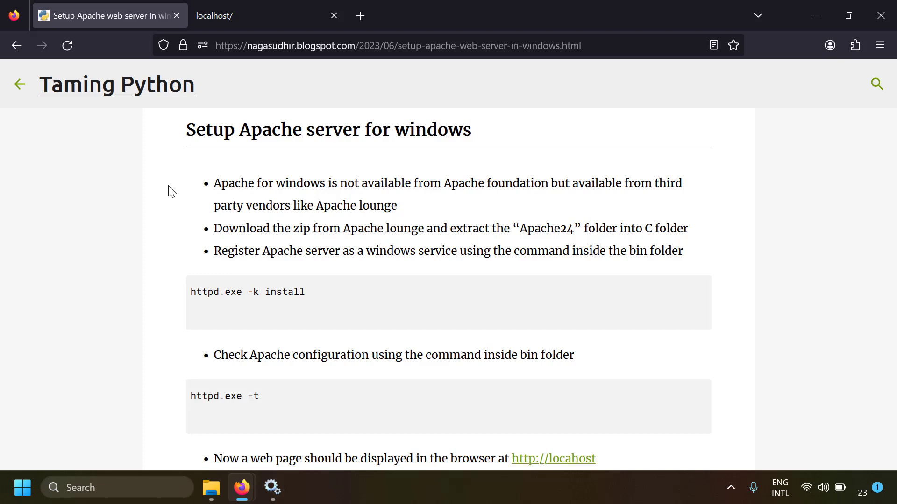
Step: Read the Apache setup instructions on the blog page in Firefox, and enlarge the localhost page to 190%
{"action": "scroll", "coordinate": [172, 191], "scroll_direction": "down", "scroll_amount": 3}
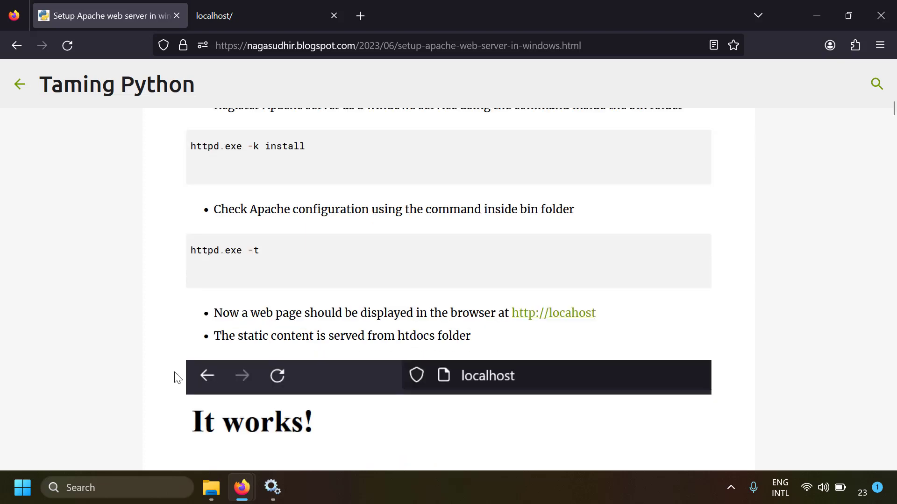
{"action": "left_click", "coordinate": [256, 9]}
{"action": "left_click", "coordinate": [174, 192]}
{"action": "scroll", "coordinate": [176, 193], "scroll_direction": "up", "scroll_amount": 5}
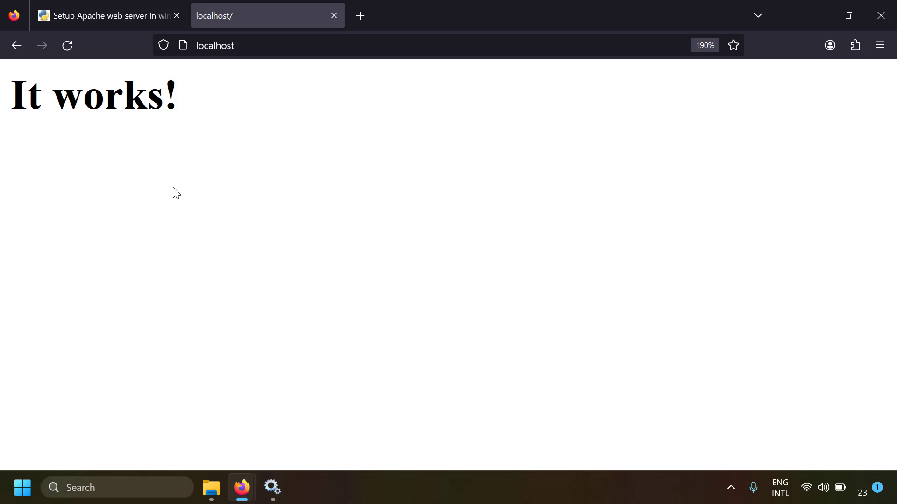
Step: Switch to File Explorer and open the conf folder inside C:\Apache24
{"action": "key", "text": "alt+Tab"}
{"action": "left_click", "coordinate": [649, 203]}
{"action": "left_click", "coordinate": [275, 77]}
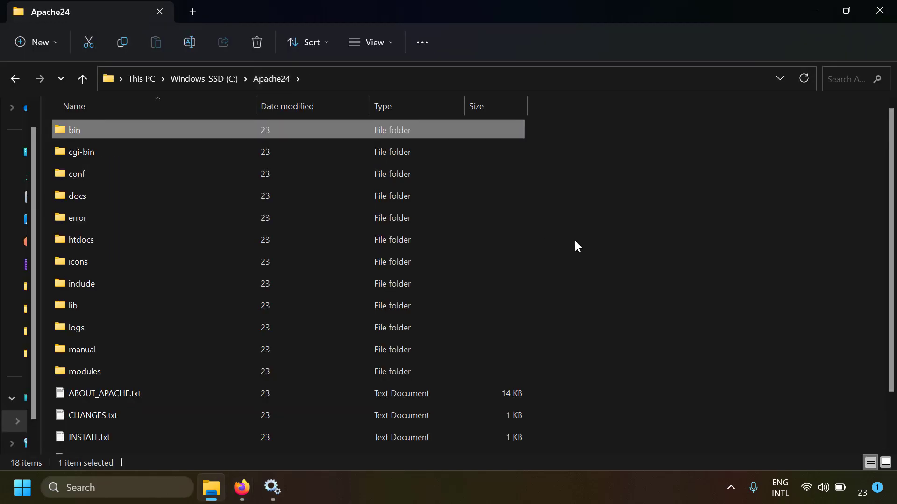
{"action": "double_click", "coordinate": [142, 177]}
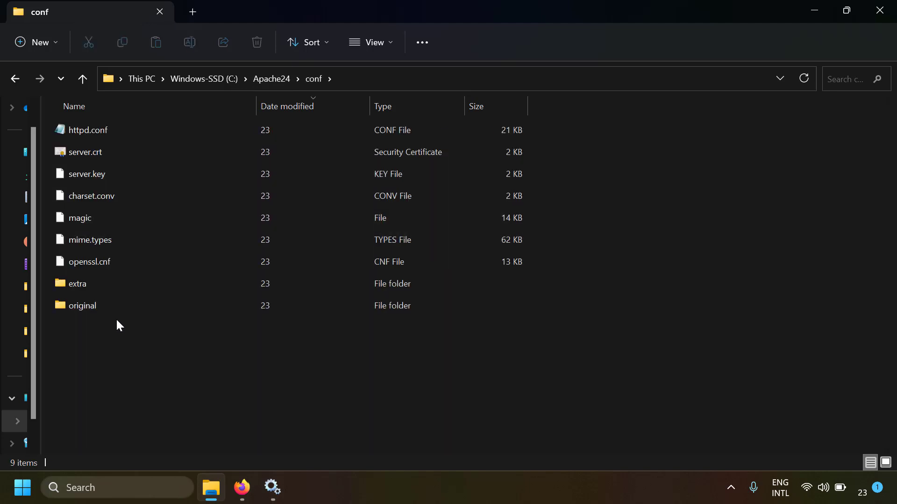
Step: Open httpd.conf in Notepad, examine its ServerRoot and LoadModule directives, and close the file
{"action": "left_click", "coordinate": [122, 134]}
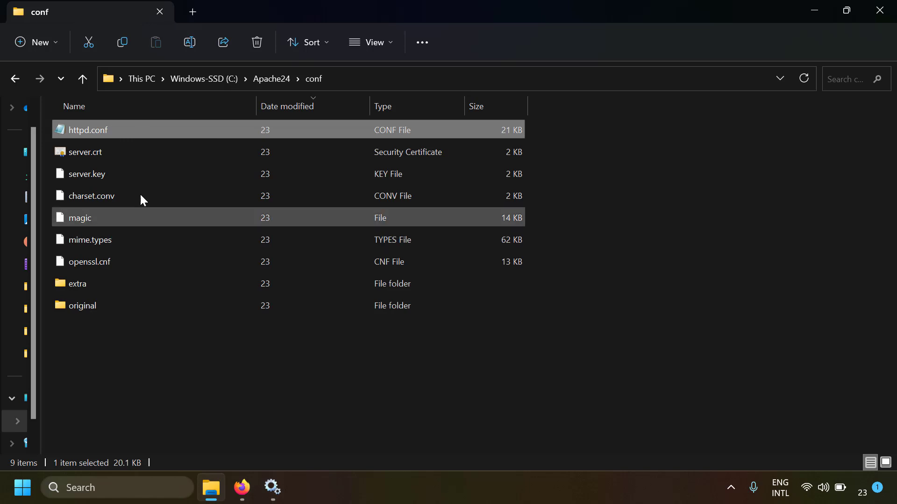
{"action": "right_click", "coordinate": [111, 126]}
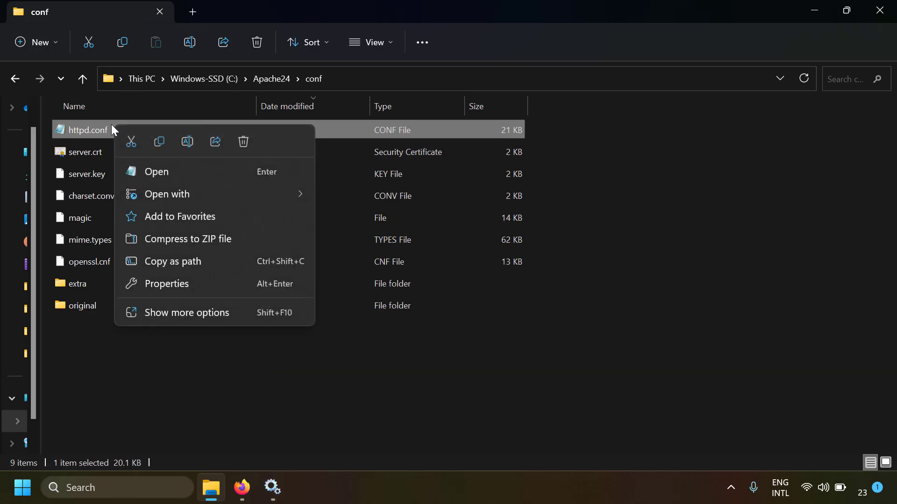
{"action": "left_click", "coordinate": [212, 181]}
{"action": "double_click", "coordinate": [354, 69]}
{"action": "left_click", "coordinate": [250, 189]}
{"action": "scroll", "coordinate": [249, 193], "scroll_direction": "down", "scroll_amount": 15}
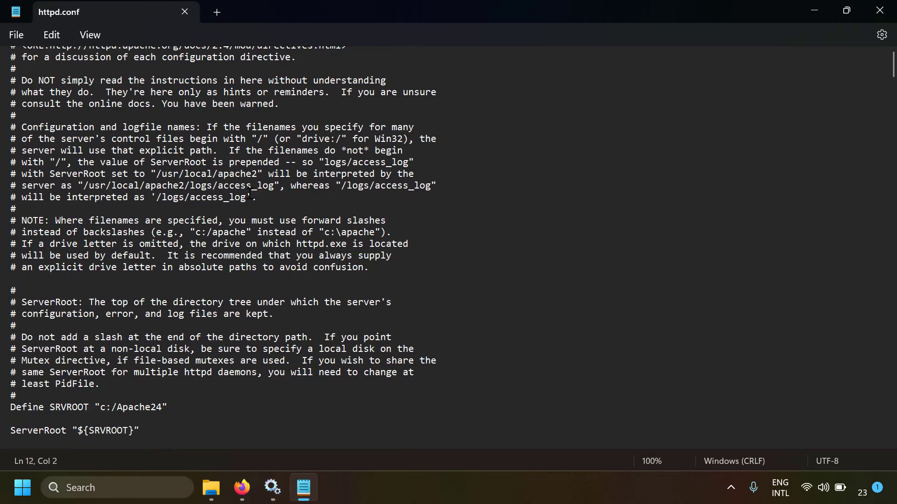
{"action": "scroll", "coordinate": [250, 193], "scroll_direction": "down", "scroll_amount": 8}
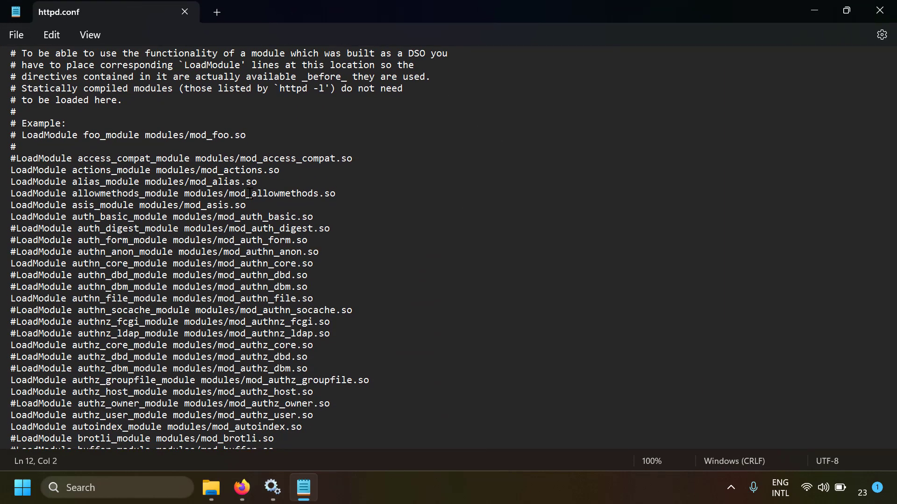
{"action": "scroll", "coordinate": [250, 193], "scroll_direction": "down", "scroll_amount": 5}
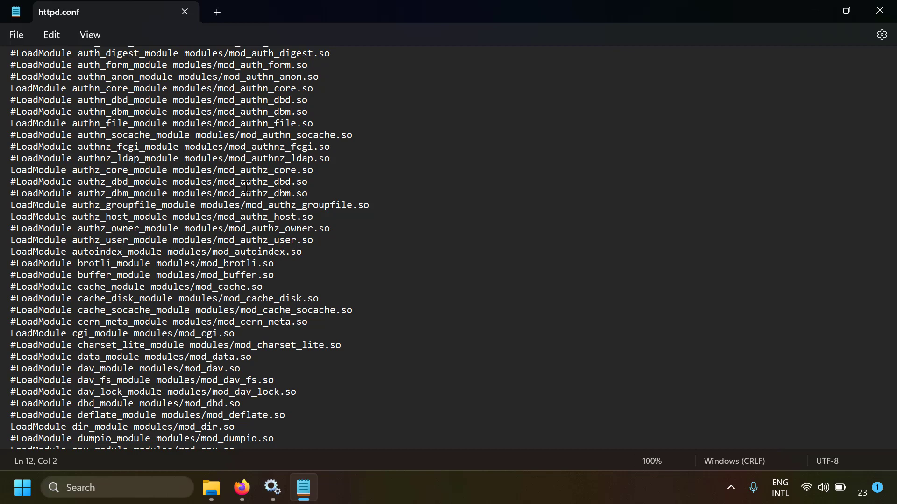
{"action": "key", "text": "alt+F4"}
Step: Find Visual Studio Code with Windows search using "code" and launch it
{"action": "left_click", "coordinate": [23, 491]}
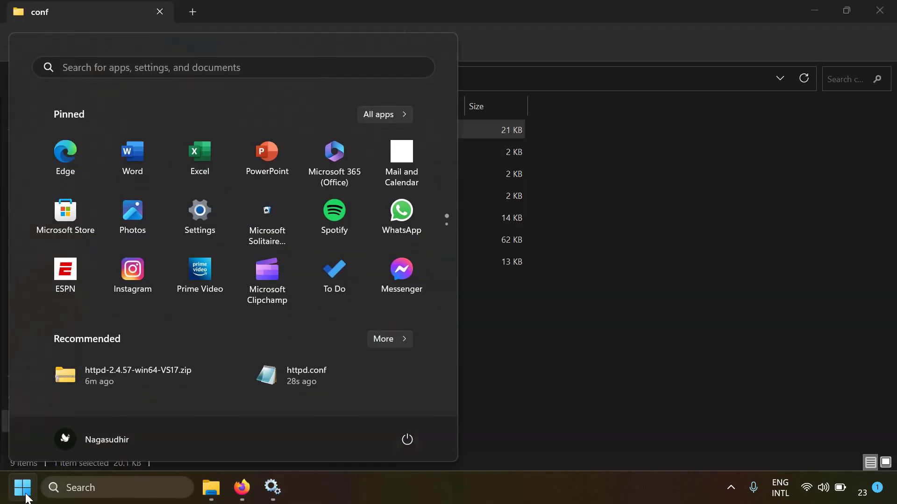
{"action": "type", "text": "code"}
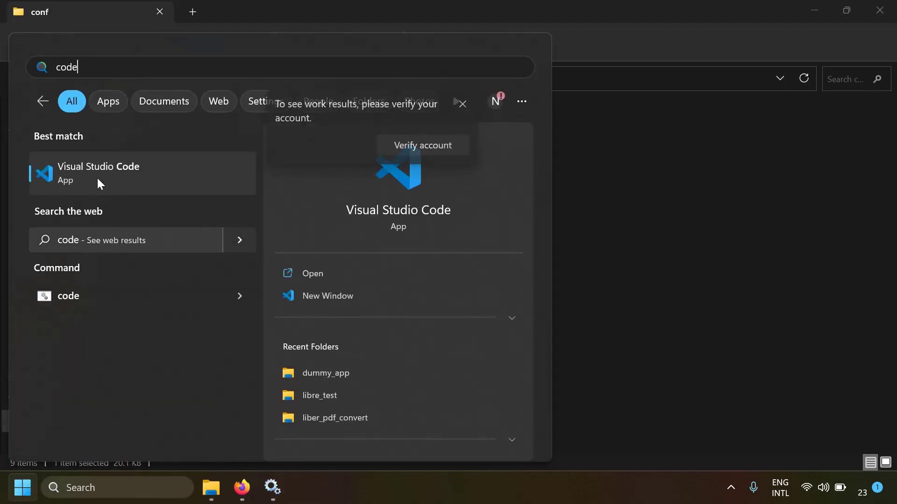
{"action": "left_click", "coordinate": [97, 173]}
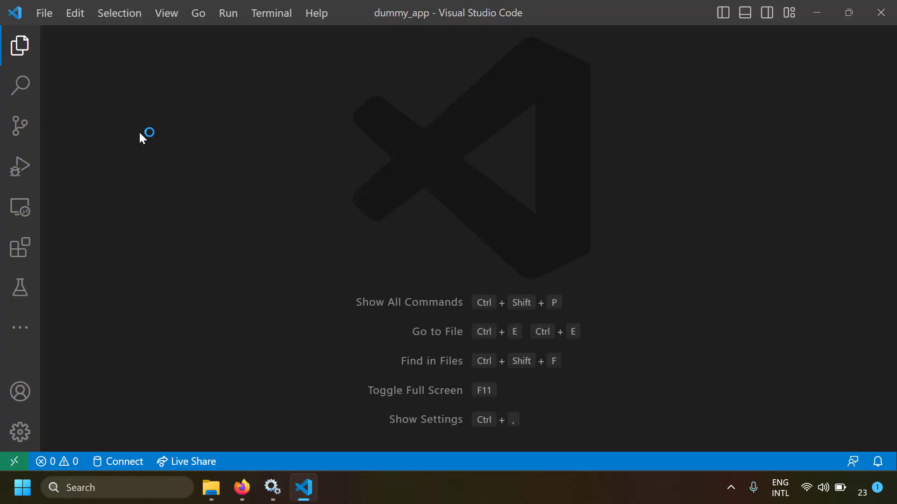
Step: Search the extensions for "apache conf" and view the details page of the Apache Conf extension by mrmlnc
{"action": "left_click", "coordinate": [18, 250]}
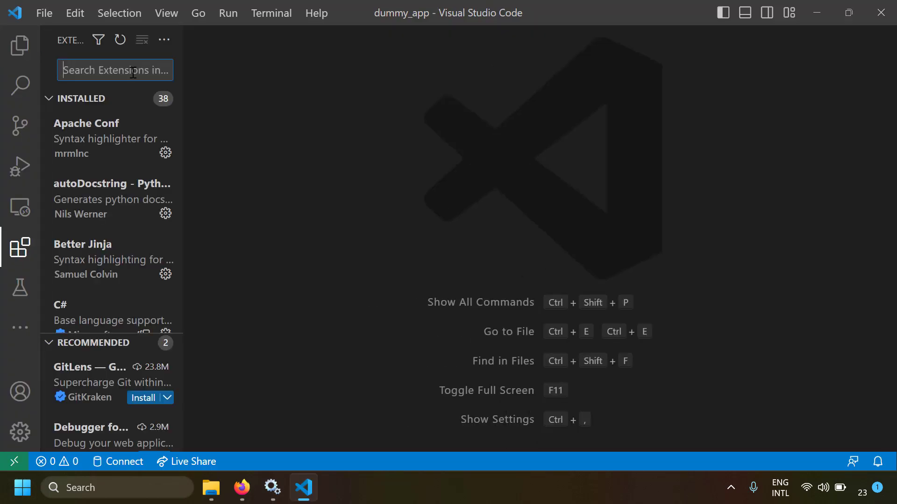
{"action": "type", "text": "apache conf"}
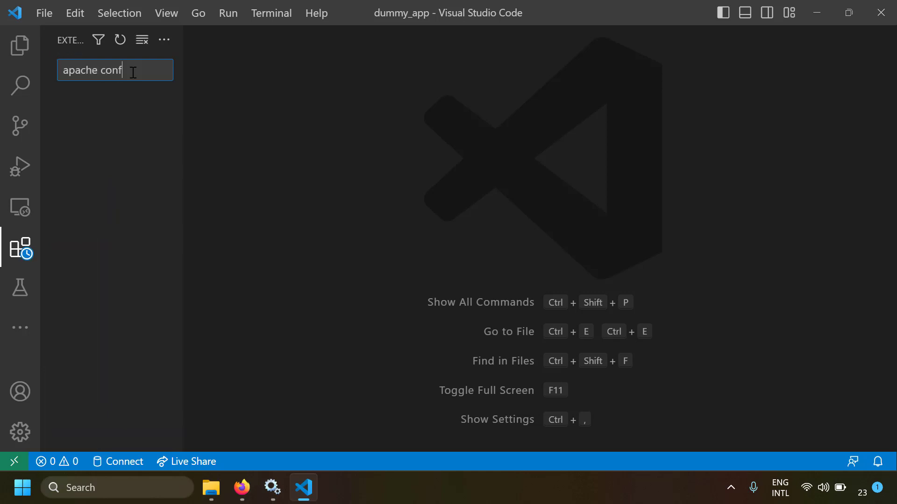
{"action": "left_click", "coordinate": [121, 136]}
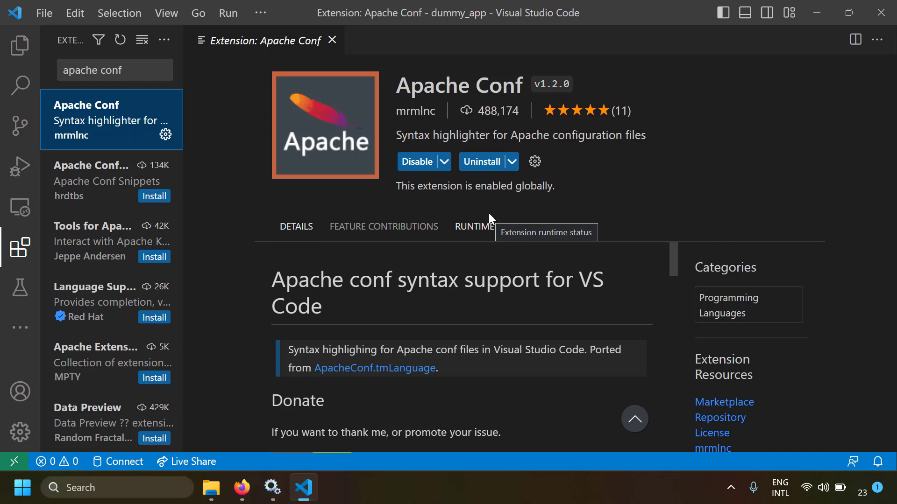
Step: Switch to File Explorer and open httpd.conf from C:\Apache24\conf with Visual Studio Code
{"action": "key", "text": "alt+Tab"}
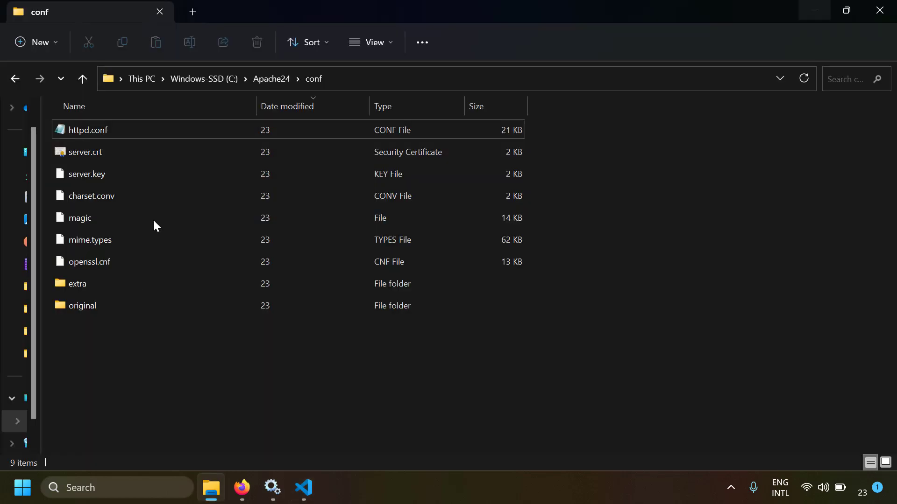
{"action": "left_click", "coordinate": [136, 133]}
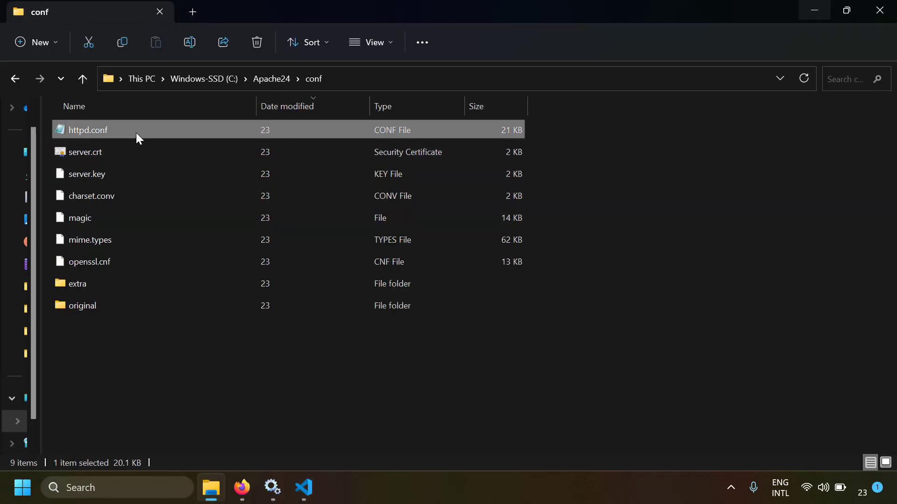
{"action": "right_click", "coordinate": [136, 133]}
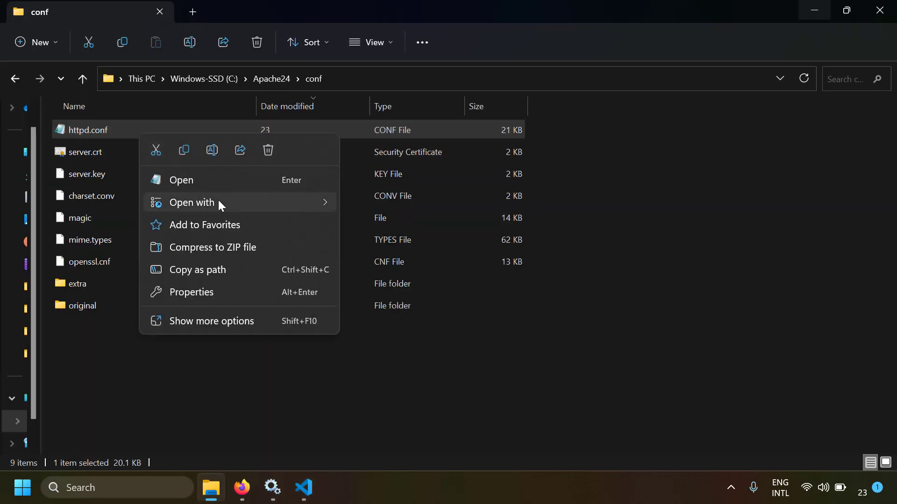
{"action": "mouse_move", "coordinate": [218, 200]}
{"action": "left_click", "coordinate": [404, 207]}
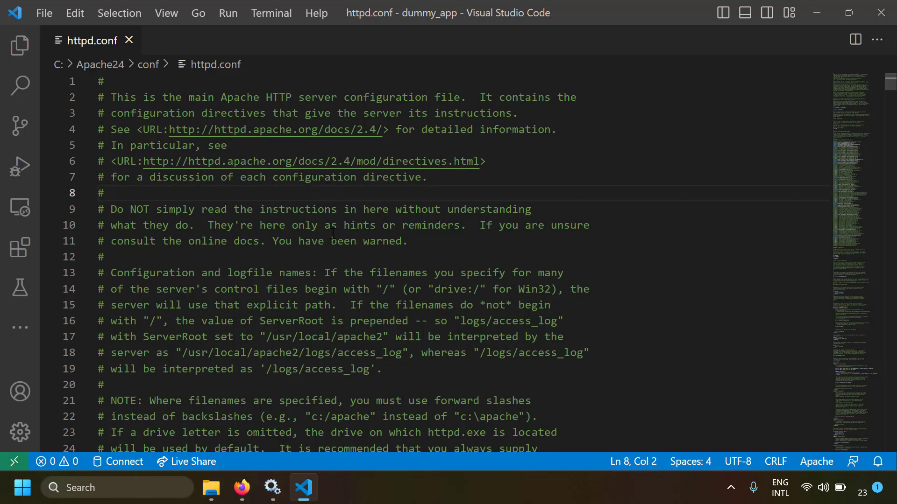
Step: Skim httpd.conf from its header comments through the ServerRoot, Mutex, Listen and LoadModule sections
{"action": "scroll", "coordinate": [333, 234], "scroll_direction": "down", "scroll_amount": 8}
{"action": "scroll", "coordinate": [332, 233], "scroll_direction": "down", "scroll_amount": 18}
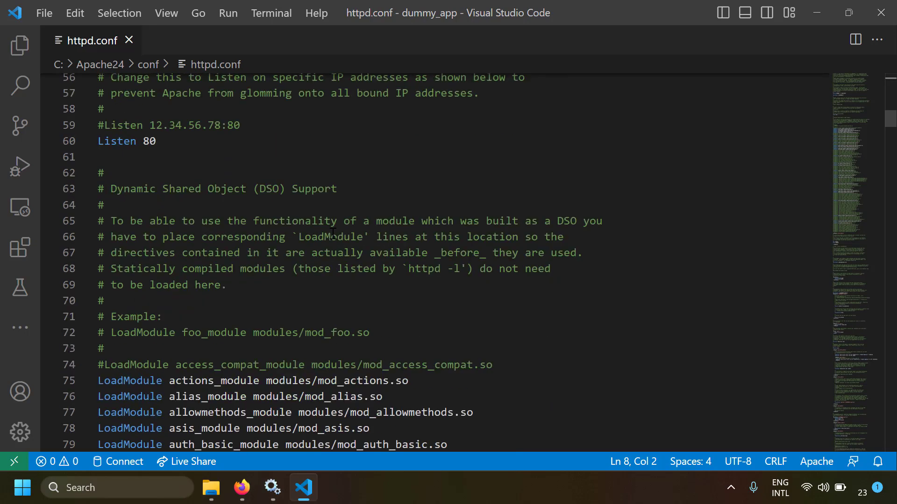
{"action": "scroll", "coordinate": [333, 232], "scroll_direction": "down", "scroll_amount": 20}
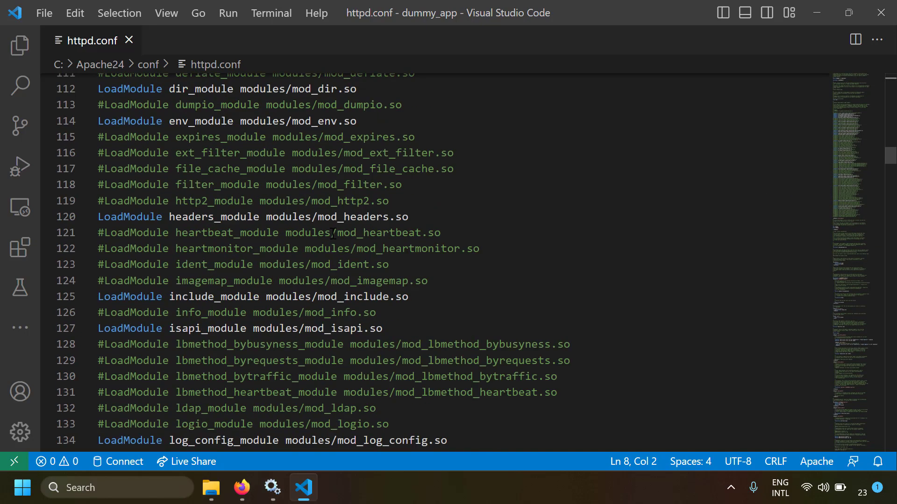
{"action": "key", "text": "ctrl+Home"}
{"action": "left_click", "coordinate": [461, 209]}
{"action": "scroll", "coordinate": [469, 282], "scroll_direction": "down", "scroll_amount": 4}
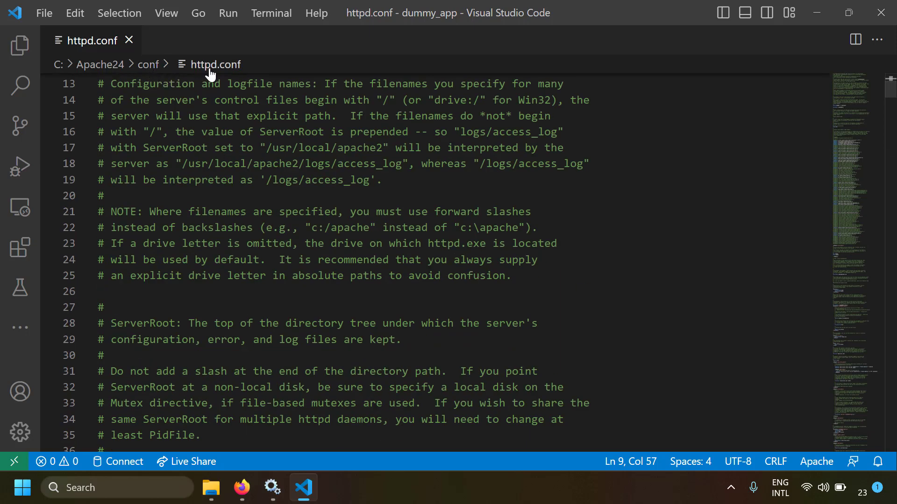
{"action": "scroll", "coordinate": [314, 233], "scroll_direction": "down", "scroll_amount": 9}
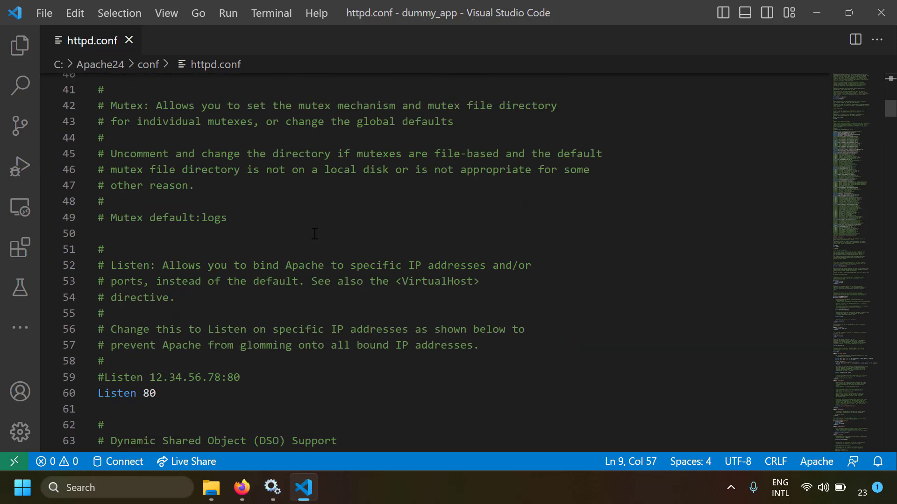
{"action": "scroll", "coordinate": [315, 233], "scroll_direction": "up", "scroll_amount": 3}
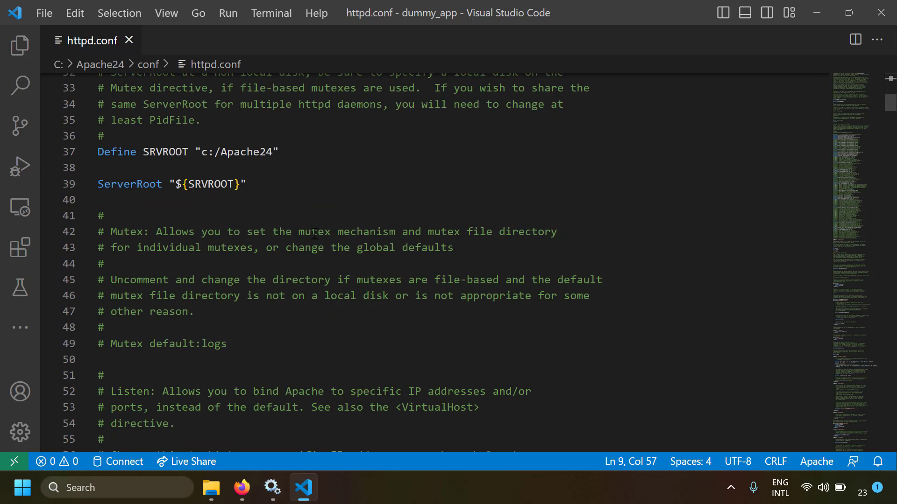
Step: Examine the introductory comment lines at the beginning of httpd.conf and how comments are marked with #
{"action": "scroll", "coordinate": [314, 234], "scroll_direction": "up", "scroll_amount": 11}
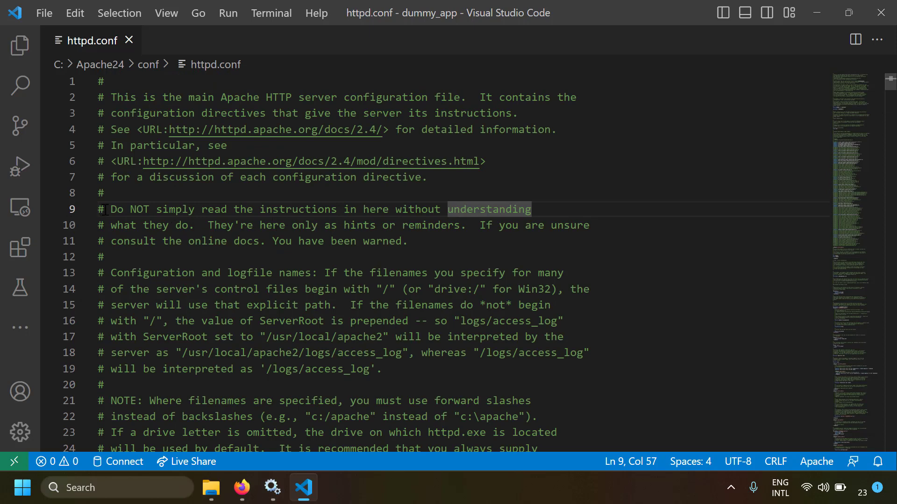
{"action": "left_click_drag", "start_coordinate": [104, 209], "coordinate": [96, 209]}
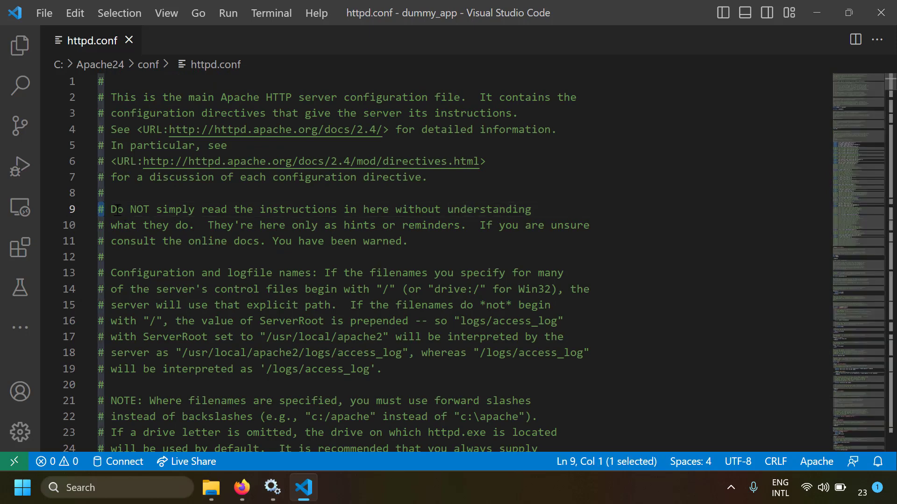
{"action": "left_click", "coordinate": [117, 211]}
{"action": "left_click_drag", "start_coordinate": [108, 213], "coordinate": [405, 250]}
{"action": "left_click", "coordinate": [357, 305]}
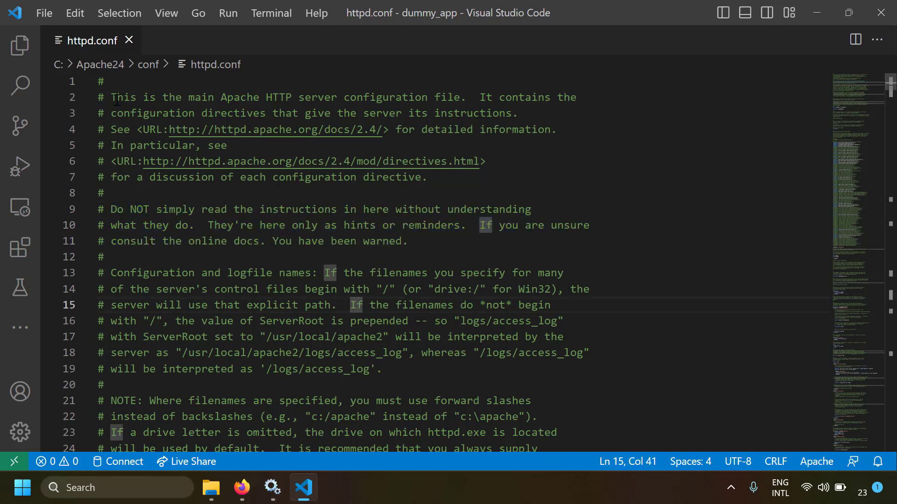
{"action": "left_click_drag", "start_coordinate": [117, 97], "coordinate": [552, 341]}
{"action": "left_click", "coordinate": [510, 353]}
Step: Examine the SRVROOT definition with its c:/Apache24 path and the ServerRoot directive that uses it
{"action": "scroll", "coordinate": [327, 280], "scroll_direction": "down", "scroll_amount": 6}
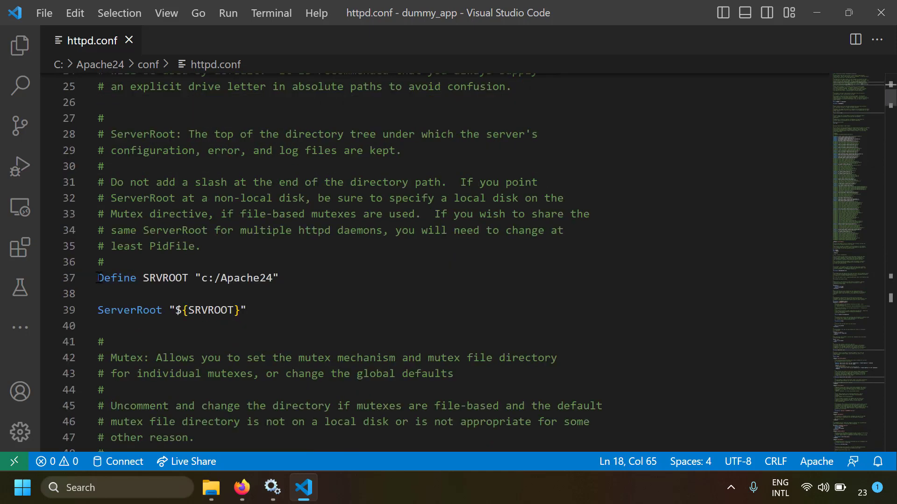
{"action": "left_click_drag", "start_coordinate": [97, 278], "coordinate": [296, 282]}
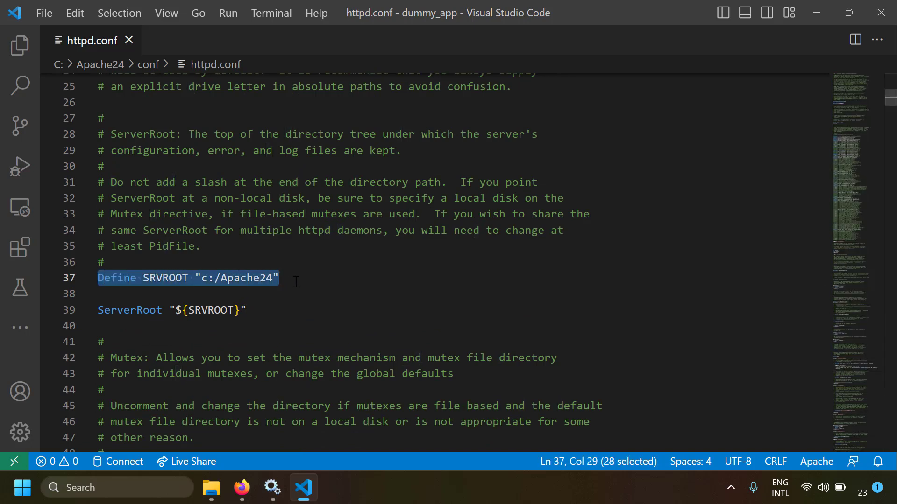
{"action": "left_click", "coordinate": [296, 281]}
{"action": "scroll", "coordinate": [296, 282], "scroll_direction": "down", "scroll_amount": 3}
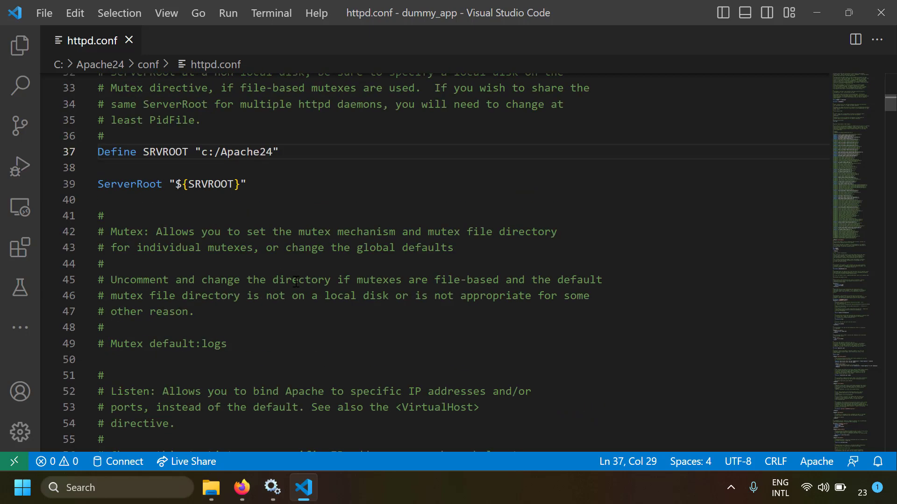
{"action": "double_click", "coordinate": [173, 151]}
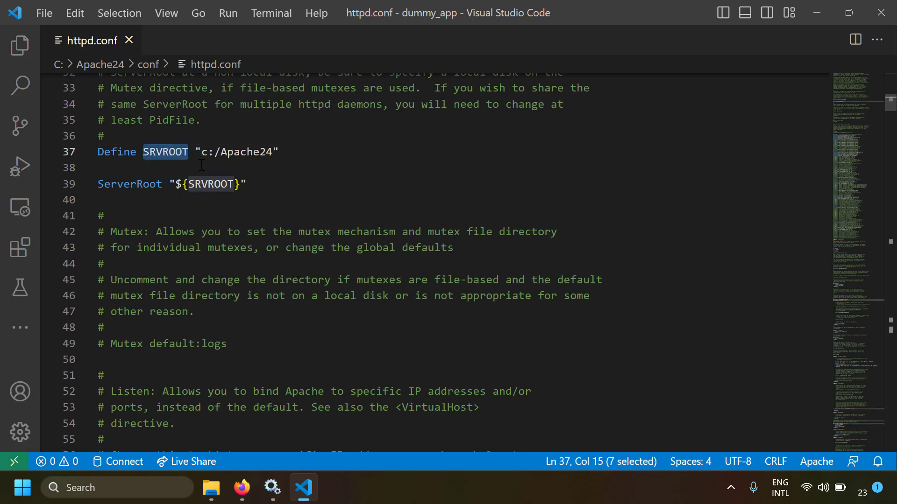
{"action": "left_click_drag", "start_coordinate": [201, 152], "coordinate": [273, 156]}
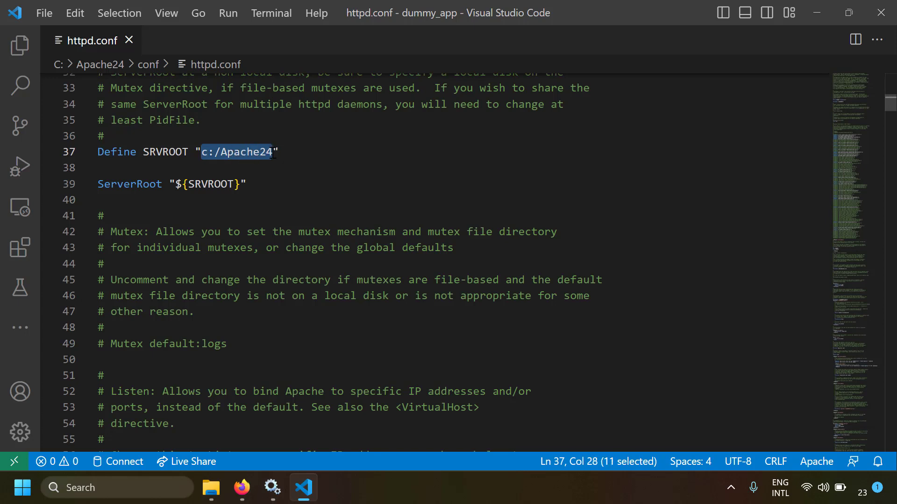
{"action": "left_click", "coordinate": [171, 157]}
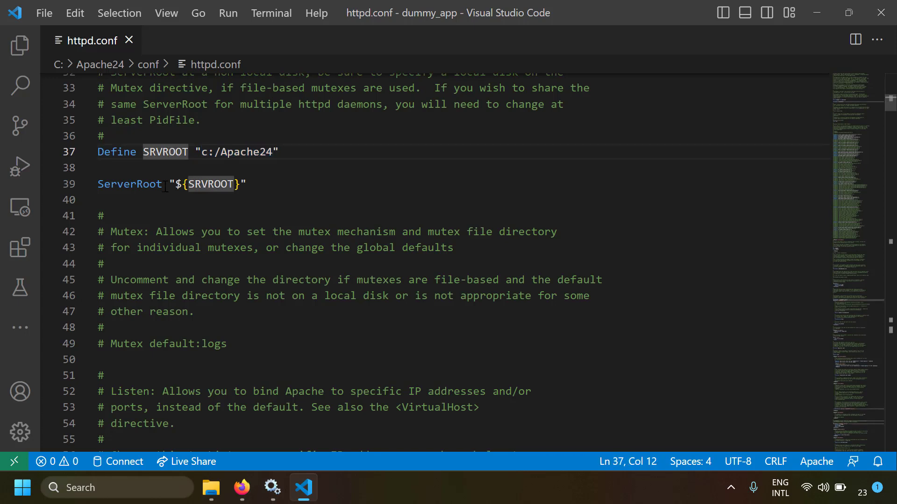
{"action": "key", "text": "ctrl+u"}
Step: Examine the Listen 80 directive, check the localhost page in Firefox, and return to Visual Studio Code
{"action": "scroll", "coordinate": [169, 262], "scroll_direction": "down", "scroll_amount": 5}
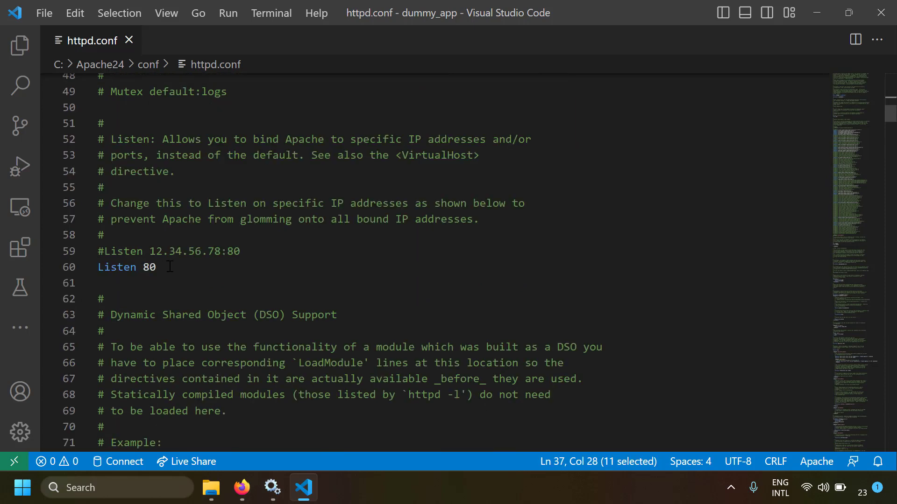
{"action": "left_click", "coordinate": [170, 266]}
{"action": "left_click_drag", "start_coordinate": [169, 267], "coordinate": [99, 266]}
{"action": "left_click", "coordinate": [169, 269]}
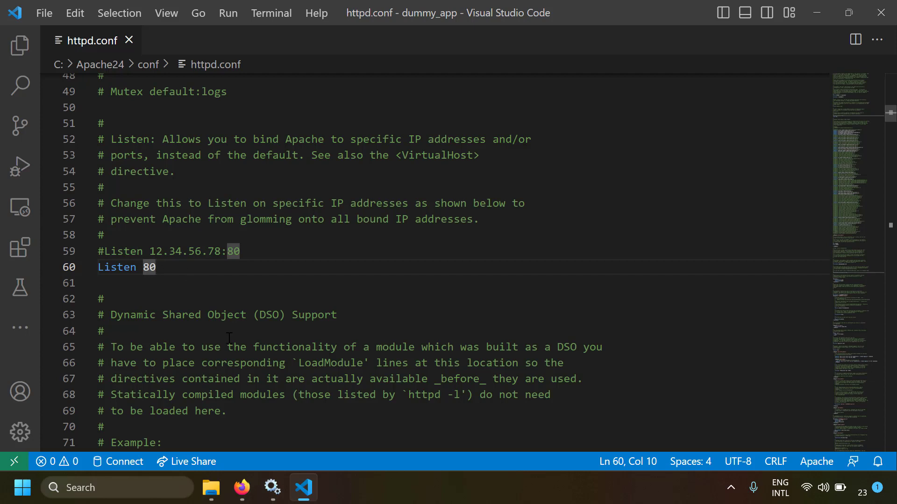
{"action": "key", "text": "alt+Tab"}
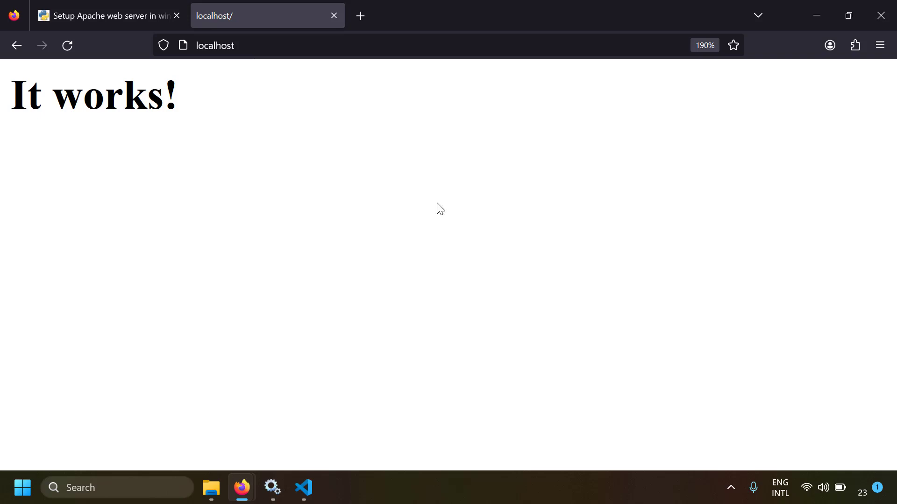
{"action": "left_click", "coordinate": [303, 487]}
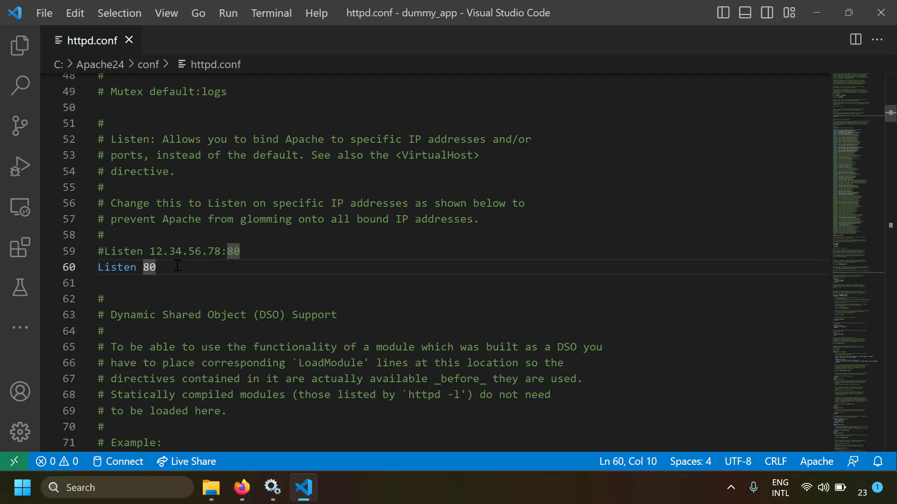
Step: Try adding a Listen 81 directive on a new line below Listen 80
{"action": "key", "text": "Return"}
{"action": "type", "text": "Lis"}
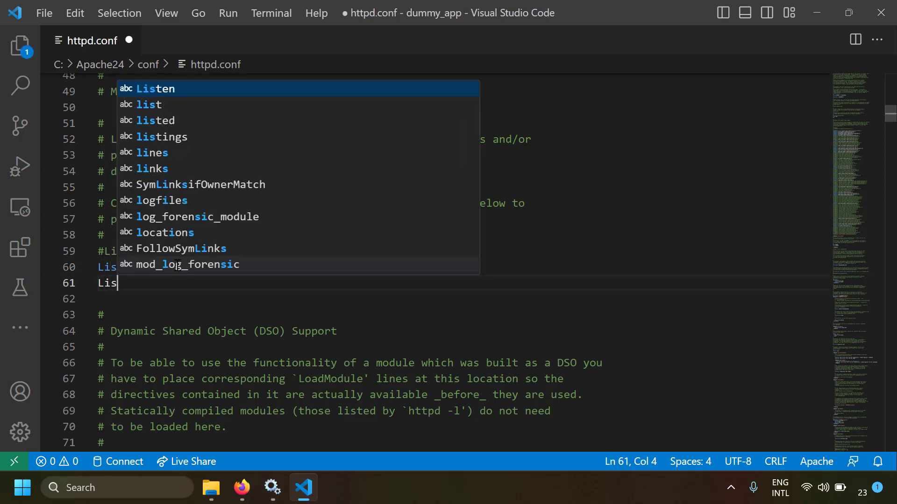
{"action": "key", "text": "Return"}
{"action": "type", "text": "81"}
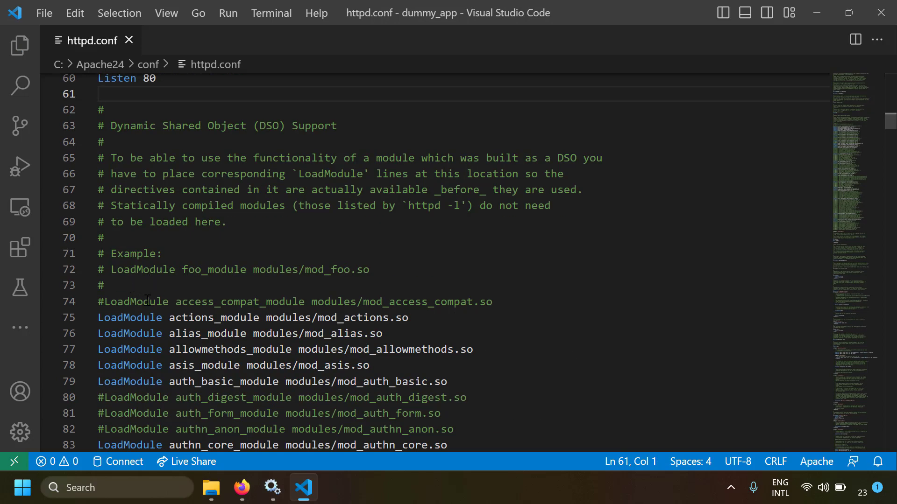
Step: Examine the list of active and commented-out LoadModule directives down to the IfModule section
{"action": "scroll", "coordinate": [147, 297], "scroll_direction": "down", "scroll_amount": 2}
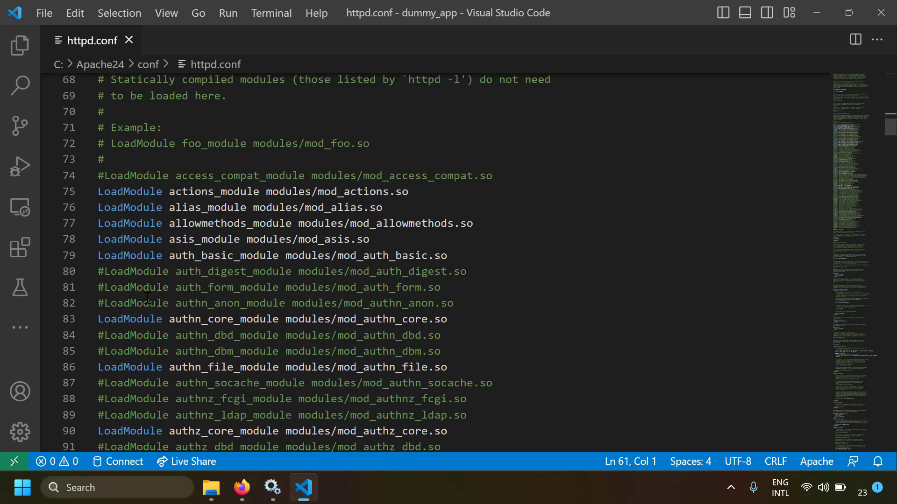
{"action": "left_click", "coordinate": [200, 240]}
{"action": "left_click_drag", "start_coordinate": [130, 192], "coordinate": [221, 250]}
{"action": "scroll", "coordinate": [221, 252], "scroll_direction": "down", "scroll_amount": 9}
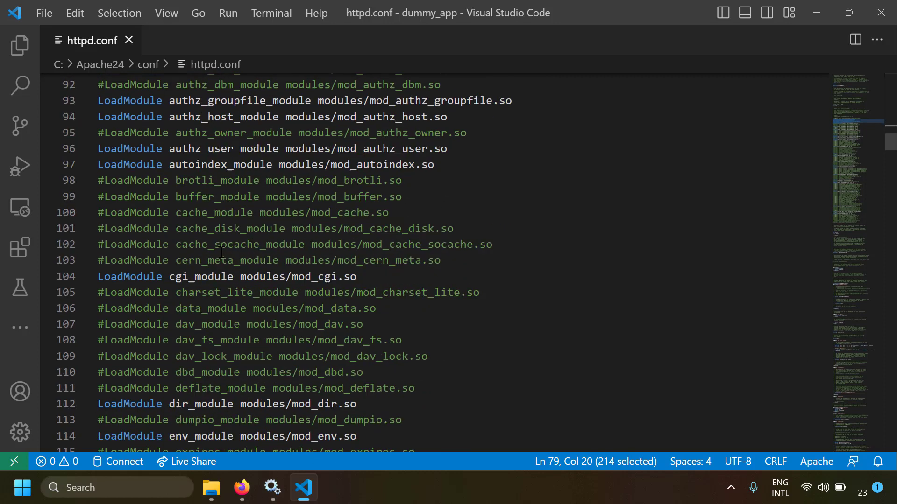
{"action": "scroll", "coordinate": [222, 252], "scroll_direction": "down", "scroll_amount": 12}
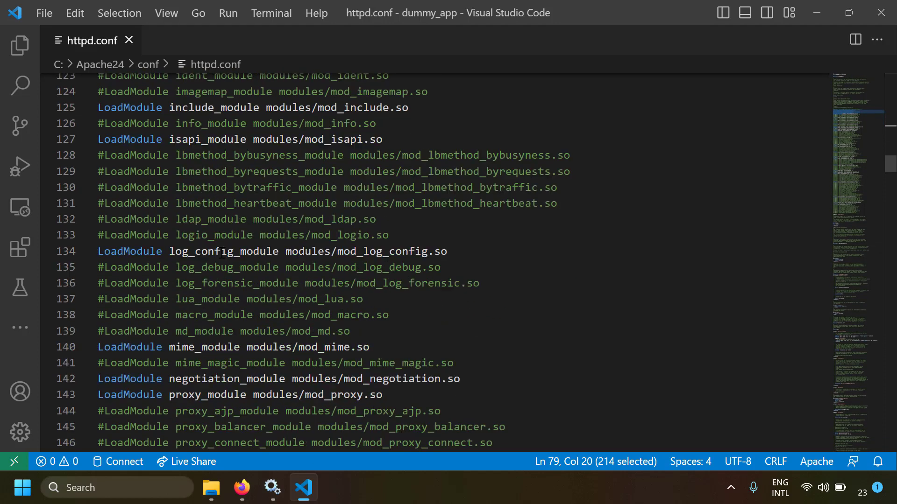
{"action": "scroll", "coordinate": [221, 252], "scroll_direction": "down", "scroll_amount": 16}
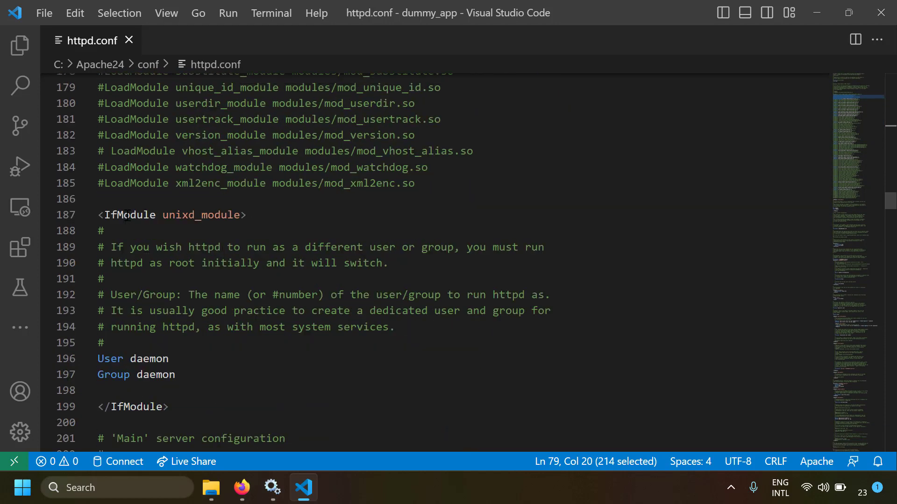
Step: Examine the IfModule block for unixd_module with its User and Group settings
{"action": "left_click", "coordinate": [127, 215]}
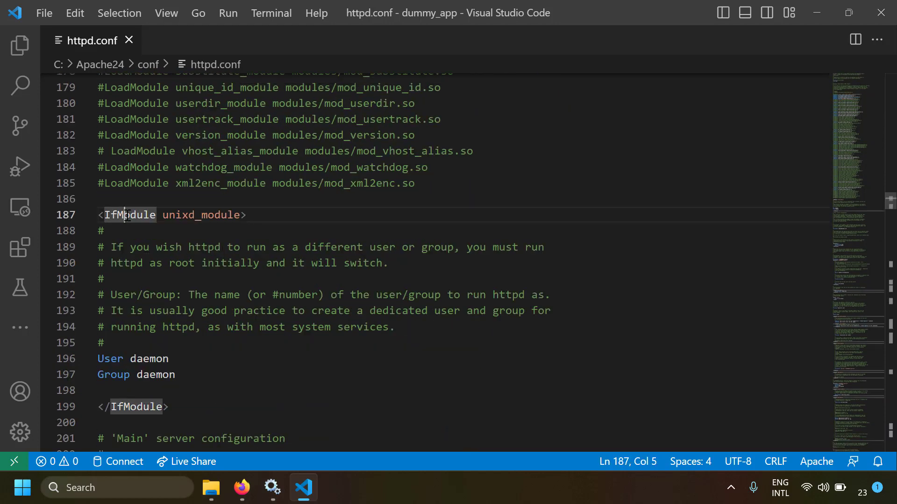
{"action": "left_click", "coordinate": [217, 216]}
{"action": "left_click", "coordinate": [143, 215]}
{"action": "scroll", "coordinate": [191, 280], "scroll_direction": "down", "scroll_amount": 2}
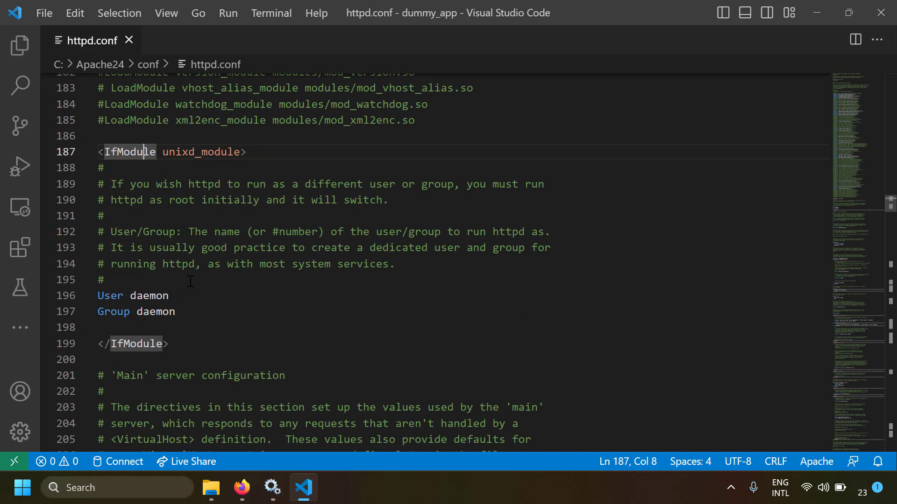
Step: Examine the ServerAdmin directive and its administrator e-mail address in httpd.conf
{"action": "scroll", "coordinate": [190, 281], "scroll_direction": "down", "scroll_amount": 5}
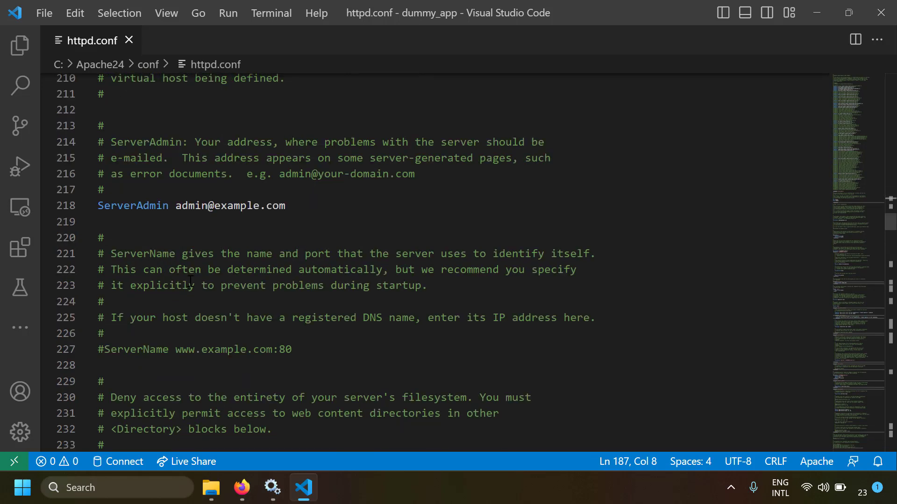
{"action": "left_click_drag", "start_coordinate": [132, 208], "coordinate": [241, 207]}
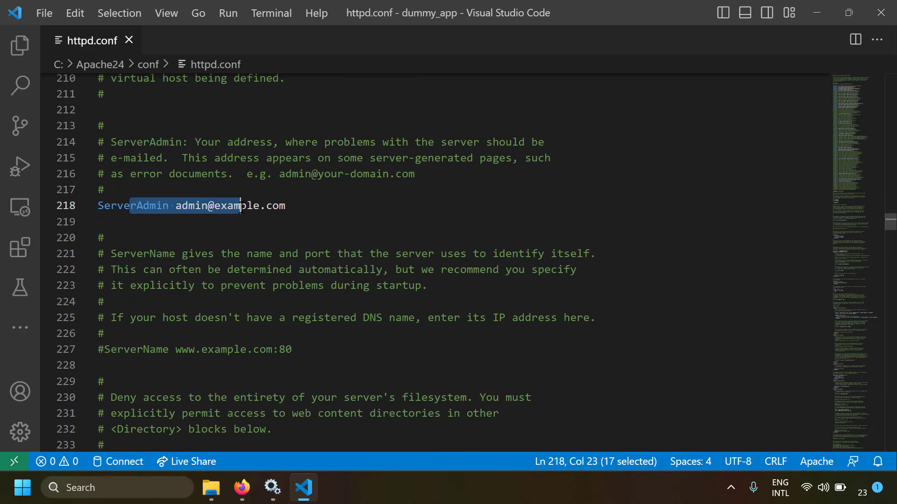
{"action": "left_click", "coordinate": [240, 207]}
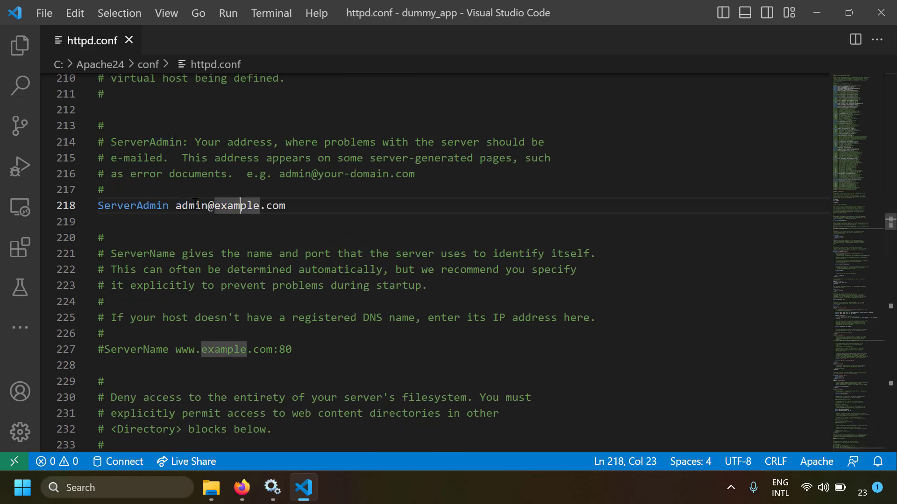
{"action": "left_click_drag", "start_coordinate": [176, 207], "coordinate": [286, 205]}
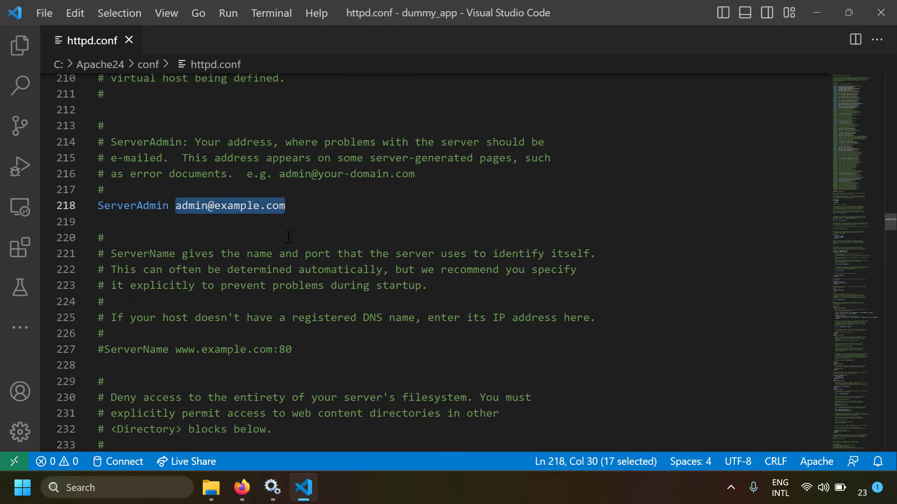
Step: Examine the commented-out ServerName directive with its host name and port
{"action": "scroll", "coordinate": [288, 238], "scroll_direction": "down", "scroll_amount": 3}
{"action": "left_click_drag", "start_coordinate": [105, 224], "coordinate": [203, 223]}
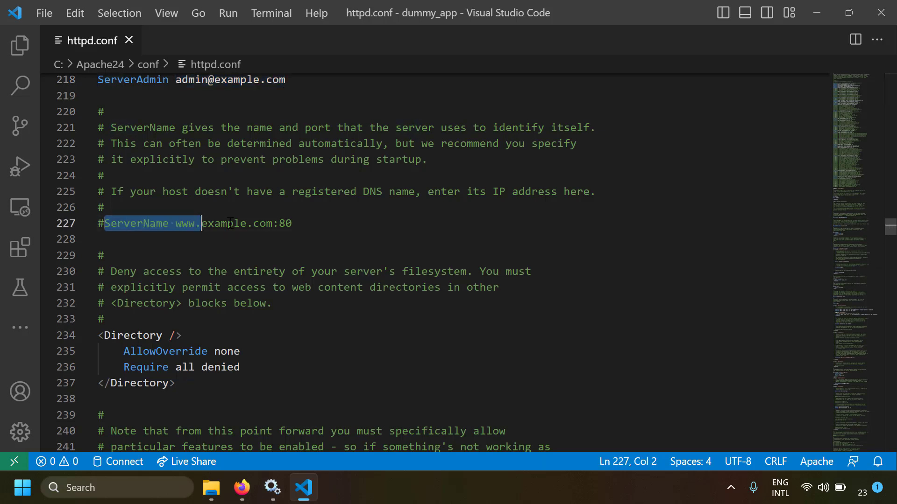
{"action": "left_click", "coordinate": [309, 226]}
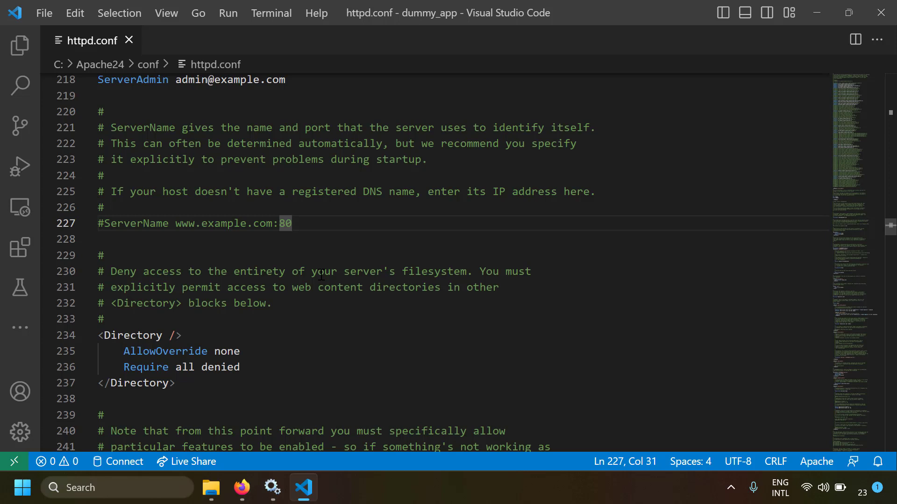
{"action": "left_click", "coordinate": [143, 223]}
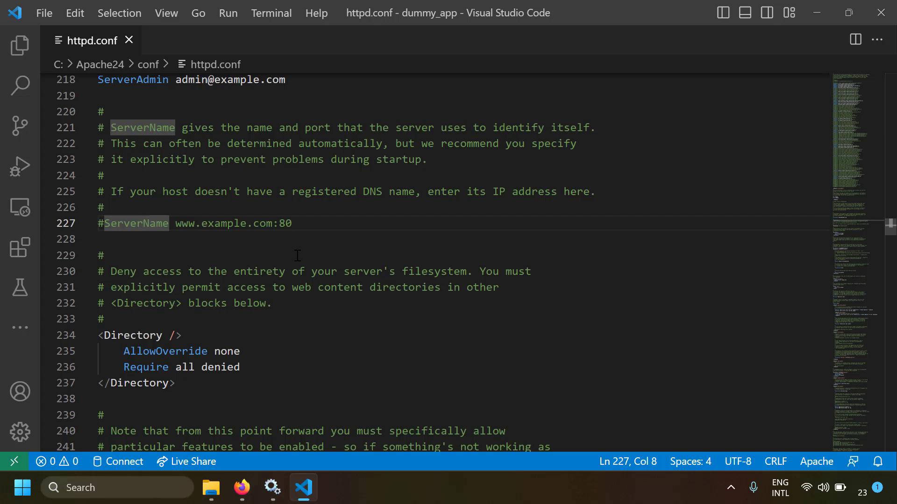
{"action": "left_click", "coordinate": [271, 240]}
{"action": "left_click_drag", "start_coordinate": [308, 224], "coordinate": [70, 223]}
{"action": "left_click", "coordinate": [147, 253]}
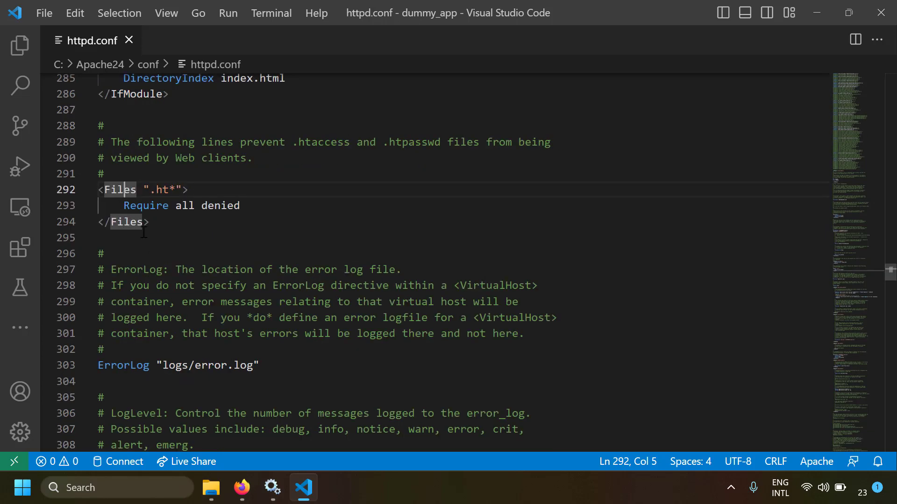
Step: Examine the Files block for ".ht*" and the ErrorLog and LogLevel directives below it
{"action": "left_click_drag", "start_coordinate": [150, 190], "coordinate": [170, 191]}
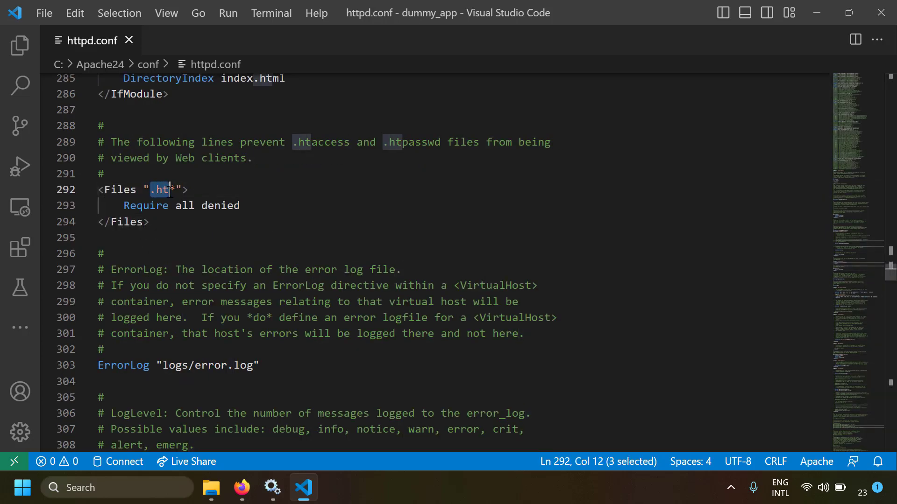
{"action": "scroll", "coordinate": [169, 191], "scroll_direction": "down", "scroll_amount": 3}
{"action": "left_click_drag", "start_coordinate": [117, 239], "coordinate": [221, 241]}
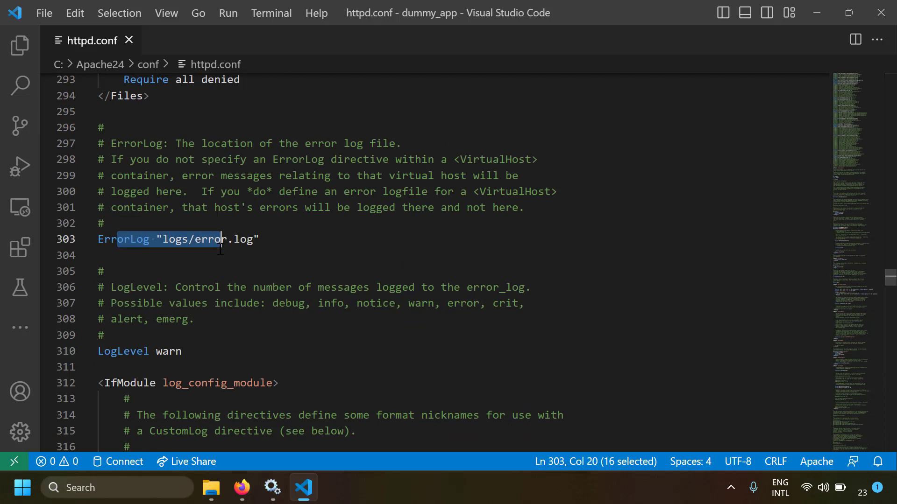
{"action": "left_click", "coordinate": [203, 247]}
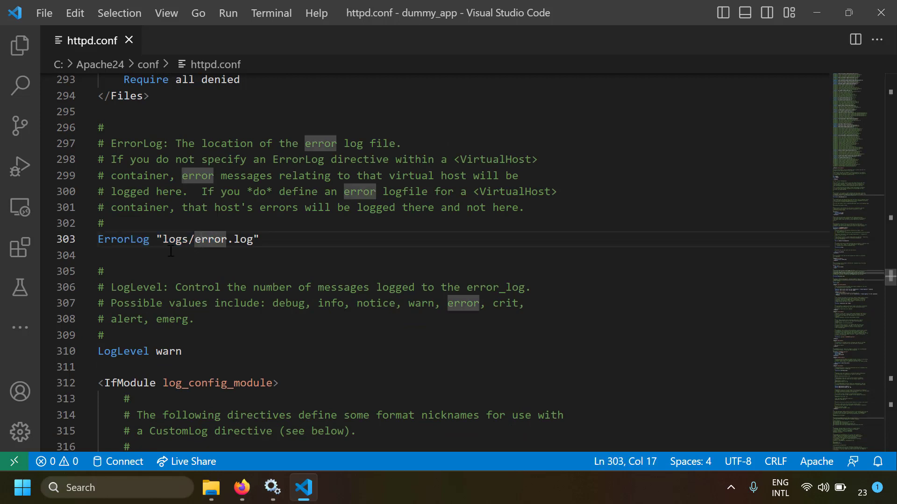
{"action": "left_click_drag", "start_coordinate": [168, 241], "coordinate": [252, 245]}
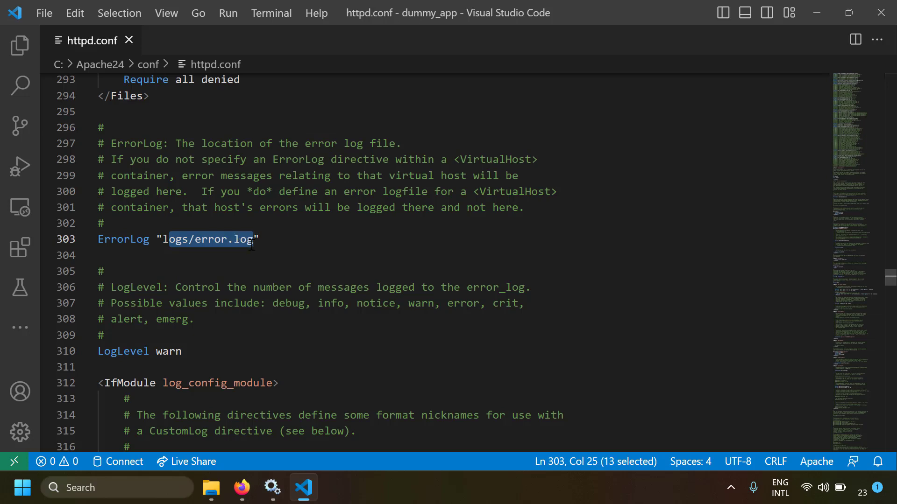
{"action": "scroll", "coordinate": [251, 245], "scroll_direction": "down", "scroll_amount": 3}
{"action": "left_click_drag", "start_coordinate": [116, 225], "coordinate": [181, 225]}
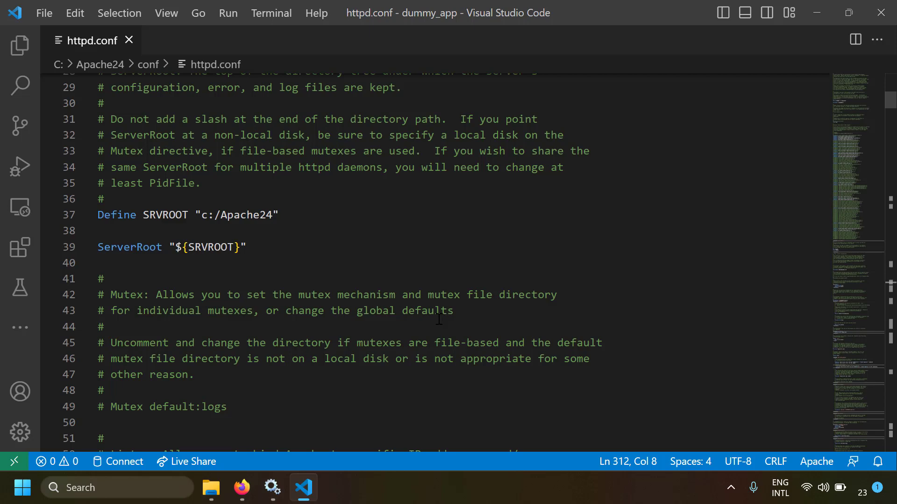
Step: Review the Listen and LoadModule directives from the upper part of httpd.conf, and switch to Firefox to view the localhost page
{"action": "key", "text": "alt+Tab"}
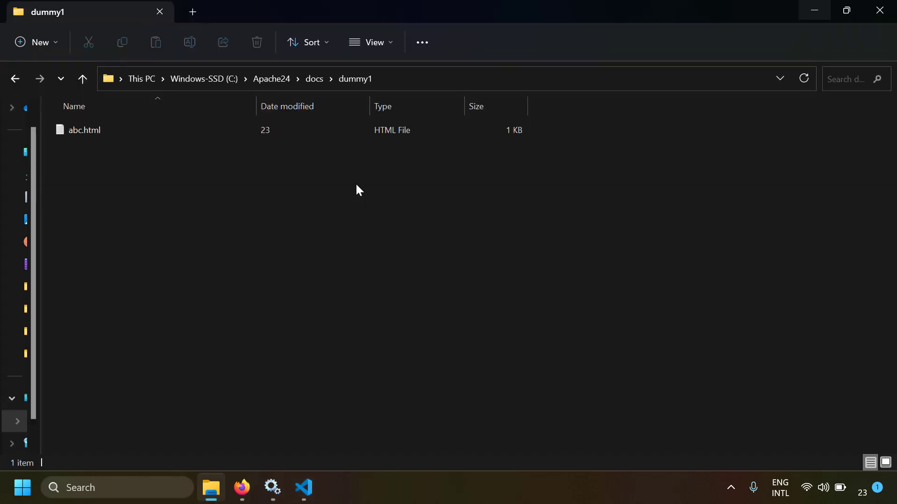
{"action": "key", "text": "alt+Tab"}
{"action": "scroll", "coordinate": [316, 327], "scroll_direction": "down", "scroll_amount": 5}
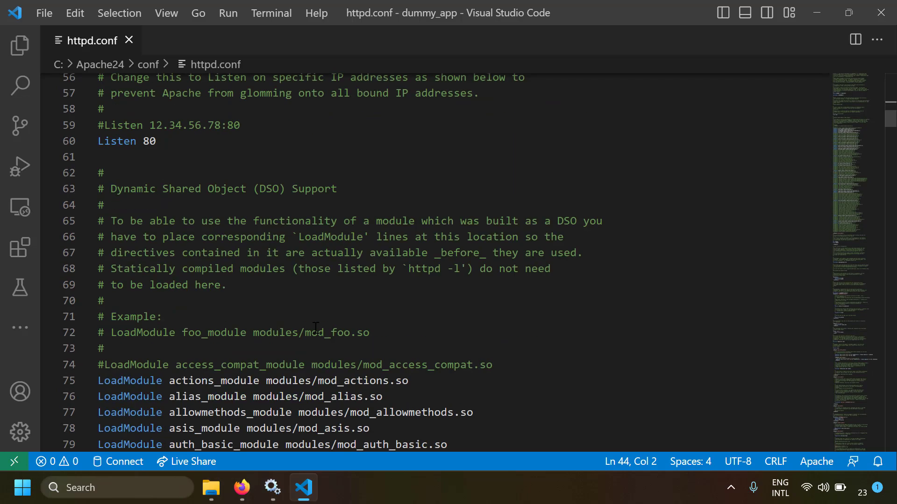
{"action": "scroll", "coordinate": [315, 327], "scroll_direction": "down", "scroll_amount": 20}
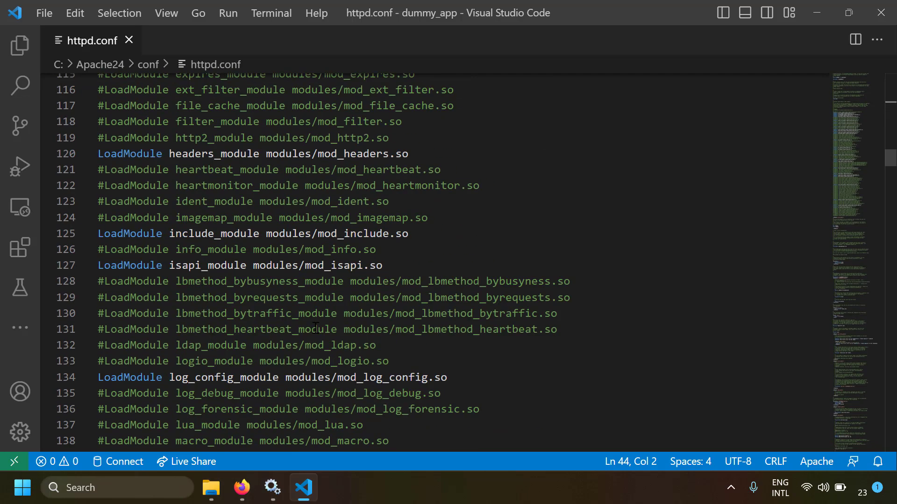
{"action": "scroll", "coordinate": [316, 328], "scroll_direction": "down", "scroll_amount": 12}
{"action": "mouse_move", "coordinate": [242, 488]}
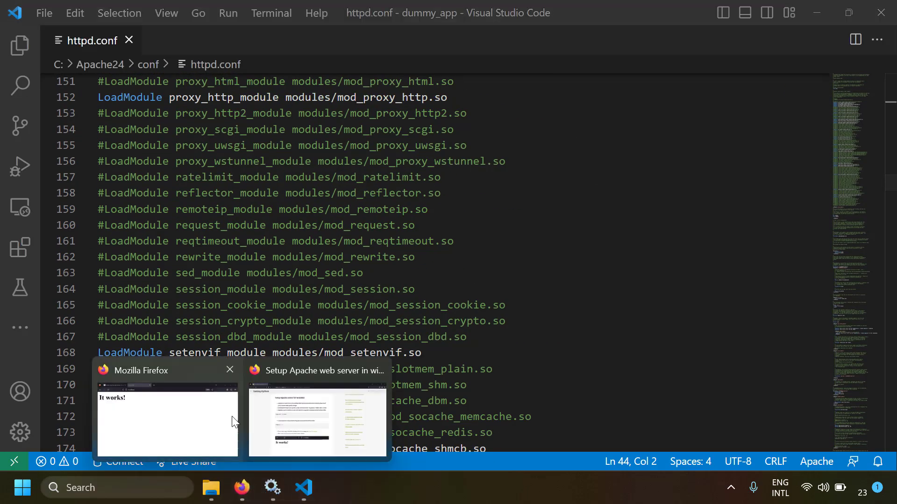
{"action": "left_click", "coordinate": [232, 416]}
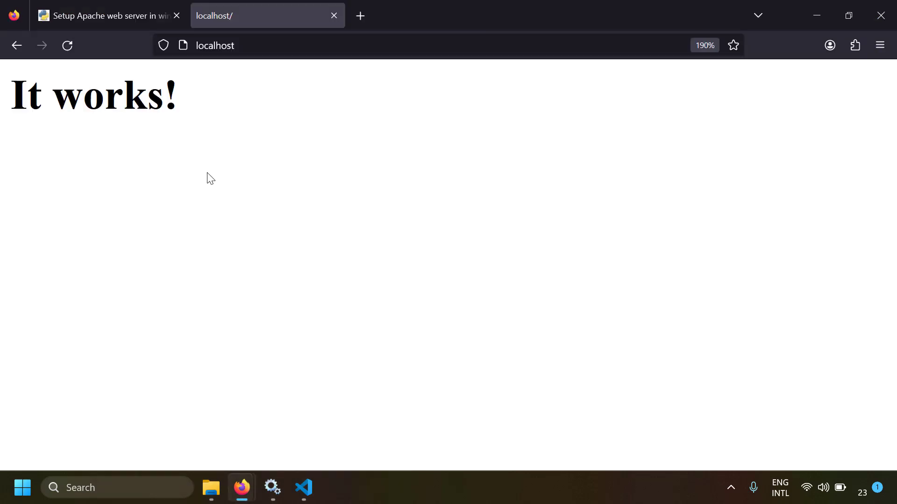
Step: Switch to File Explorer and open index.html from the htdocs folder of Apache24 in Notepad
{"action": "key", "text": "alt+Tab"}
{"action": "left_click", "coordinate": [273, 75]}
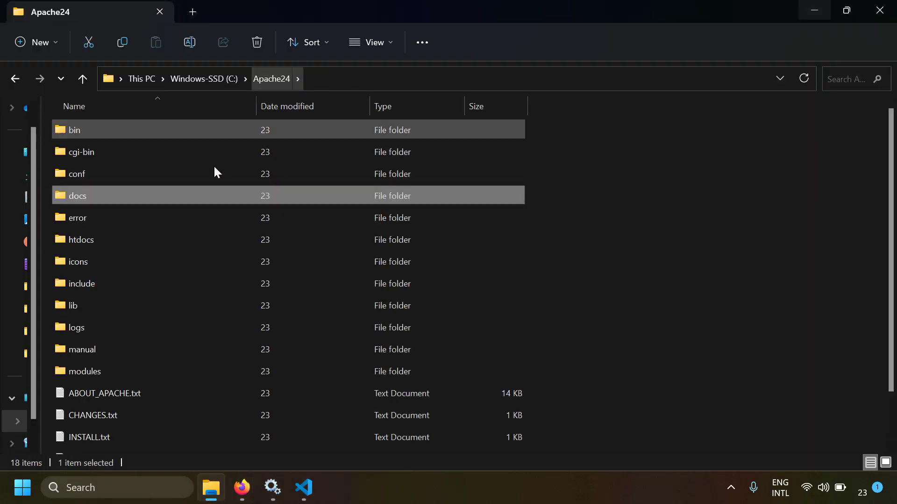
{"action": "double_click", "coordinate": [135, 238]}
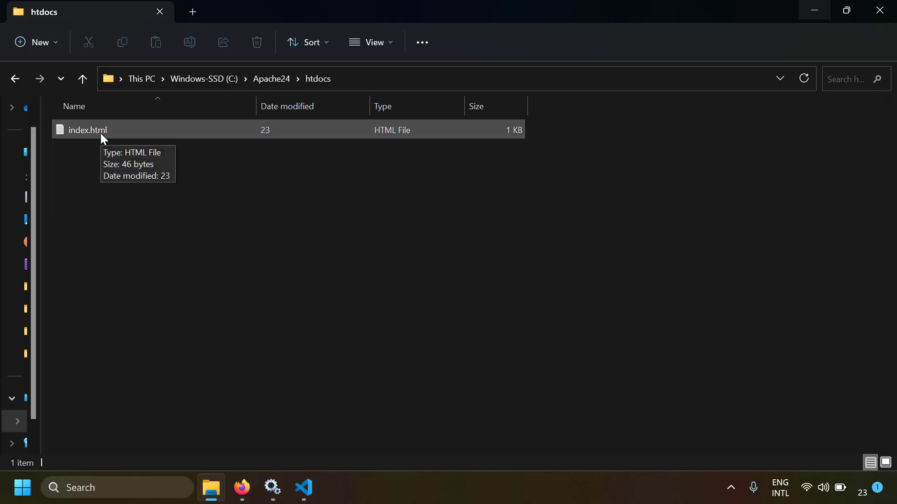
{"action": "double_click", "coordinate": [108, 131]}
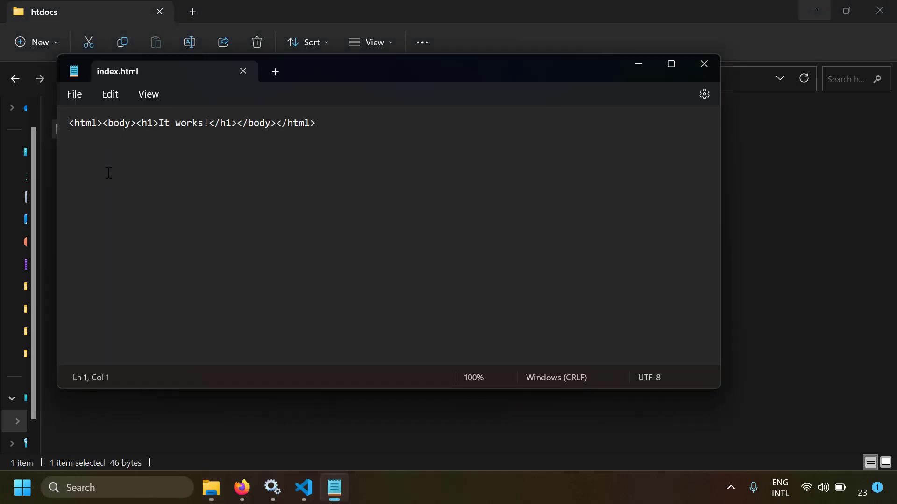
Step: Replace "It works" in the h1 heading of index.html with "Hello World!!", keeping the closing exclamation mark, and save the file
{"action": "left_click_drag", "start_coordinate": [165, 123], "coordinate": [226, 125]}
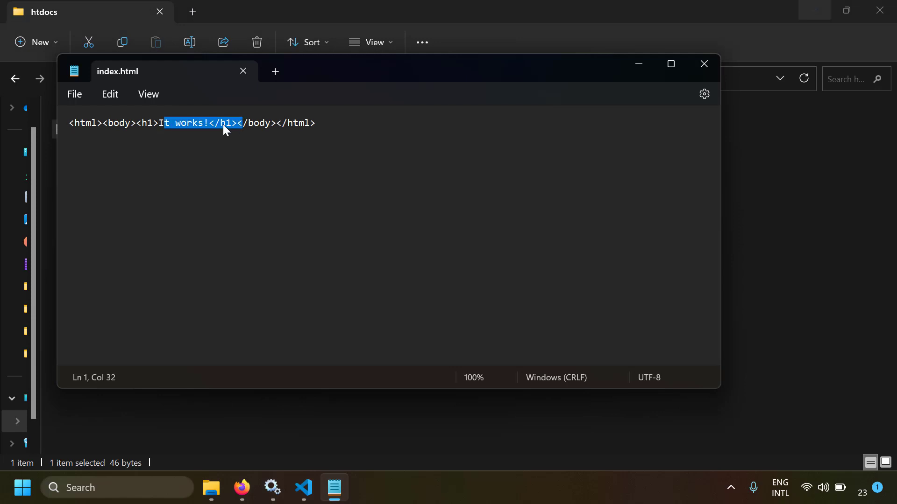
{"action": "left_click", "coordinate": [220, 123]}
{"action": "left_click_drag", "start_coordinate": [159, 122], "coordinate": [204, 123]}
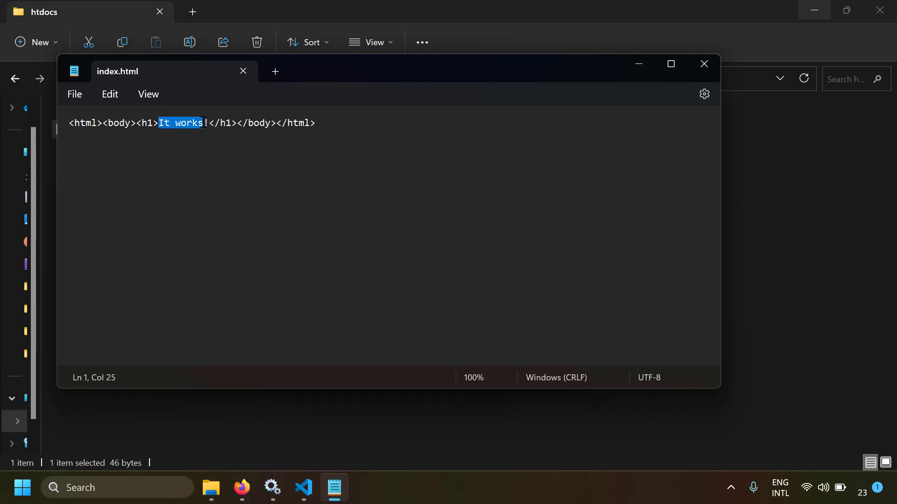
{"action": "type", "text": "Hello World!!"}
{"action": "key", "text": "ctrl+a"}
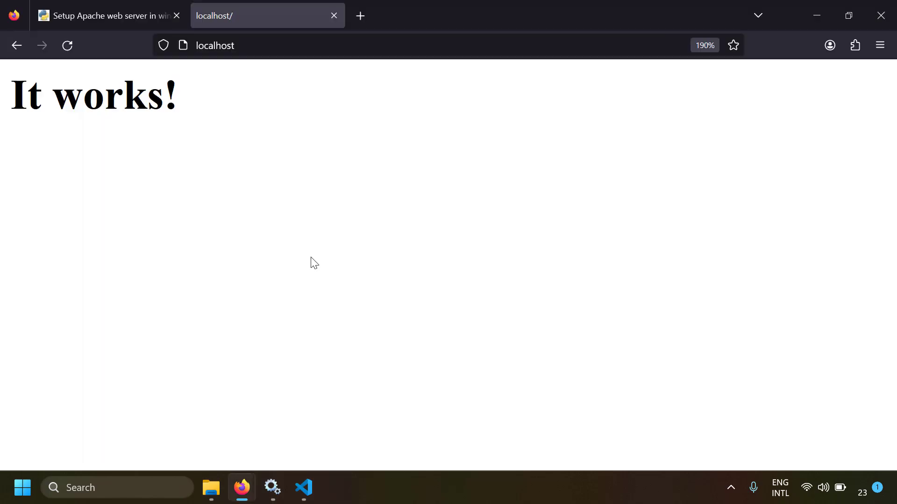
Step: Reload the localhost page in Firefox to check the edited heading against index.html in the htdocs folder
{"action": "key", "text": "F5"}
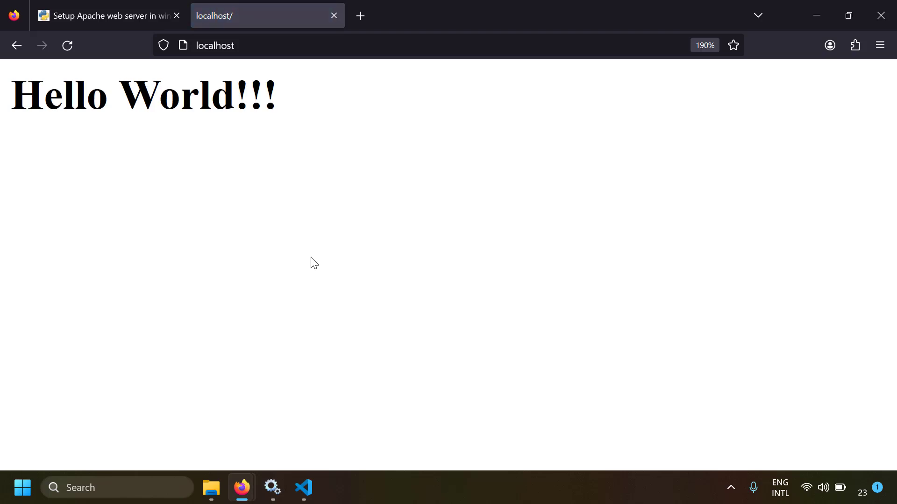
{"action": "key", "text": "alt+Tab"}
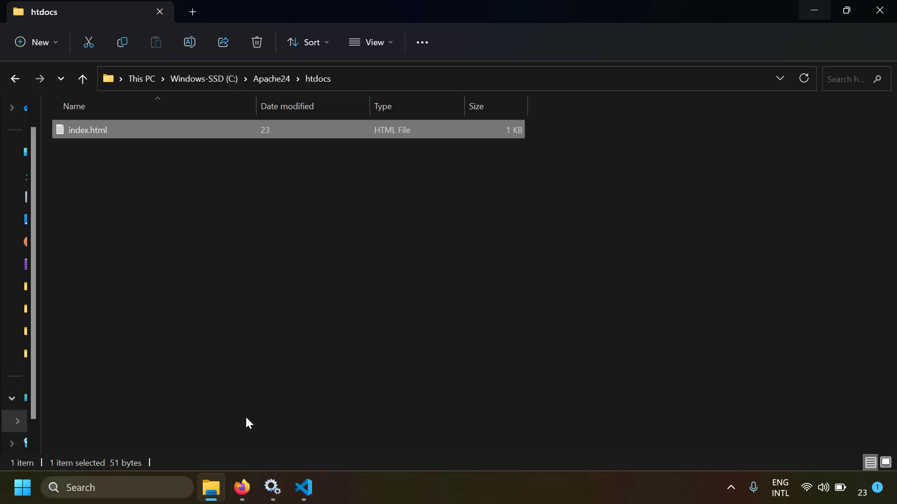
{"action": "left_click", "coordinate": [242, 488]}
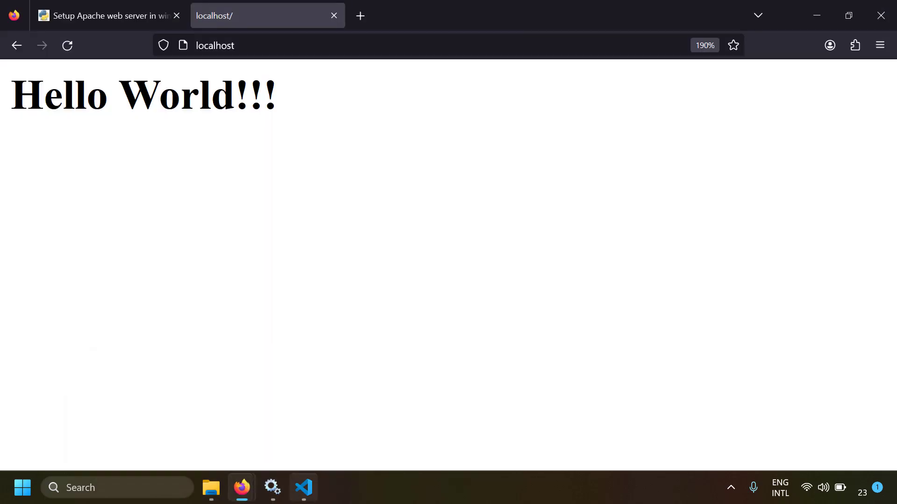
Step: Return to Visual Studio Code and examine the root Directory block with its AllowOverride and Require settings
{"action": "left_click", "coordinate": [304, 487]}
{"action": "left_click", "coordinate": [295, 258]}
{"action": "scroll", "coordinate": [296, 257], "scroll_direction": "down", "scroll_amount": 5}
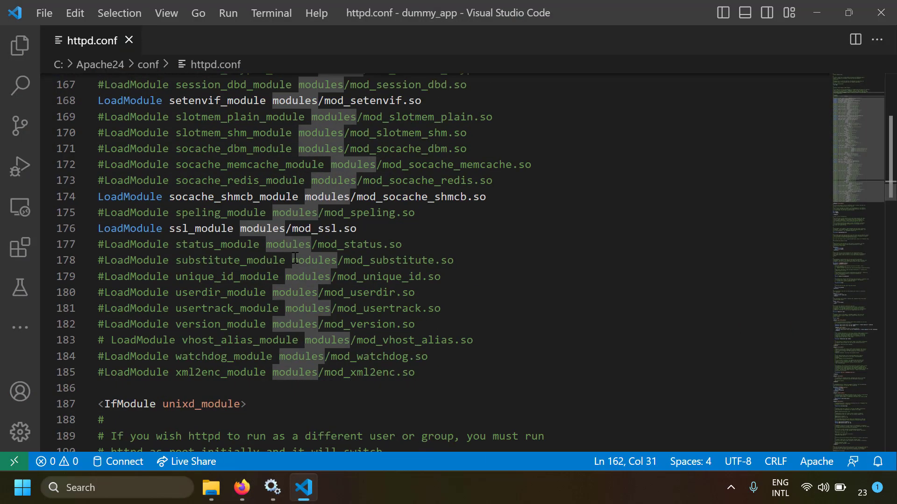
{"action": "scroll", "coordinate": [295, 257], "scroll_direction": "down", "scroll_amount": 20}
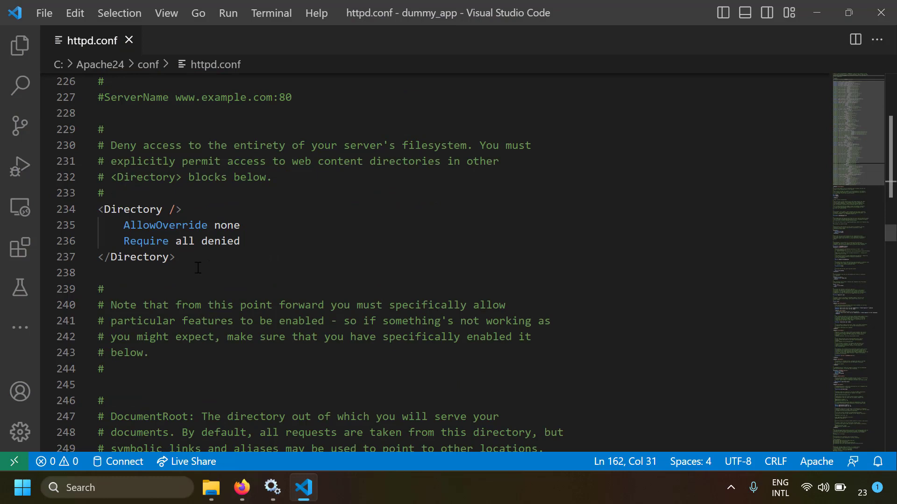
{"action": "left_click_drag", "start_coordinate": [177, 257], "coordinate": [97, 214]}
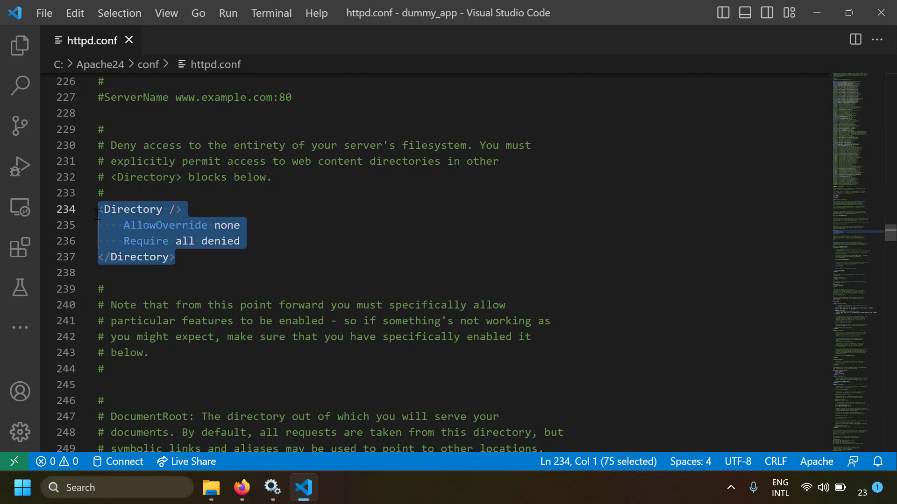
{"action": "left_click", "coordinate": [174, 281]}
{"action": "left_click_drag", "start_coordinate": [104, 209], "coordinate": [212, 260]}
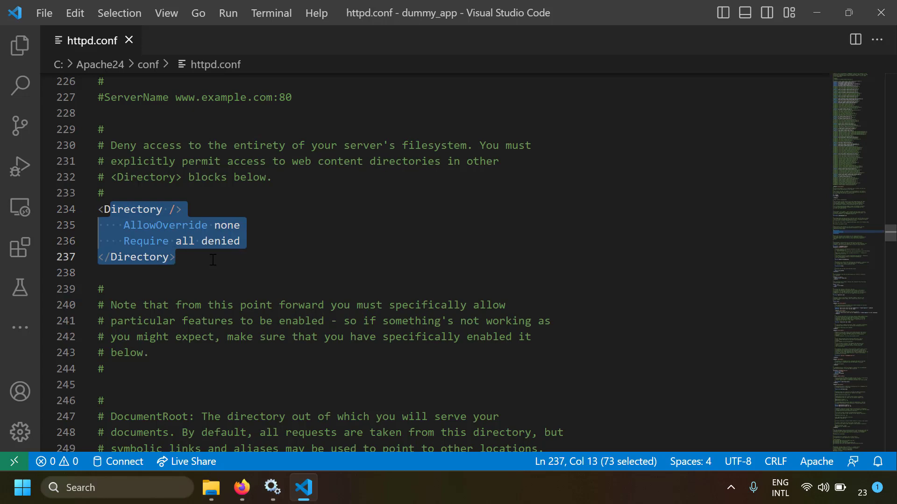
Step: Examine the DocumentRoot directive and the opening Directory tag for the htdocs folder
{"action": "scroll", "coordinate": [212, 259], "scroll_direction": "down", "scroll_amount": 5}
{"action": "left_click", "coordinate": [131, 244]}
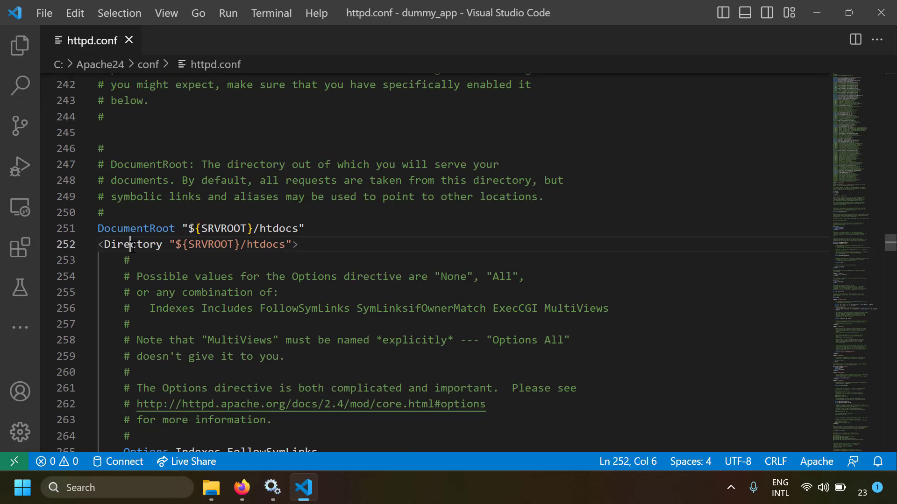
{"action": "left_click", "coordinate": [273, 247]}
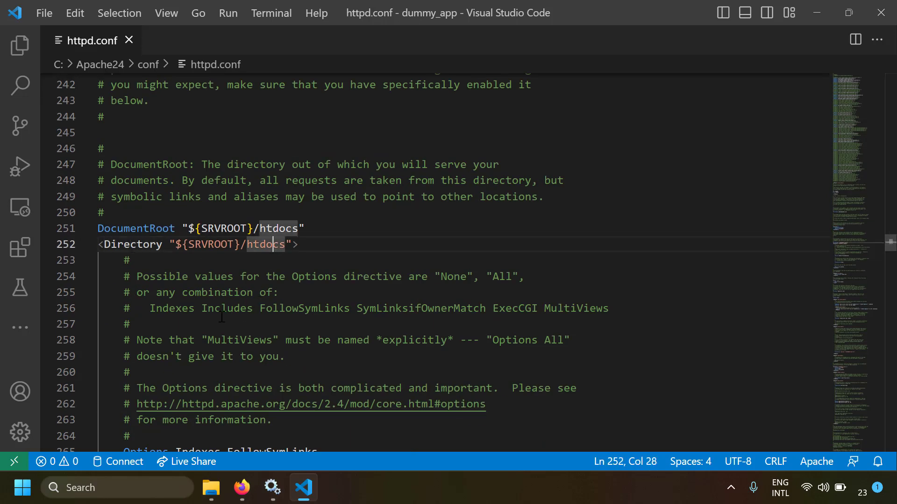
{"action": "left_click", "coordinate": [112, 229]}
{"action": "left_click_drag", "start_coordinate": [173, 229], "coordinate": [309, 229]}
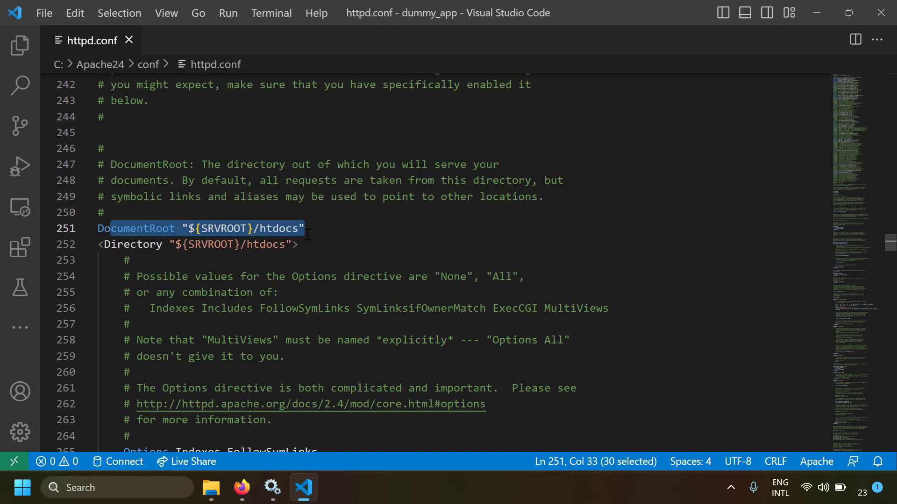
{"action": "left_click", "coordinate": [144, 245]}
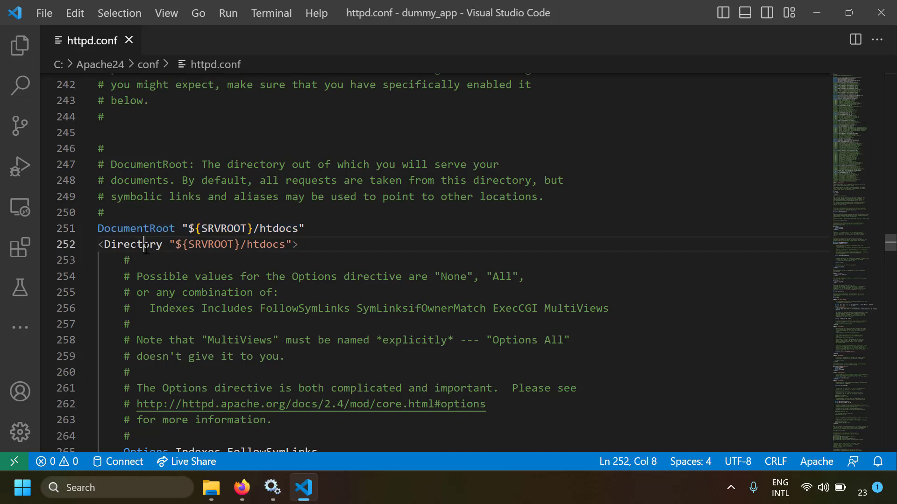
Step: Examine the ${SRVROOT}/htdocs path in the Directory tag and compare it with the htdocs folder inside Apache24 in File Explorer
{"action": "scroll", "coordinate": [174, 281], "scroll_direction": "down", "scroll_amount": 1}
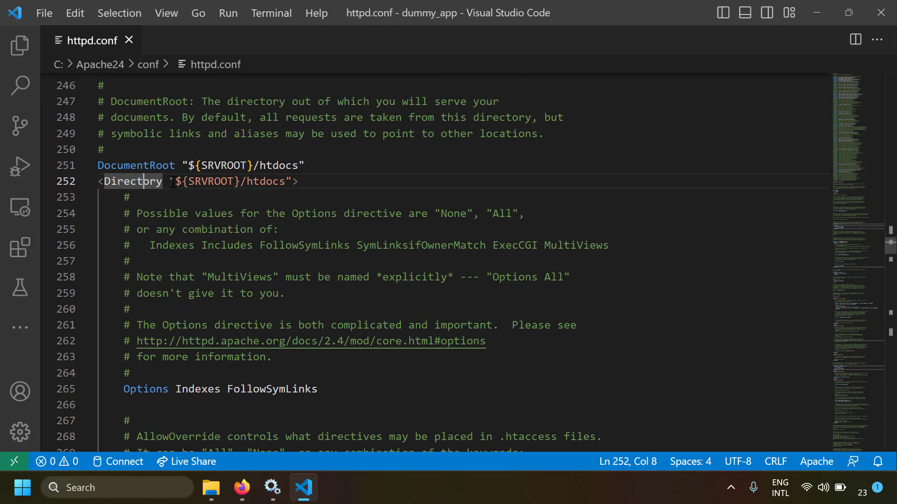
{"action": "left_click_drag", "start_coordinate": [170, 182], "coordinate": [292, 181]}
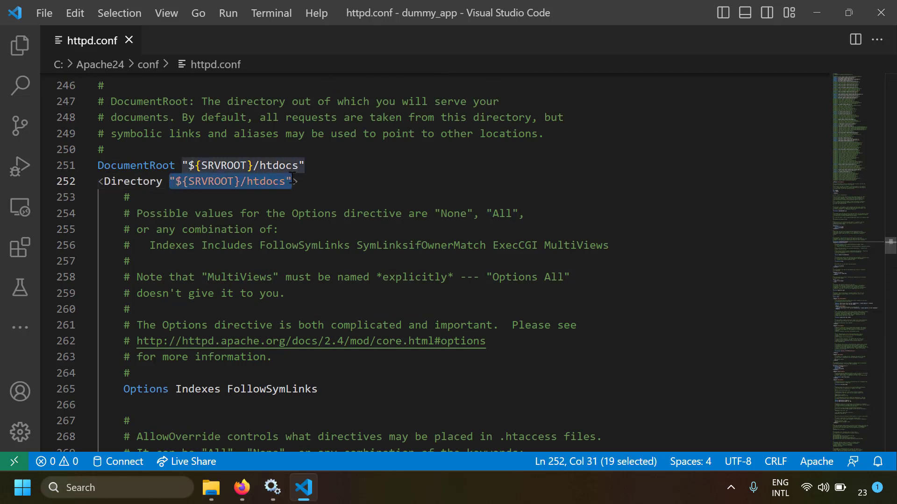
{"action": "double_click", "coordinate": [223, 181]}
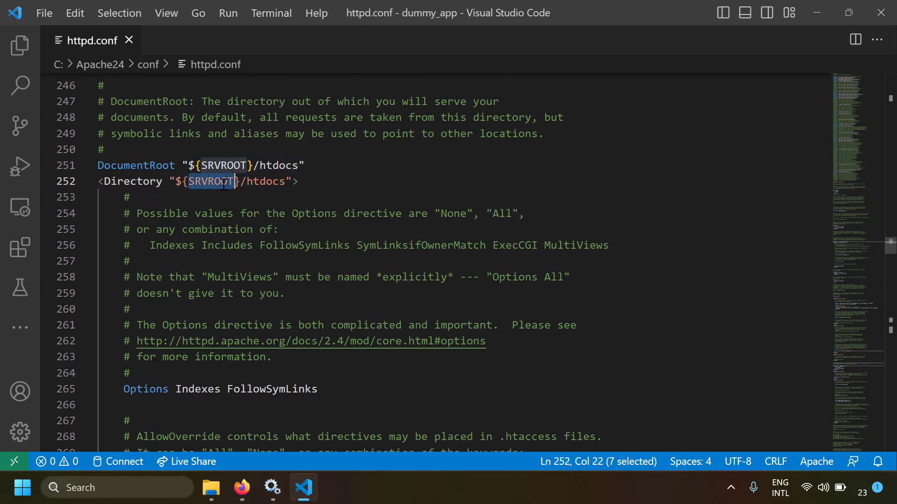
{"action": "left_click", "coordinate": [214, 481]}
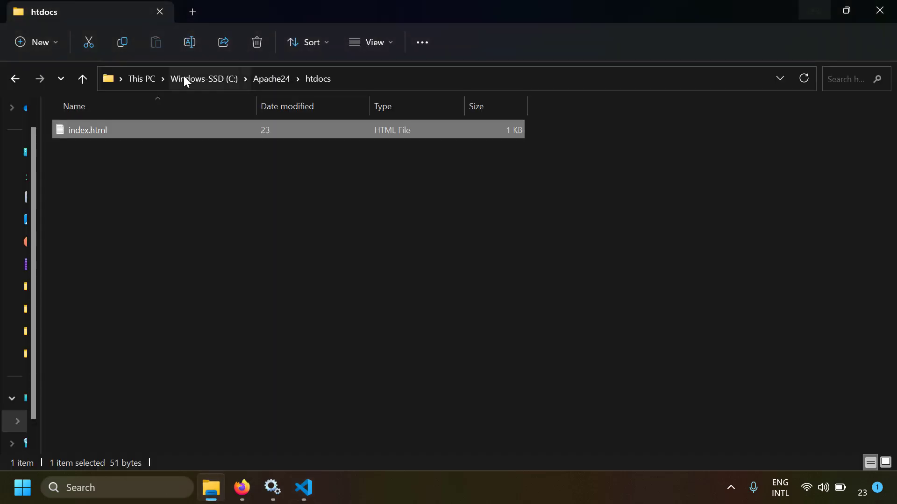
{"action": "left_click", "coordinate": [270, 79]}
{"action": "double_click", "coordinate": [111, 240]}
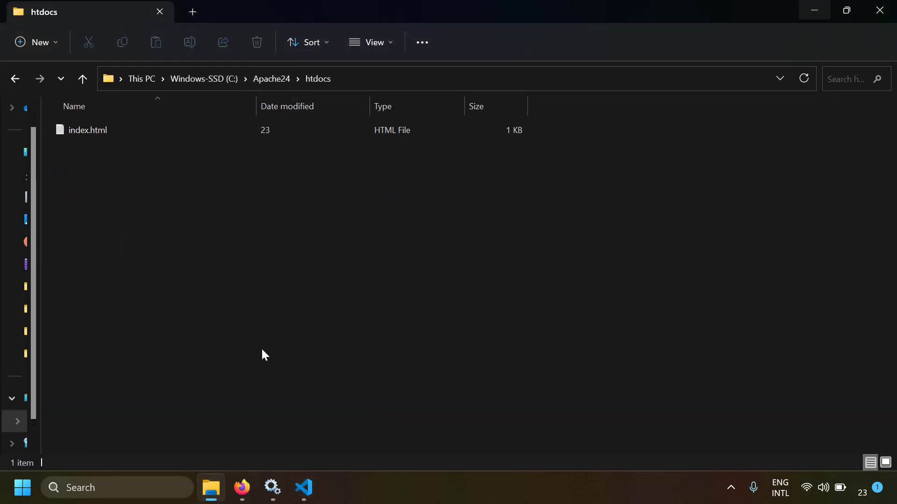
{"action": "left_click", "coordinate": [304, 488]}
{"action": "left_click", "coordinate": [170, 181]}
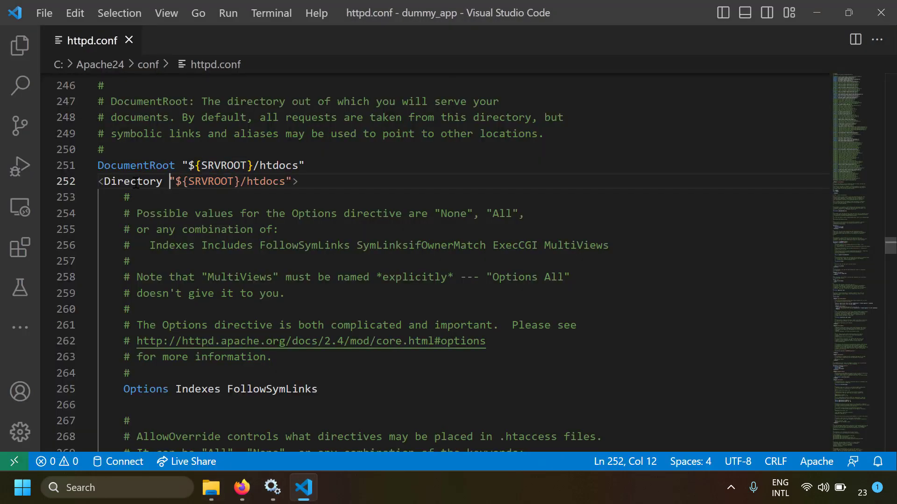
{"action": "left_click_drag", "start_coordinate": [182, 182], "coordinate": [286, 185]}
Step: Examine the Require, AllowOverride and Options directives inside the htdocs Directory block
{"action": "scroll", "coordinate": [211, 243], "scroll_direction": "down", "scroll_amount": 5}
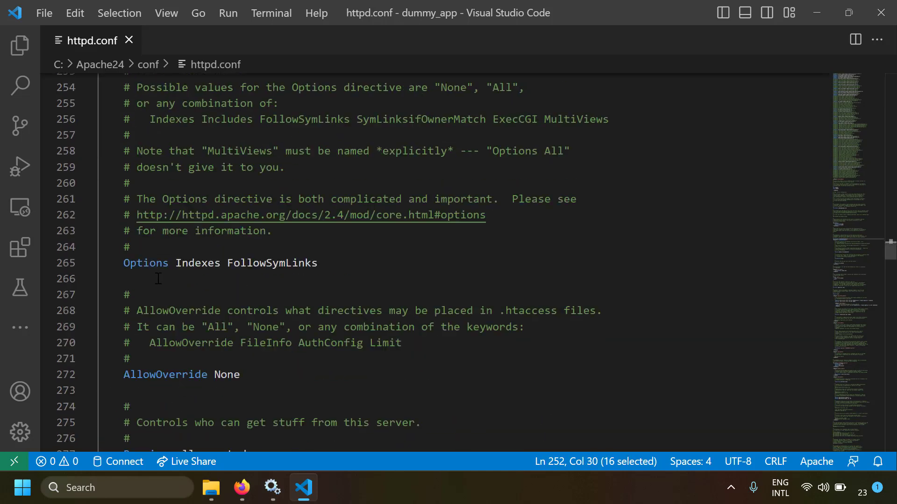
{"action": "left_click_drag", "start_coordinate": [130, 328], "coordinate": [264, 327]}
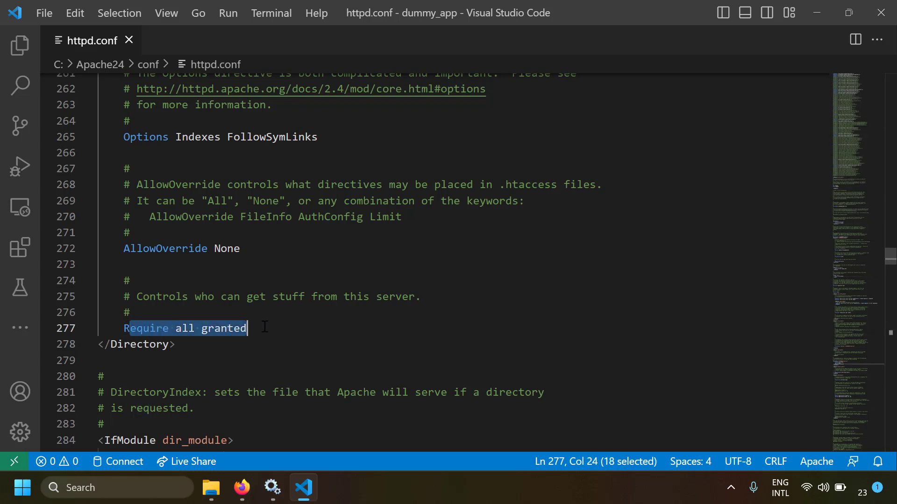
{"action": "scroll", "coordinate": [264, 327], "scroll_direction": "up", "scroll_amount": 3}
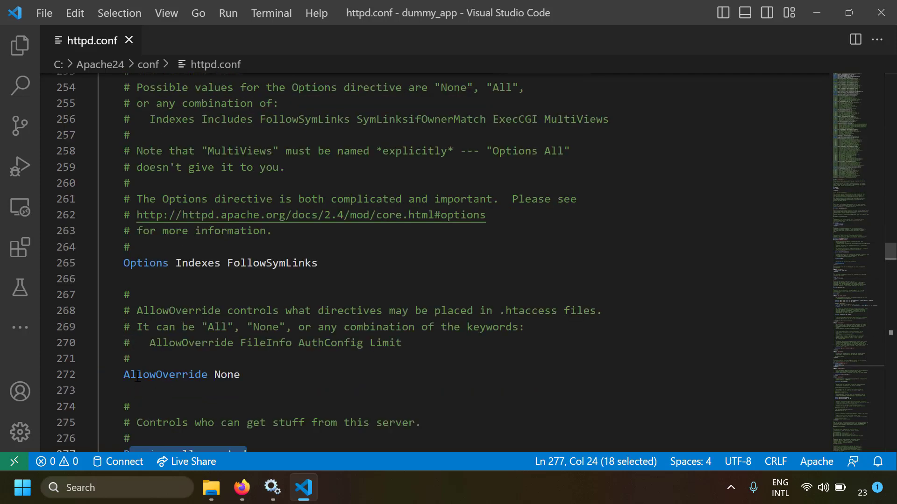
{"action": "left_click_drag", "start_coordinate": [136, 375], "coordinate": [239, 374]}
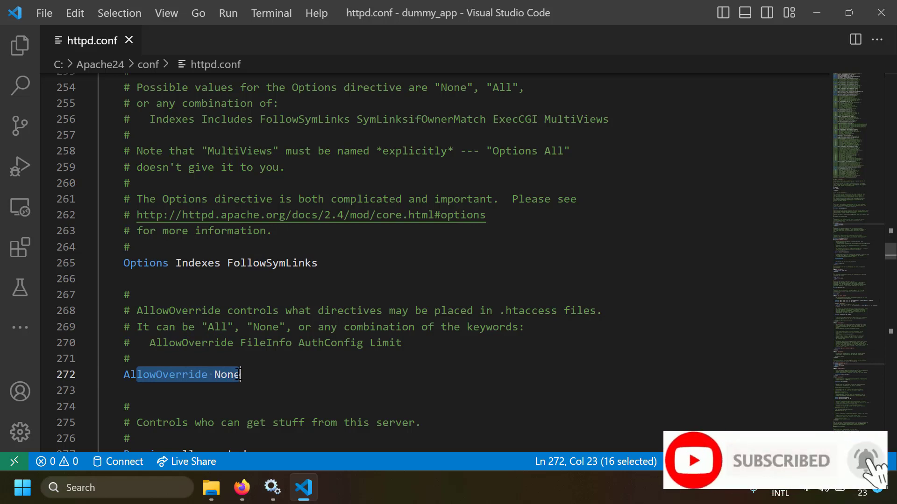
{"action": "scroll", "coordinate": [239, 373], "scroll_direction": "up", "scroll_amount": 2}
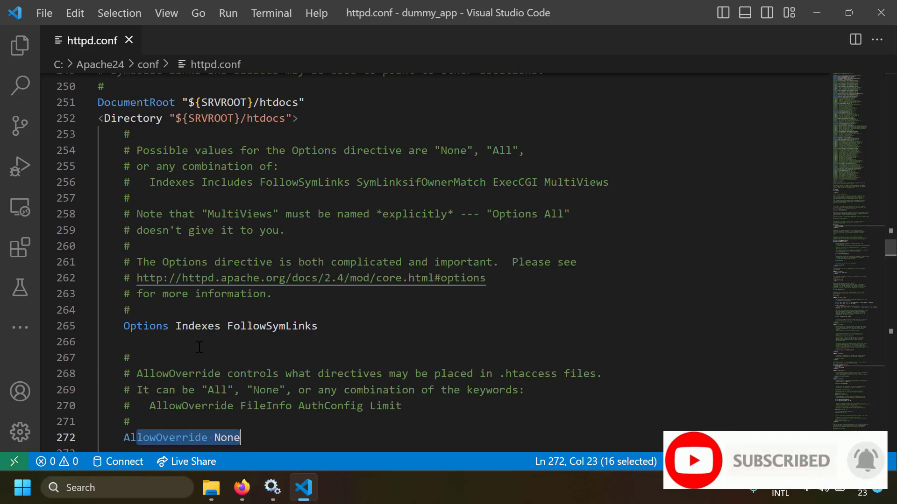
{"action": "left_click", "coordinate": [140, 333]}
{"action": "left_click", "coordinate": [188, 327]}
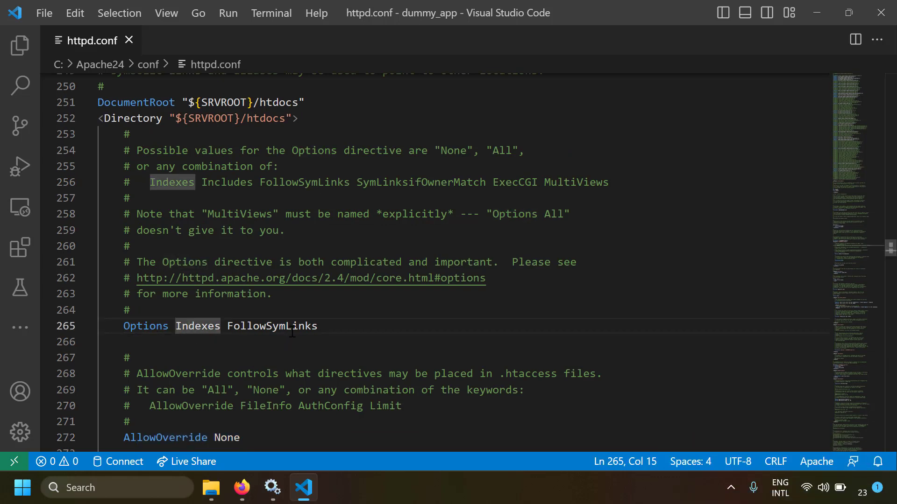
{"action": "left_click", "coordinate": [291, 327]}
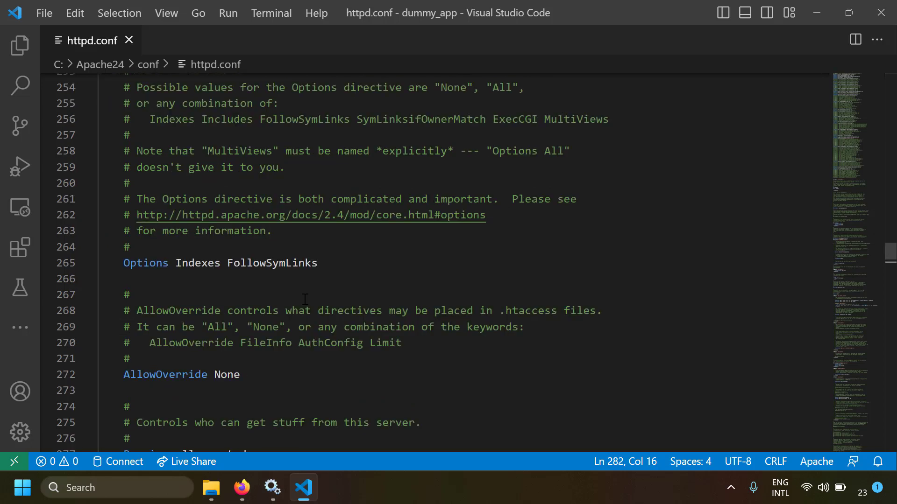
Step: Examine the Indexes option against the htdocs folder's contents, as well as the DirectoryIndex index.html directive
{"action": "left_click", "coordinate": [208, 263]}
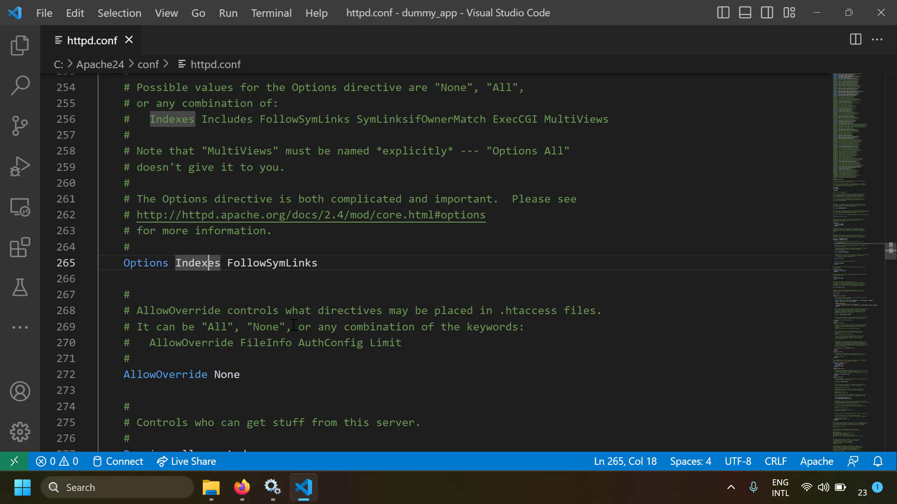
{"action": "key", "text": "alt+Tab"}
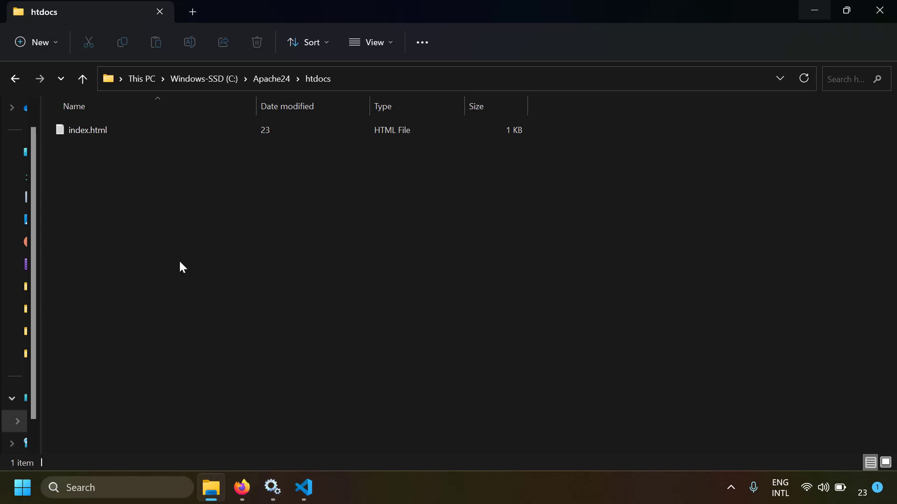
{"action": "key", "text": "alt+Tab"}
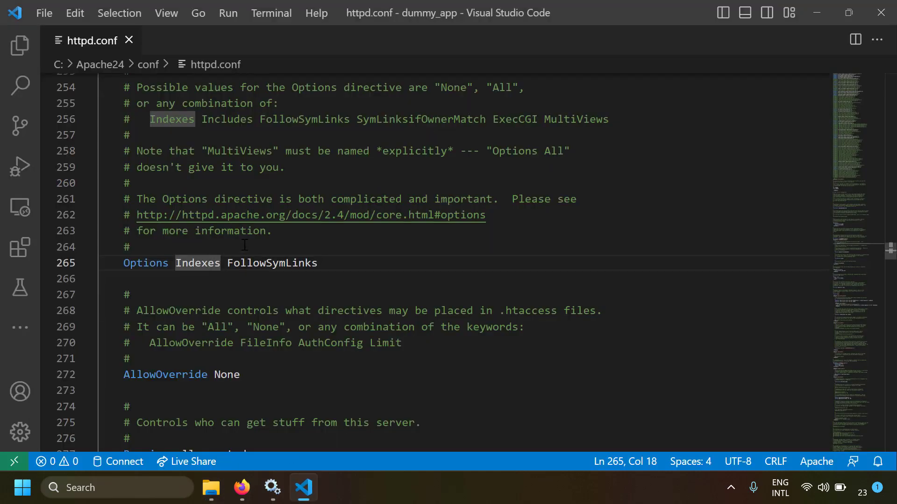
{"action": "scroll", "coordinate": [244, 244], "scroll_direction": "down", "scroll_amount": 5}
{"action": "left_click", "coordinate": [252, 331]}
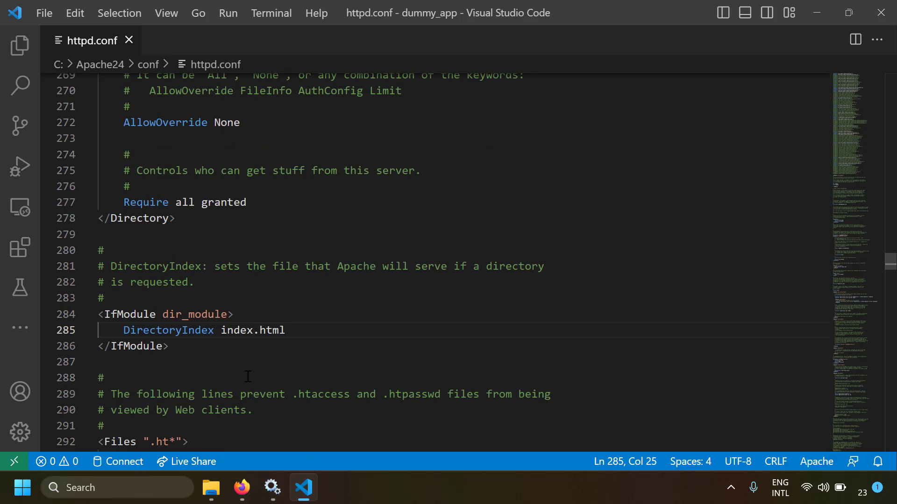
Step: Switch to File Explorer and rename index.html in the htdocs folder as abc.html
{"action": "key", "text": "alt+Tab"}
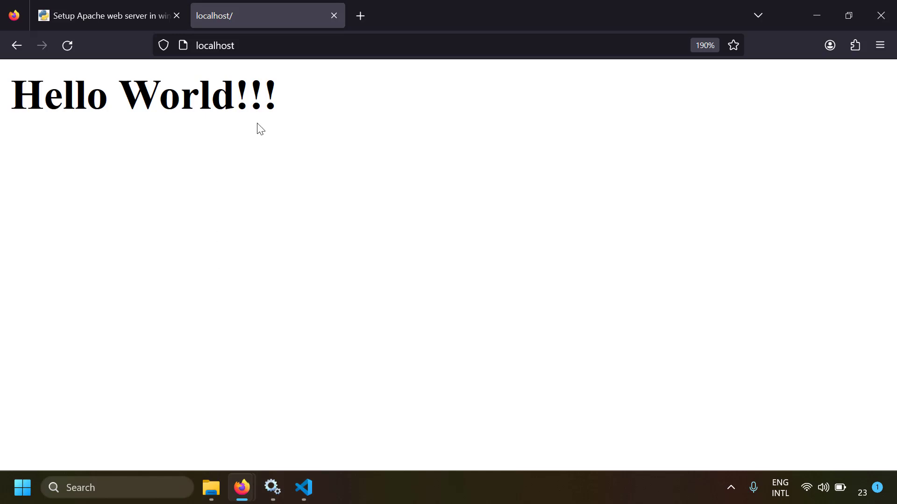
{"action": "key", "text": "alt+Tab"}
{"action": "left_click", "coordinate": [97, 131]}
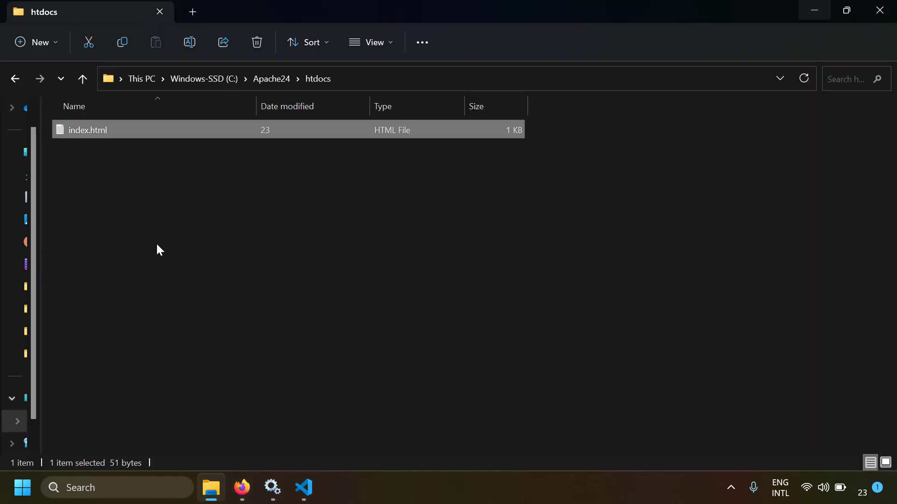
{"action": "key", "text": "F2"}
{"action": "type", "text": "abc"}
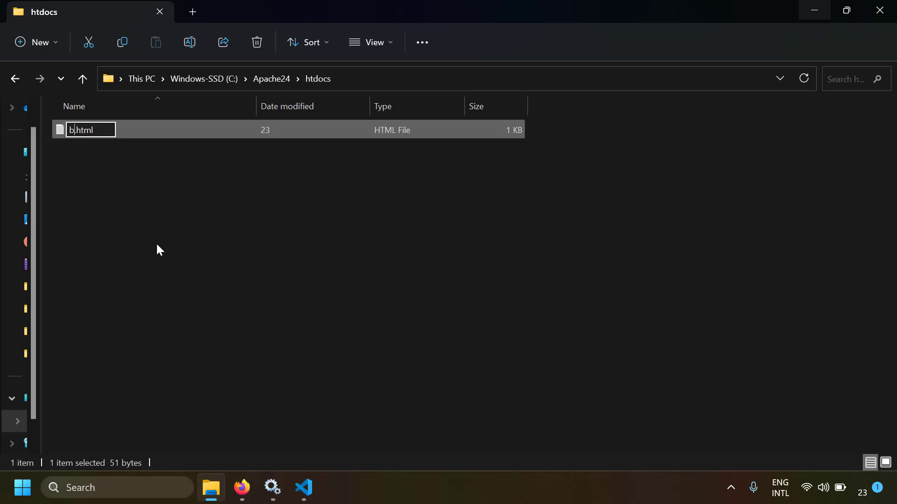
{"action": "key", "text": "Return"}
Step: Reload the localhost page in Firefox and open abc.html from the directory listing
{"action": "mouse_move", "coordinate": [242, 487]}
{"action": "left_click", "coordinate": [184, 418]}
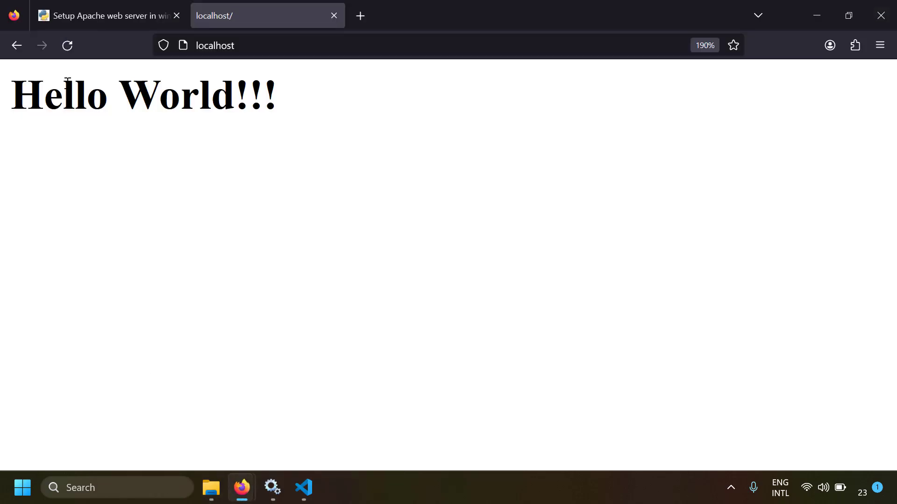
{"action": "left_click", "coordinate": [67, 45]}
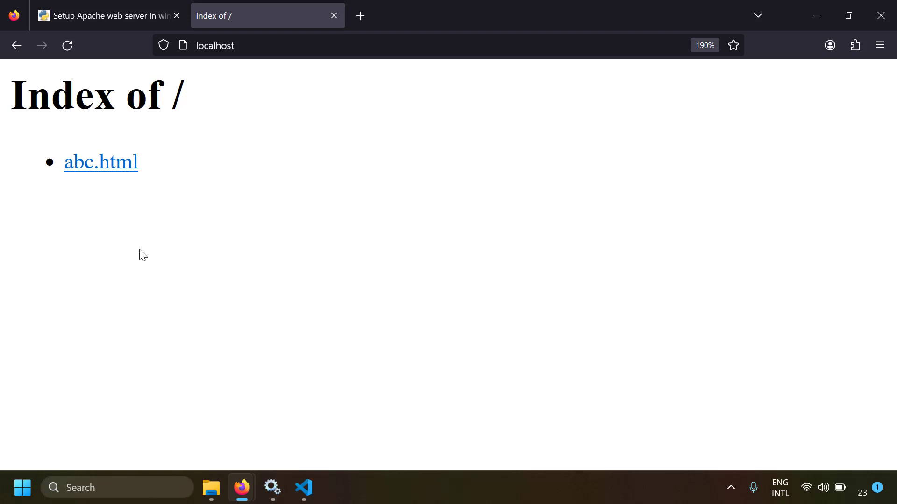
{"action": "left_click", "coordinate": [136, 162]}
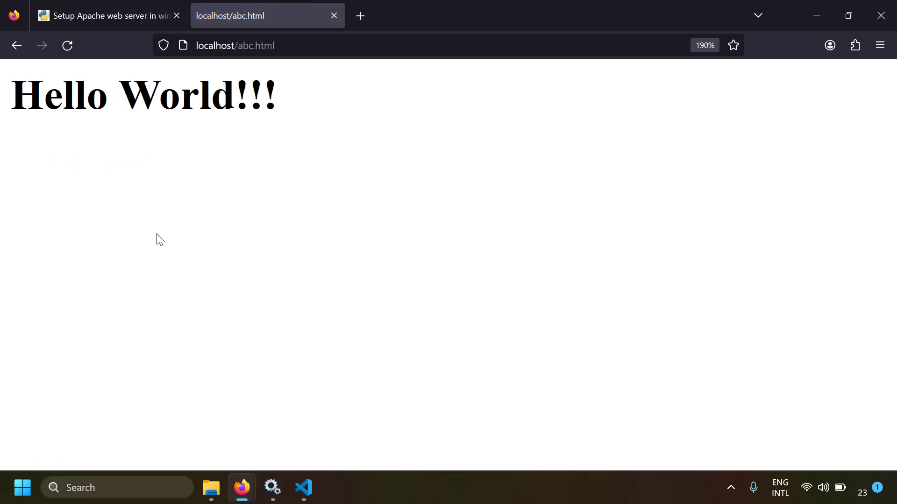
Step: Return to Visual Studio Code, comment out the DirectoryIndex index.html line in httpd.conf, and view localhost in Firefox
{"action": "key", "text": "alt+Tab"}
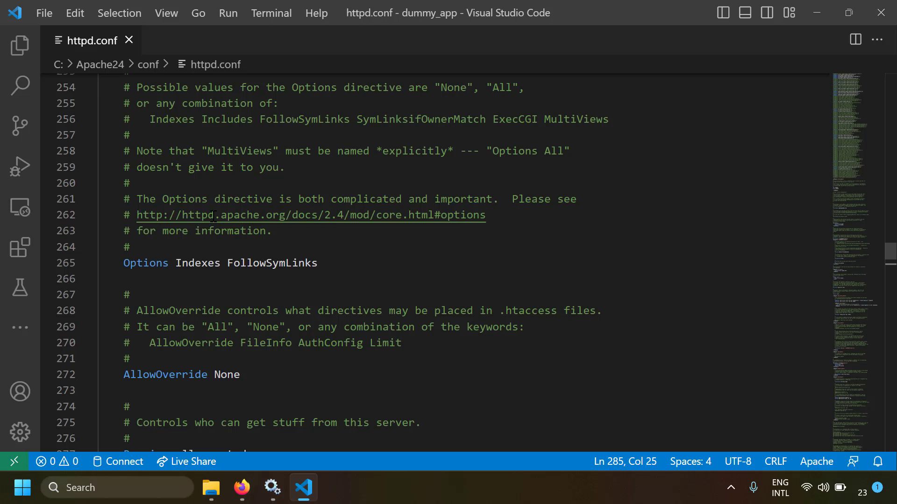
{"action": "left_click", "coordinate": [182, 261]}
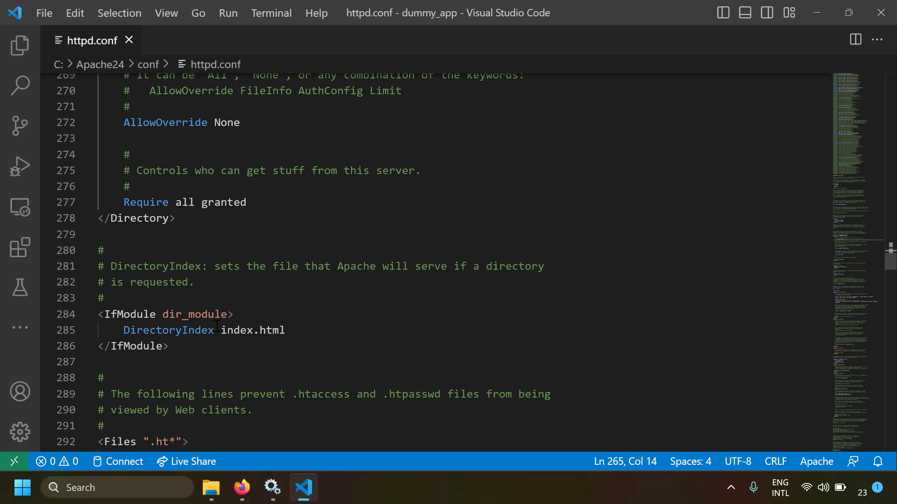
{"action": "double_click", "coordinate": [213, 332]}
{"action": "key", "text": "ctrl+slash"}
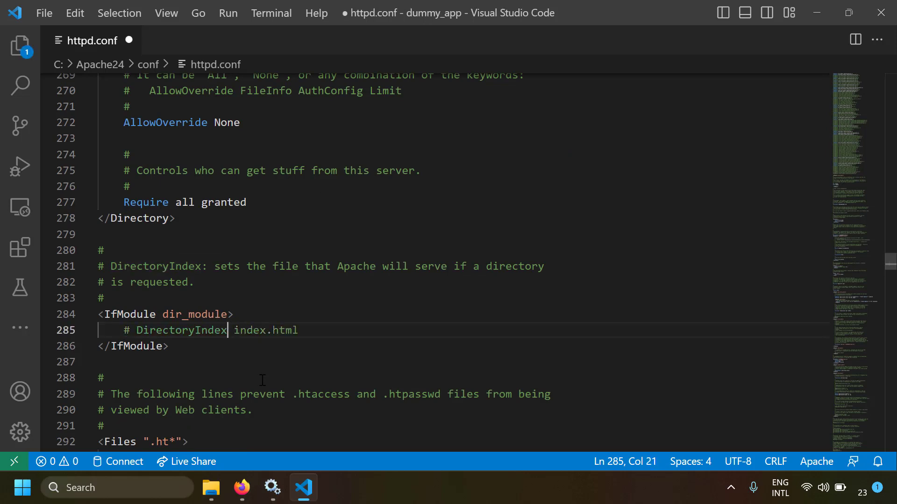
{"action": "key", "text": "alt+Tab"}
{"action": "key", "text": "Return"}
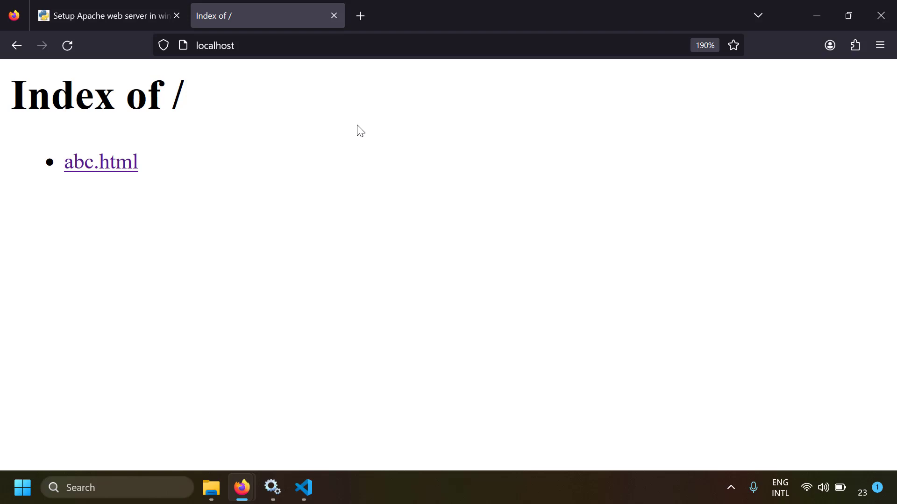
Step: Return to httpd.conf and review the htdocs Directory block with its Require, AllowOverride and Options directives
{"action": "key", "text": "alt+Tab"}
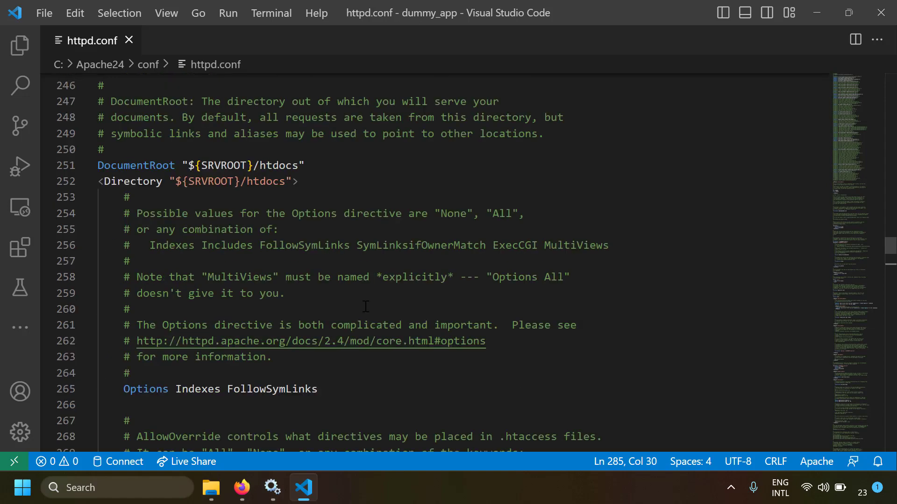
{"action": "scroll", "coordinate": [301, 300], "scroll_direction": "down", "scroll_amount": 3}
{"action": "scroll", "coordinate": [302, 300], "scroll_direction": "up", "scroll_amount": 1}
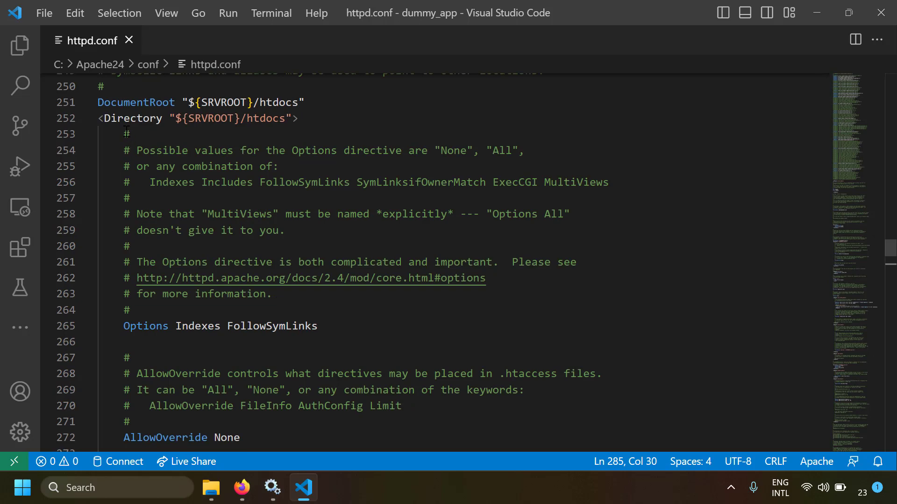
{"action": "left_click_drag", "start_coordinate": [122, 123], "coordinate": [201, 214]}
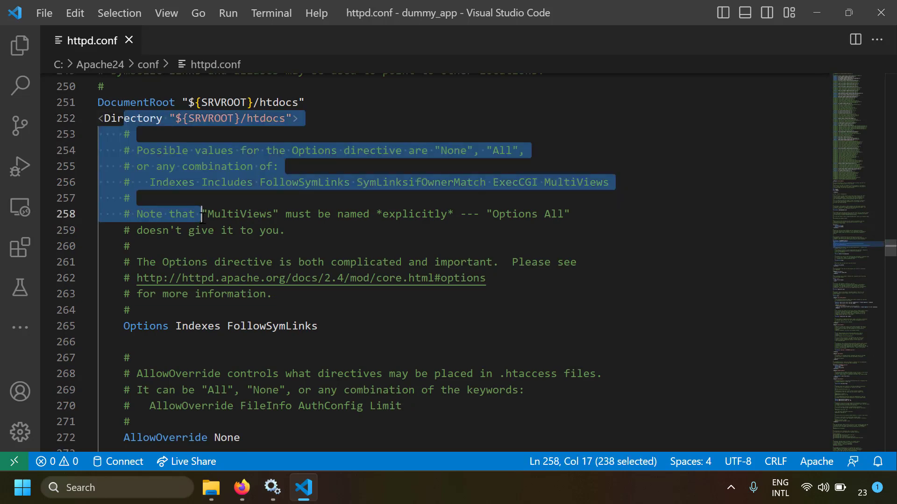
{"action": "scroll", "coordinate": [210, 242], "scroll_direction": "down", "scroll_amount": 1}
{"action": "scroll", "coordinate": [209, 242], "scroll_direction": "down", "scroll_amount": 1}
{"action": "left_click_drag", "start_coordinate": [136, 391], "coordinate": [252, 388]}
{"action": "left_click_drag", "start_coordinate": [156, 312], "coordinate": [260, 314]}
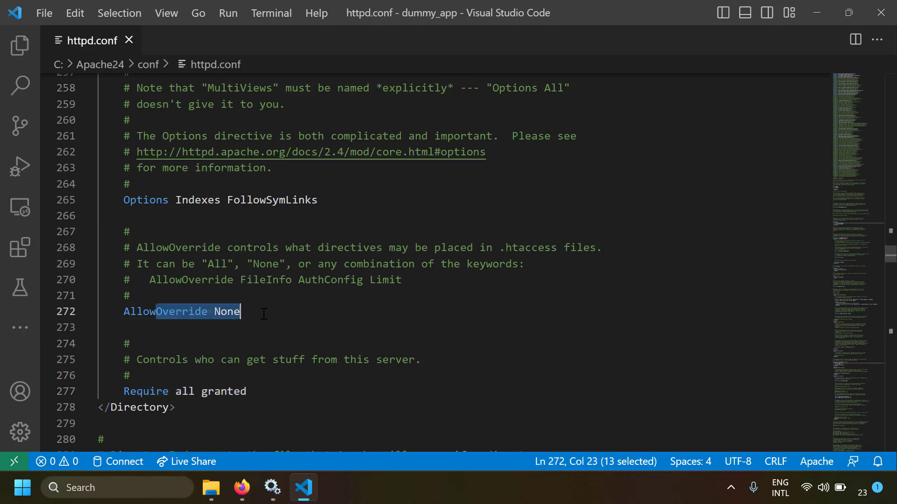
{"action": "scroll", "coordinate": [254, 322], "scroll_direction": "up", "scroll_amount": 2}
{"action": "left_click_drag", "start_coordinate": [143, 326], "coordinate": [216, 331]}
{"action": "left_click", "coordinate": [186, 345]}
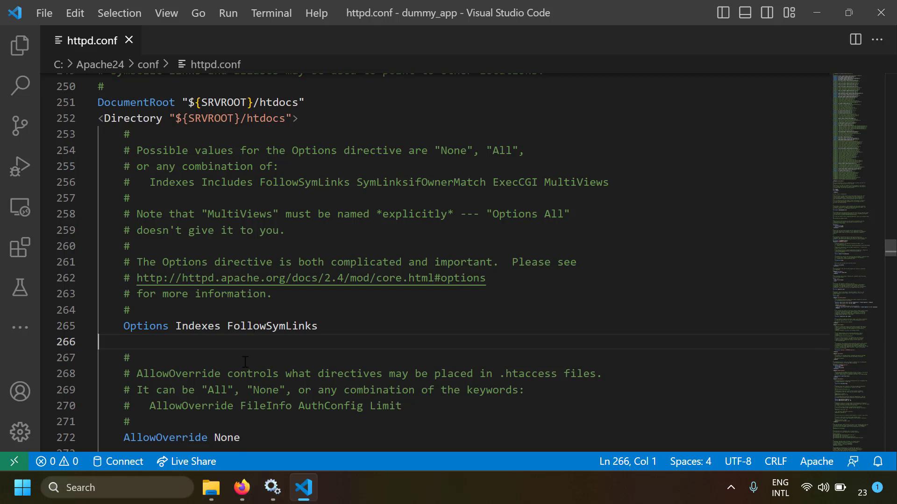
Step: Try removing FollowSymLinks from the htdocs Options line and check the localhost listing in Firefox
{"action": "double_click", "coordinate": [275, 326]}
{"action": "key", "text": "BackSpace"}
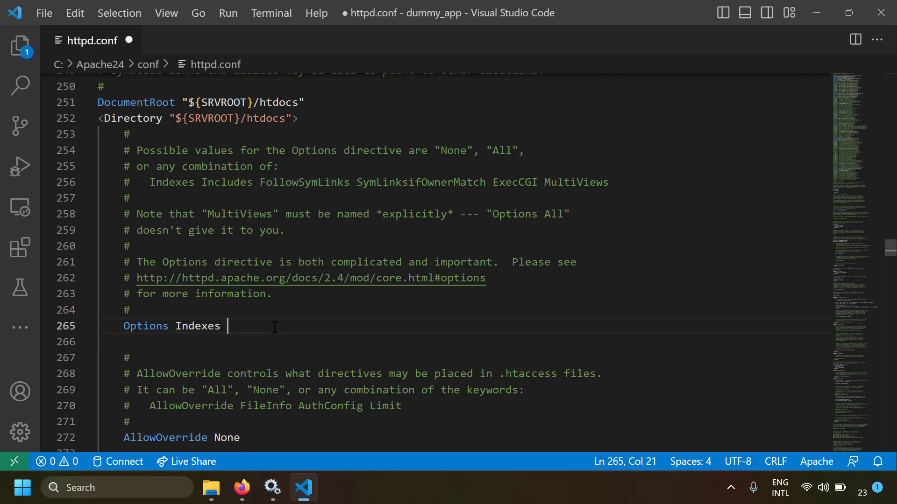
{"action": "key", "text": "alt+Tab"}
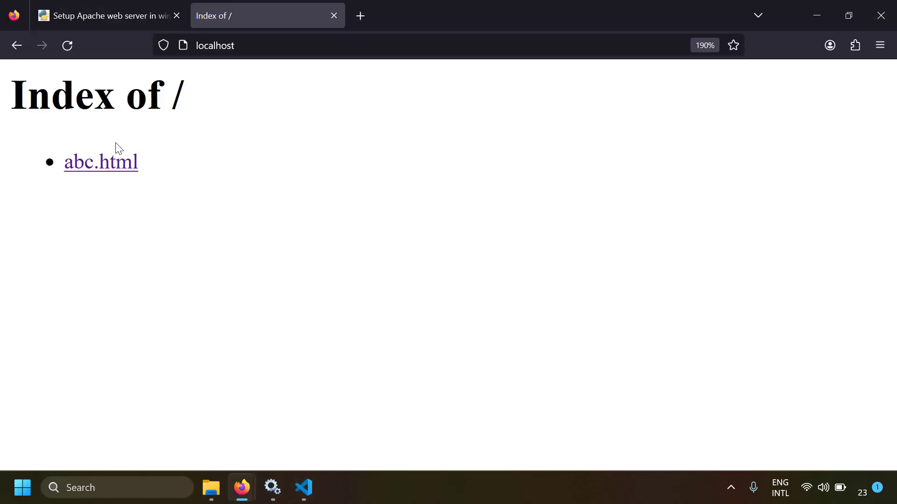
{"action": "left_click", "coordinate": [76, 48]}
{"action": "key", "text": "alt+Tab"}
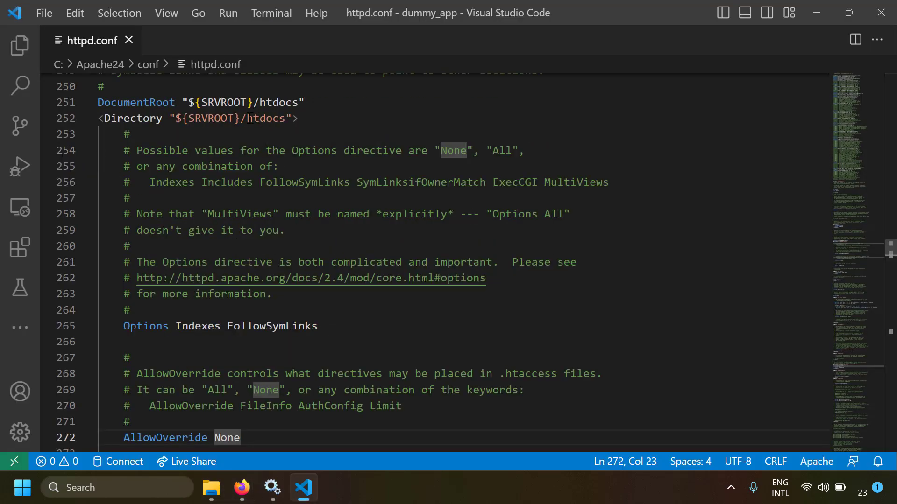
Step: Locate the htdocs path in httpd.conf's Directory tag, then open Apache24's docs folder in File Explorer
{"action": "left_click_drag", "start_coordinate": [247, 118], "coordinate": [296, 120]}
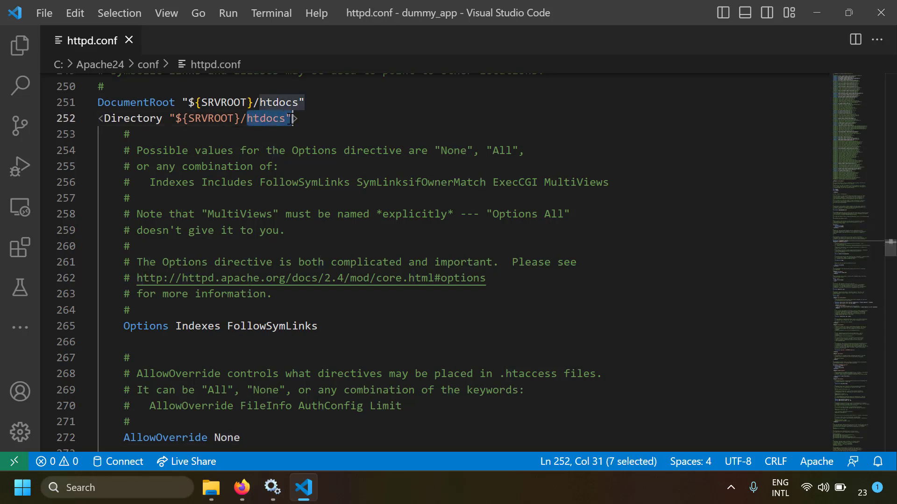
{"action": "key", "text": "alt+Tab"}
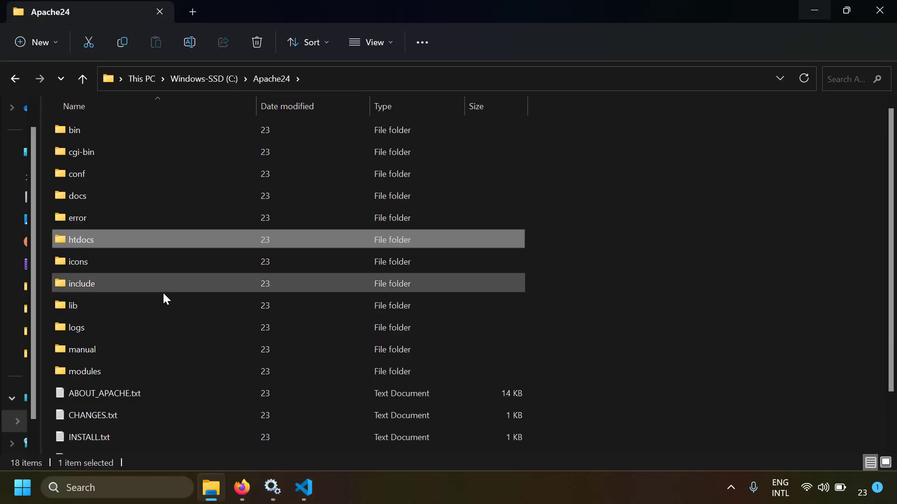
{"action": "double_click", "coordinate": [100, 200]}
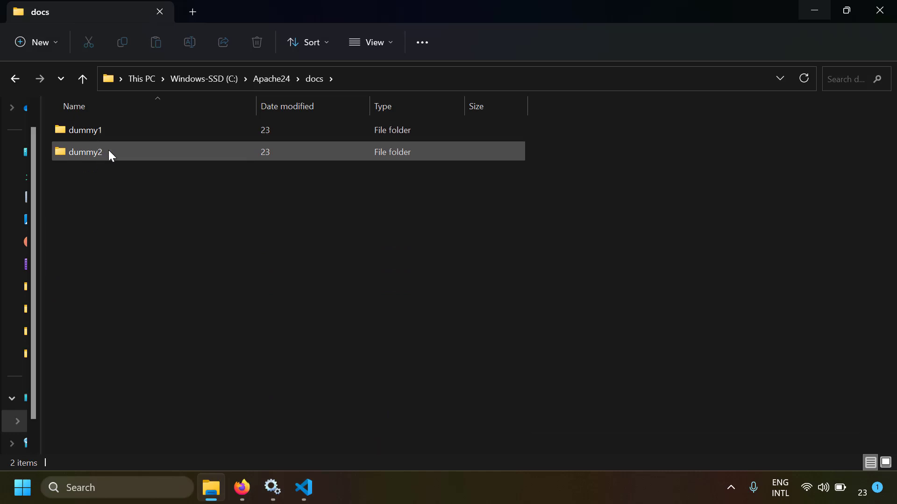
Step: In Visual Studio Code, point both DocumentRoot and the Directory block to "${SRVROOT}/docs" and save httpd.conf
{"action": "left_click", "coordinate": [304, 488]}
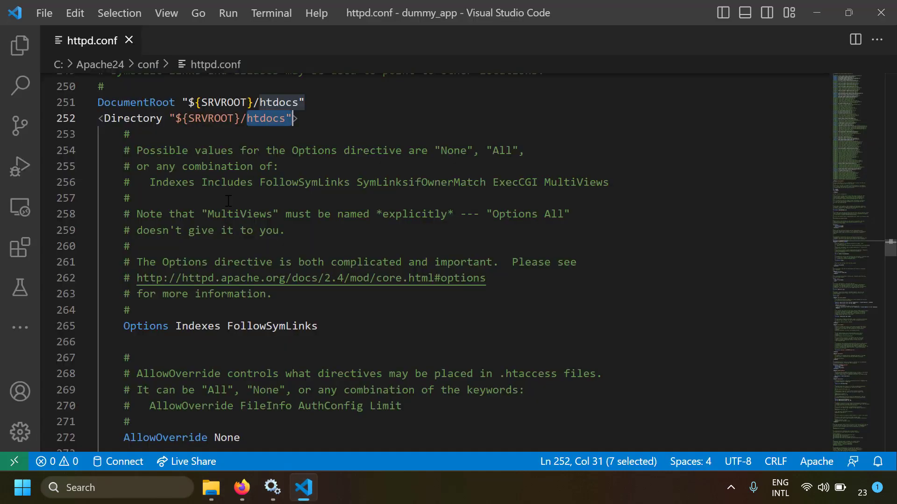
{"action": "double_click", "coordinate": [275, 102]}
{"action": "type", "text": "docs"}
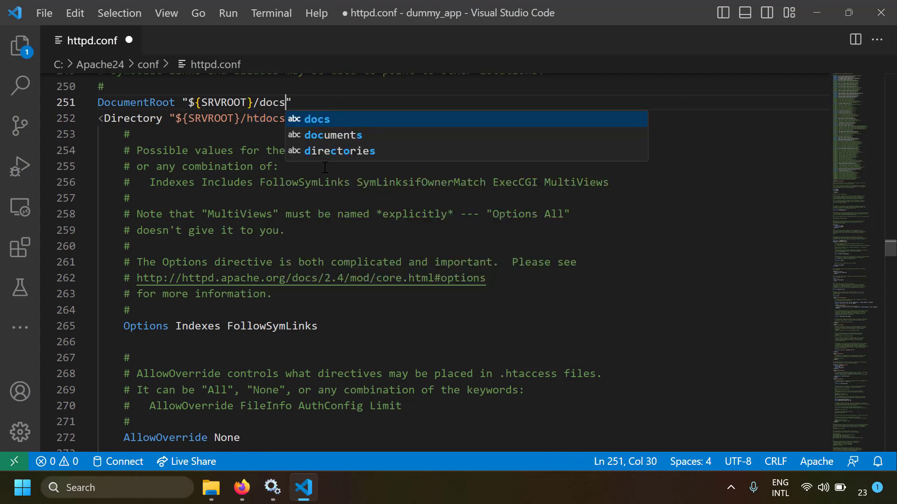
{"action": "left_click", "coordinate": [280, 182]}
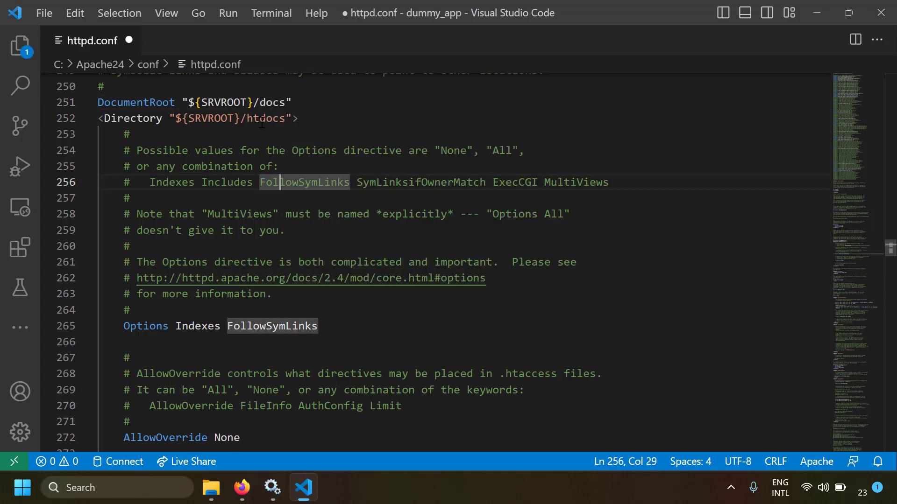
{"action": "double_click", "coordinate": [262, 120]}
{"action": "type", "text": "docs"}
{"action": "key", "text": "ctrl+s"}
{"action": "scroll", "coordinate": [269, 139], "scroll_direction": "up", "scroll_amount": 1}
{"action": "left_click", "coordinate": [276, 276]}
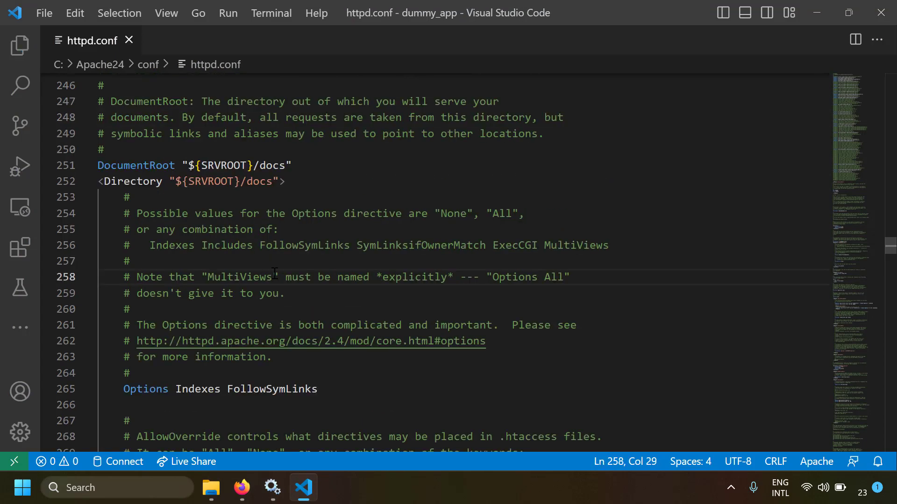
Step: Review the DocumentRoot line and the docs Directory block through its Require directive
{"action": "left_click_drag", "start_coordinate": [129, 166], "coordinate": [298, 166]}
{"action": "left_click", "coordinate": [131, 182]}
{"action": "left_click_drag", "start_coordinate": [146, 188], "coordinate": [275, 392]}
{"action": "scroll", "coordinate": [194, 213], "scroll_direction": "down", "scroll_amount": 2}
{"action": "scroll", "coordinate": [234, 280], "scroll_direction": "down", "scroll_amount": 1}
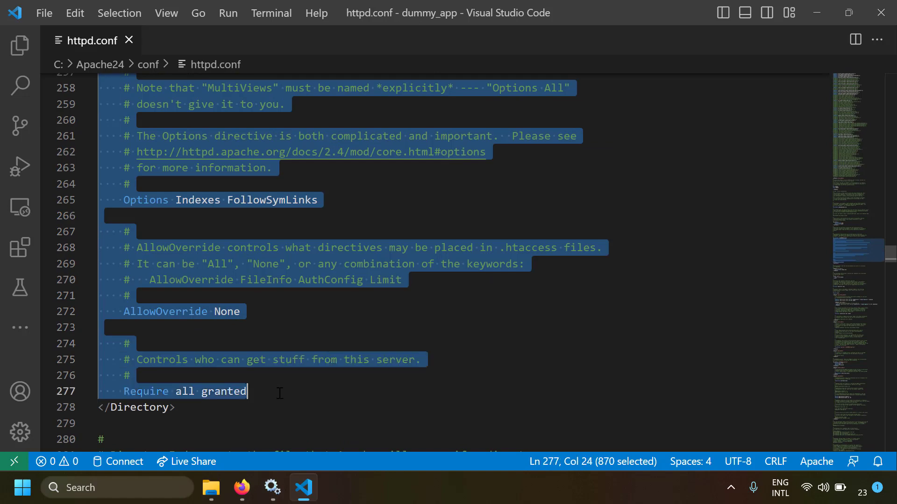
{"action": "scroll", "coordinate": [283, 353], "scroll_direction": "up", "scroll_amount": 5}
{"action": "left_click", "coordinate": [319, 279]}
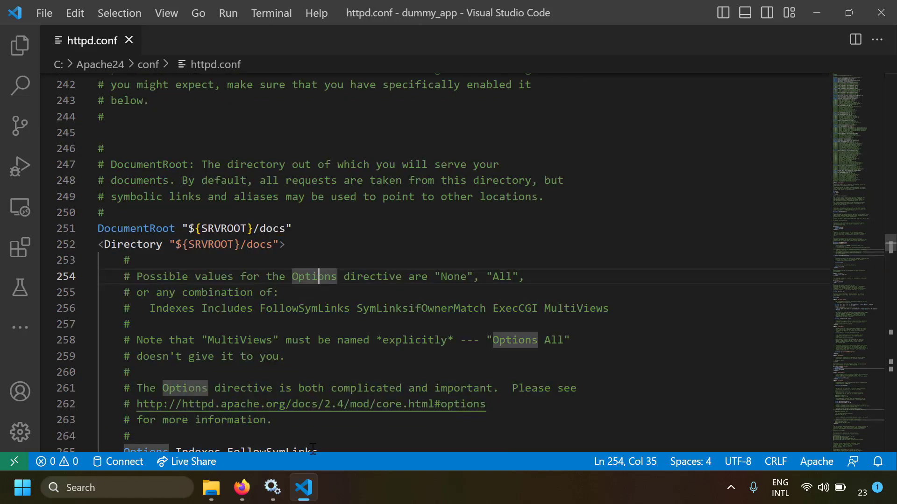
Step: Restart the Apache2.4 service in Services and load localhost in Firefox
{"action": "left_click", "coordinate": [279, 496]}
{"action": "right_click", "coordinate": [309, 176]}
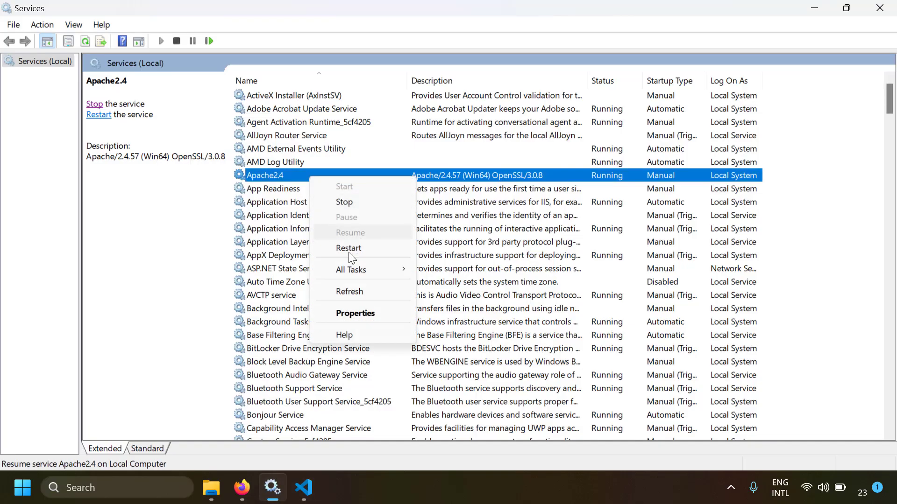
{"action": "left_click", "coordinate": [357, 248]}
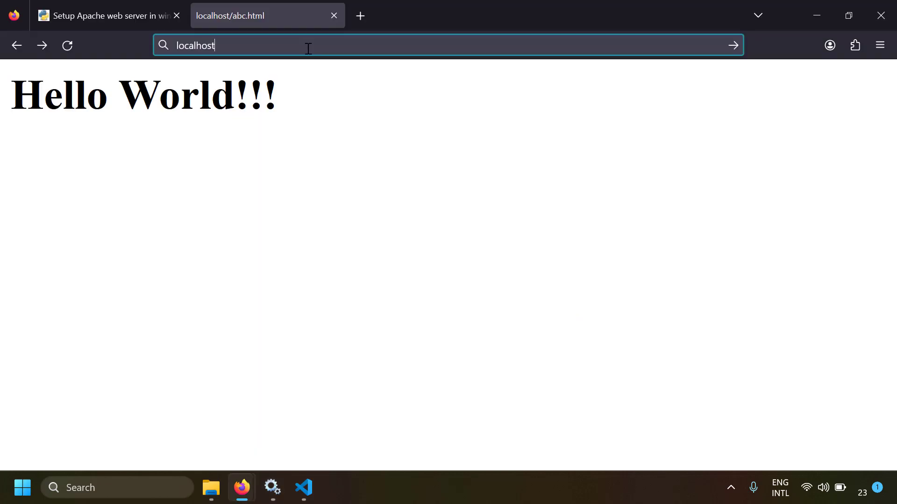
{"action": "key", "text": "Return"}
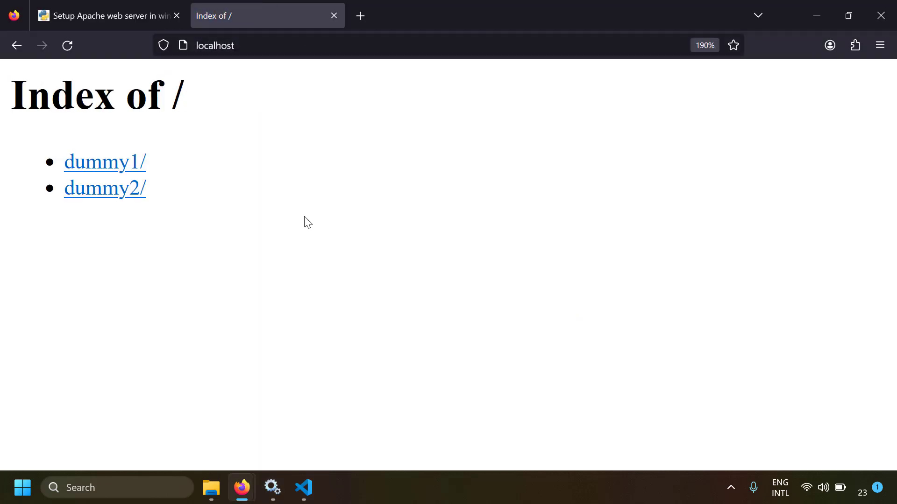
Step: Compare the docs folder's contents in File Explorer with the localhost directory listing in Firefox
{"action": "left_click", "coordinate": [211, 487]}
{"action": "mouse_move", "coordinate": [241, 487]}
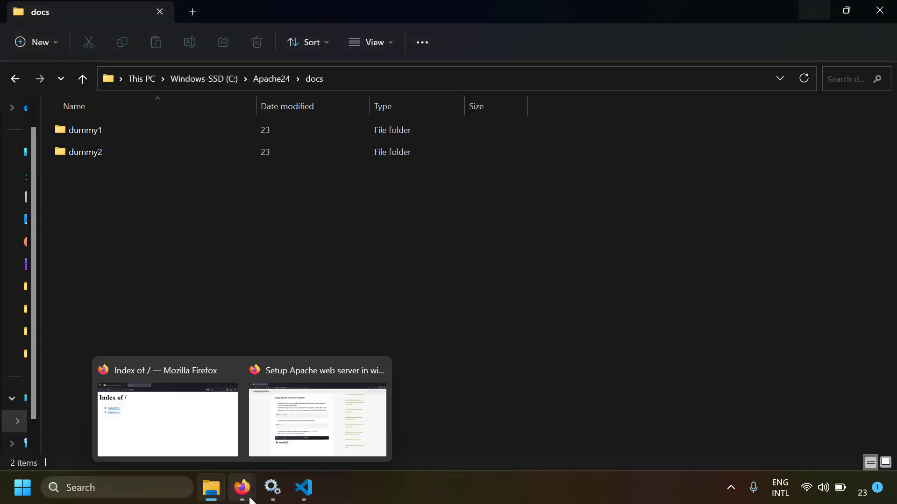
{"action": "left_click", "coordinate": [159, 411]}
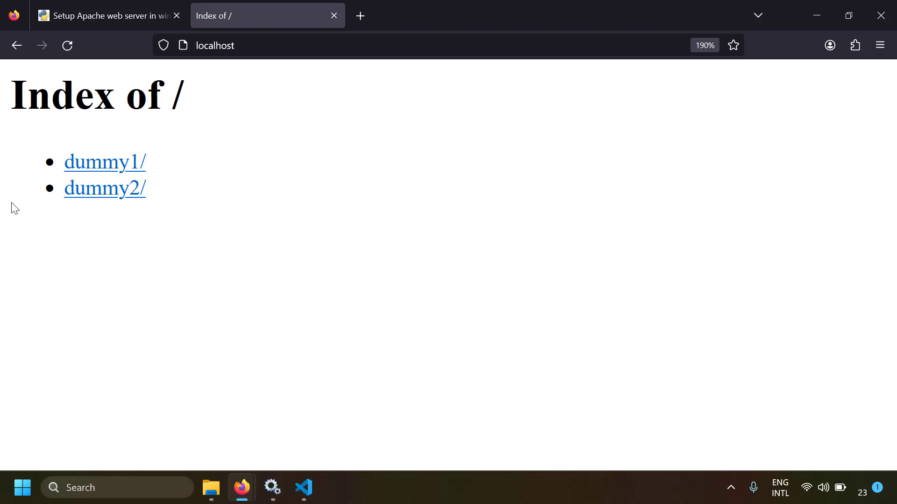
Step: Browse the localhost listing: open abc.html in dummy1, view the dummy2 directory, and return to the root index
{"action": "left_click", "coordinate": [99, 163]}
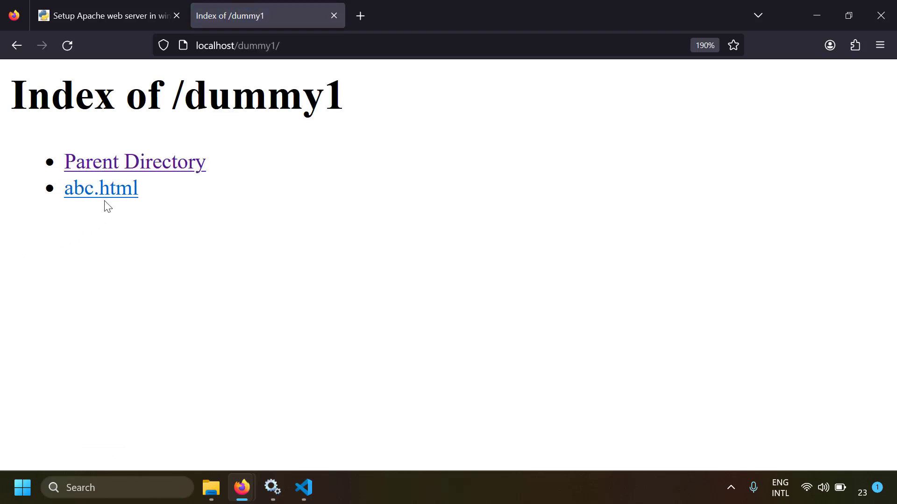
{"action": "left_click", "coordinate": [126, 206]}
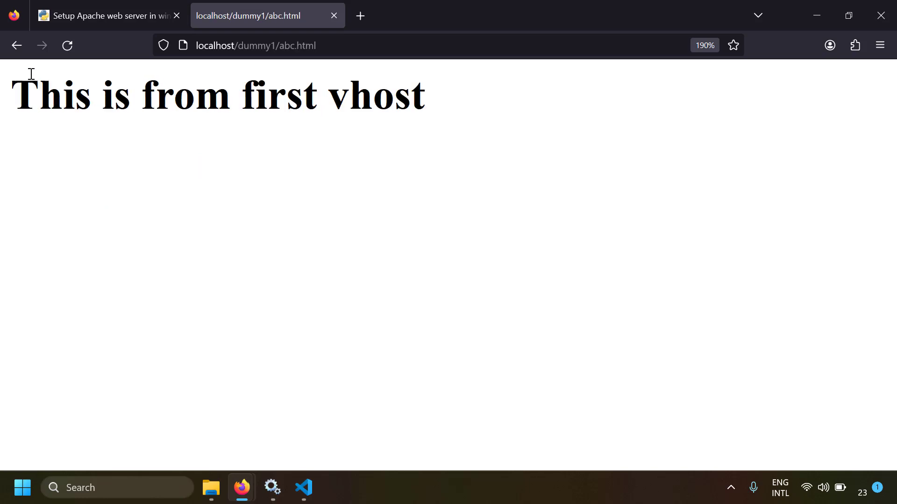
{"action": "left_click", "coordinate": [20, 49]}
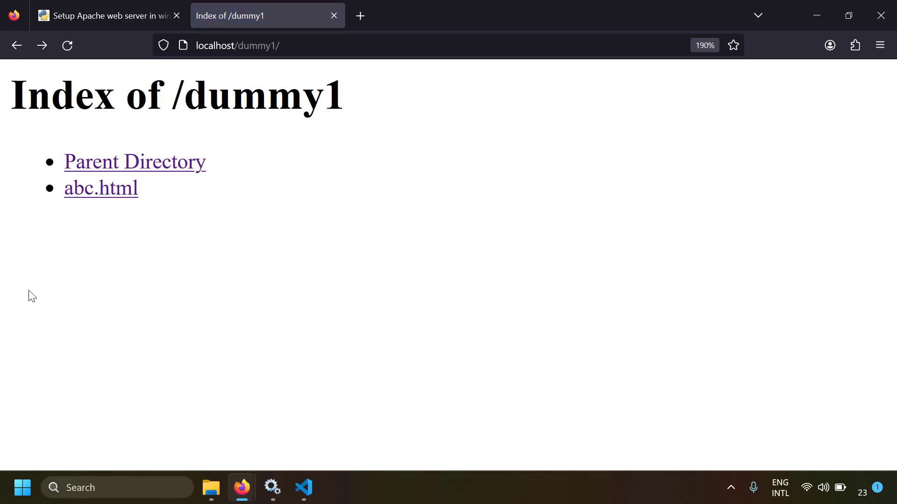
{"action": "left_click", "coordinate": [154, 170]}
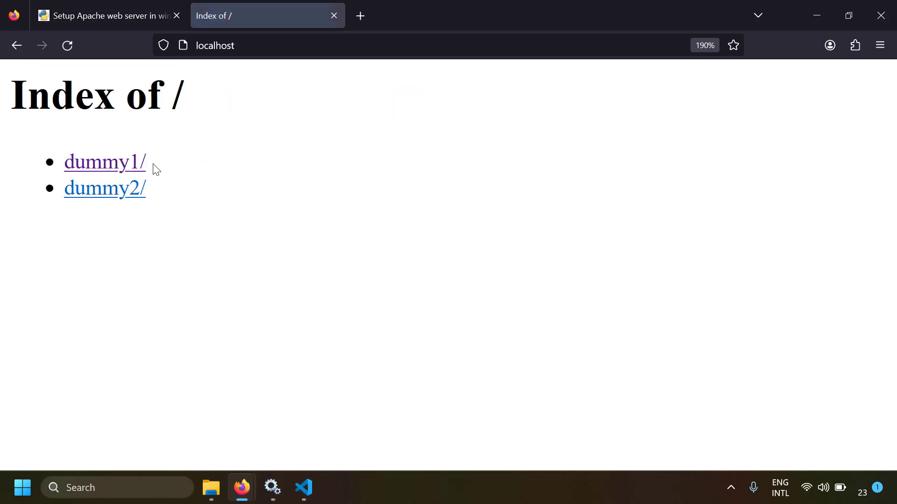
{"action": "left_click", "coordinate": [129, 194]}
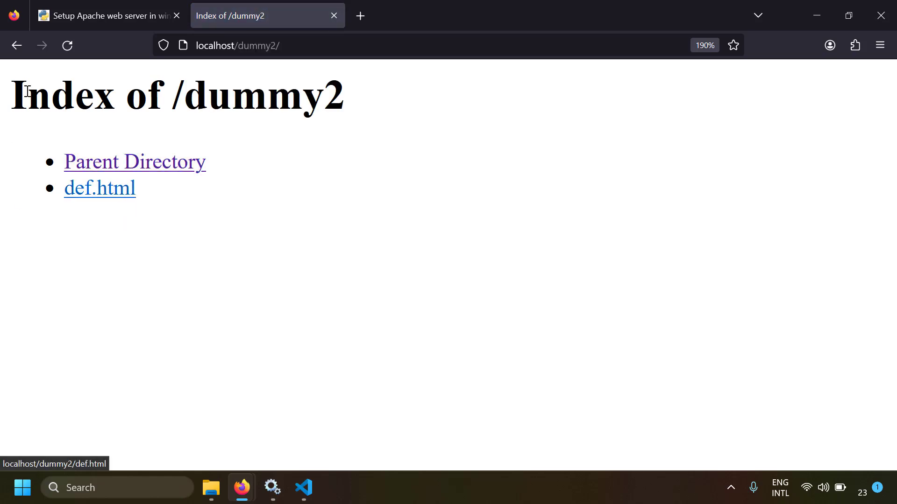
{"action": "left_click", "coordinate": [17, 45]}
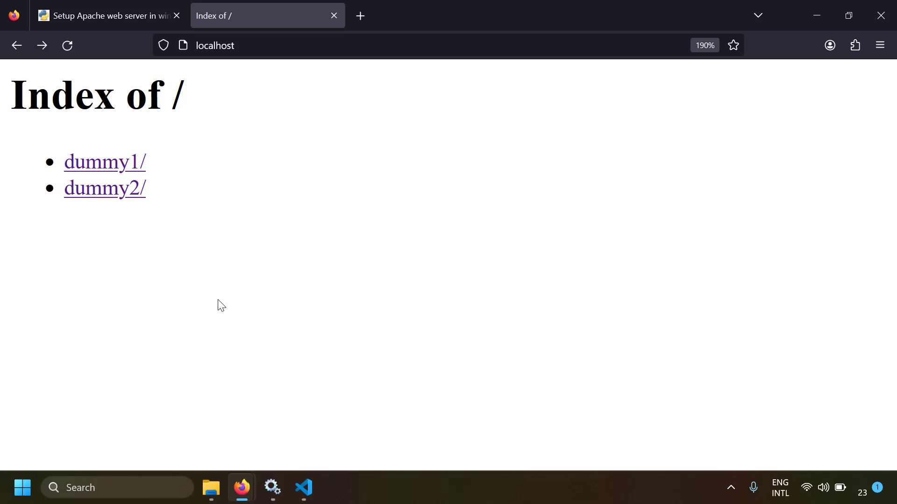
Step: Read the blog tutorial's section on multiple web servers using virtual hosts, including its port 81 and 82 examples
{"action": "key", "text": "alt+Tab"}
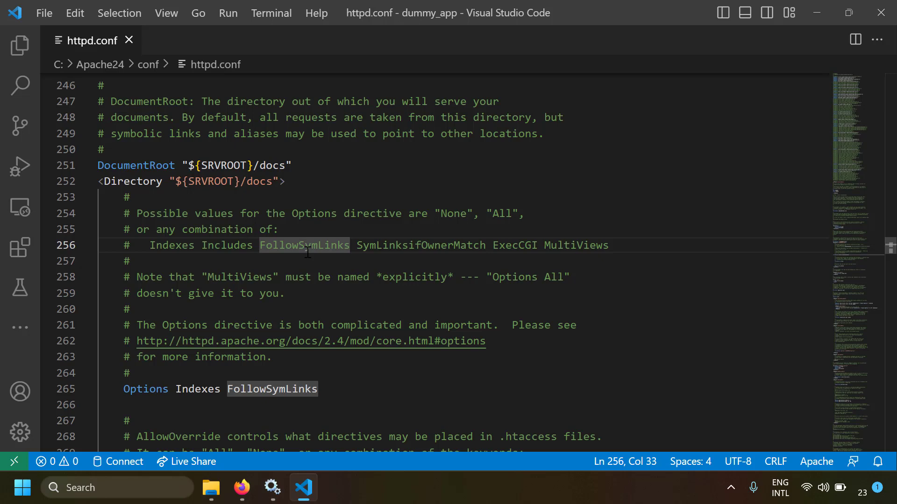
{"action": "key", "text": "alt+Tab"}
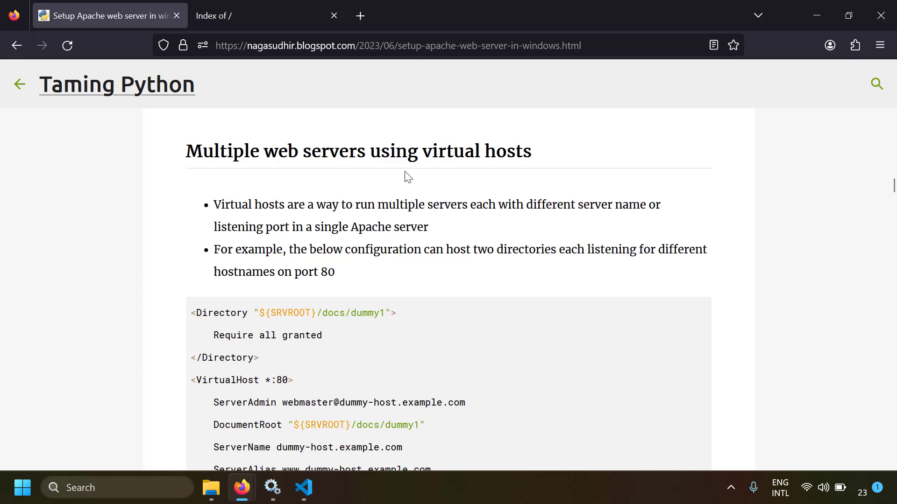
{"action": "left_click_drag", "start_coordinate": [422, 156], "coordinate": [537, 155]}
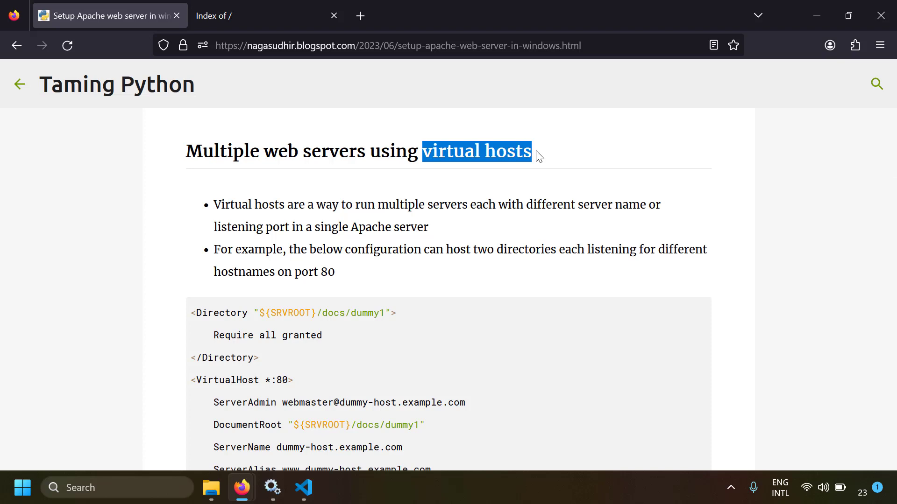
{"action": "scroll", "coordinate": [590, 209], "scroll_direction": "down", "scroll_amount": 8}
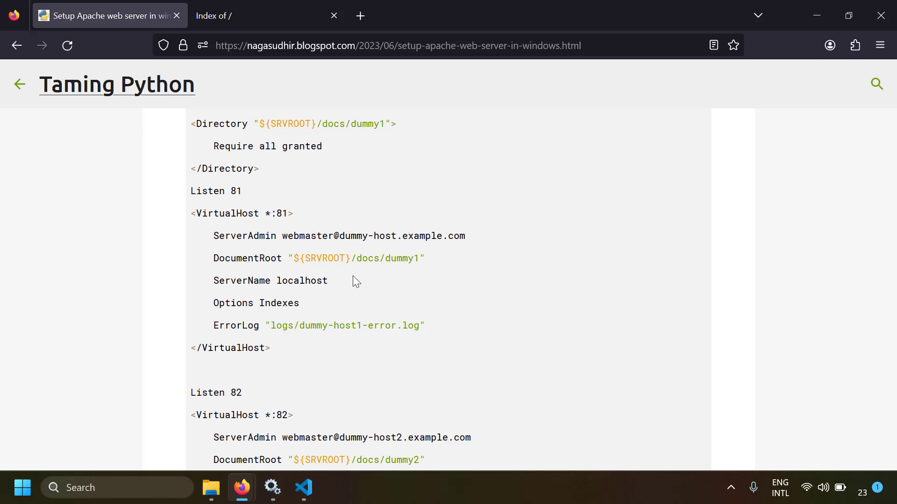
Step: Switch to File Explorer and inspect the dummy1 and dummy2 folders inside Apache24's docs folder
{"action": "key", "text": "alt+Tab"}
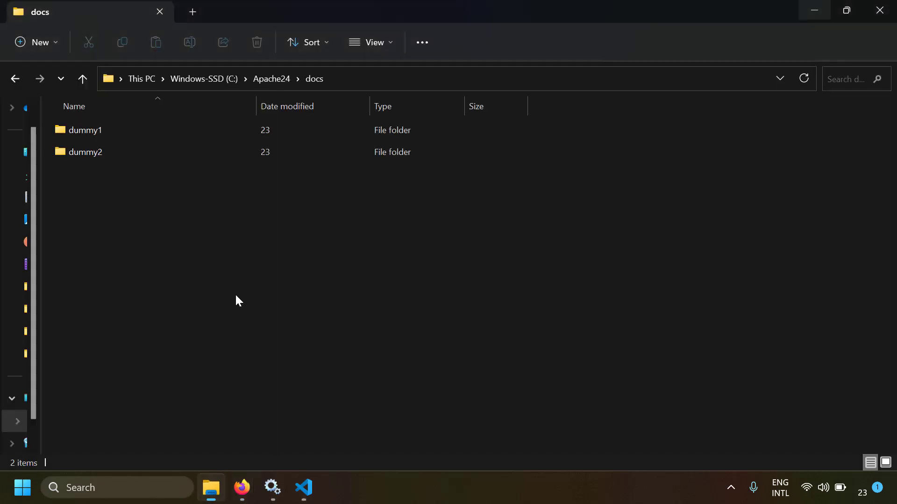
{"action": "left_click", "coordinate": [285, 79]}
{"action": "double_click", "coordinate": [122, 196]}
{"action": "left_click", "coordinate": [104, 135]}
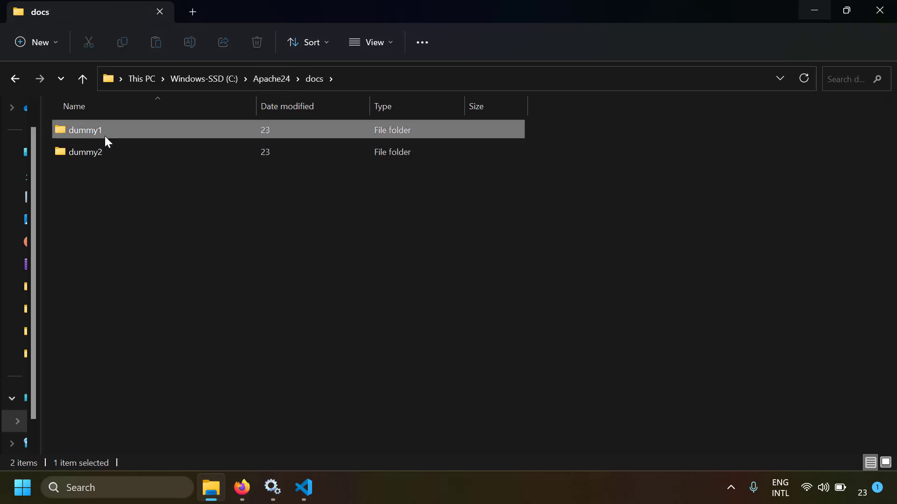
{"action": "left_click", "coordinate": [108, 156]}
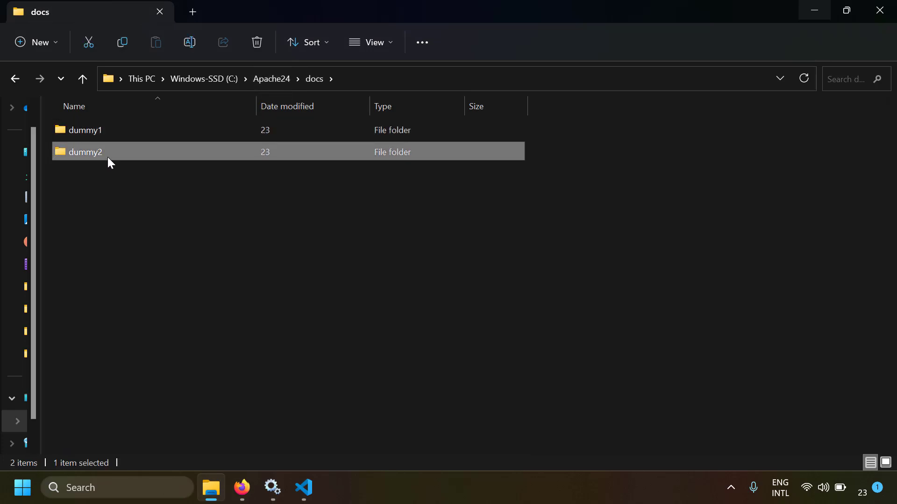
{"action": "left_click", "coordinate": [101, 134]}
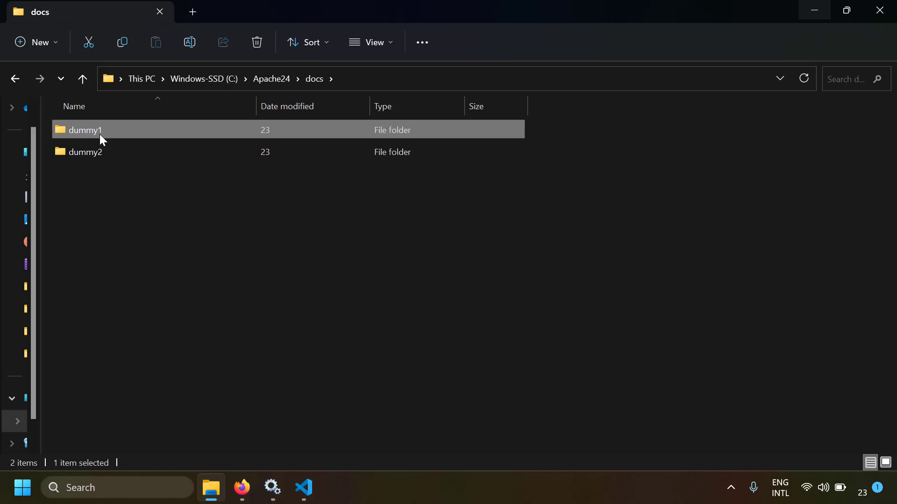
{"action": "left_click", "coordinate": [94, 155]}
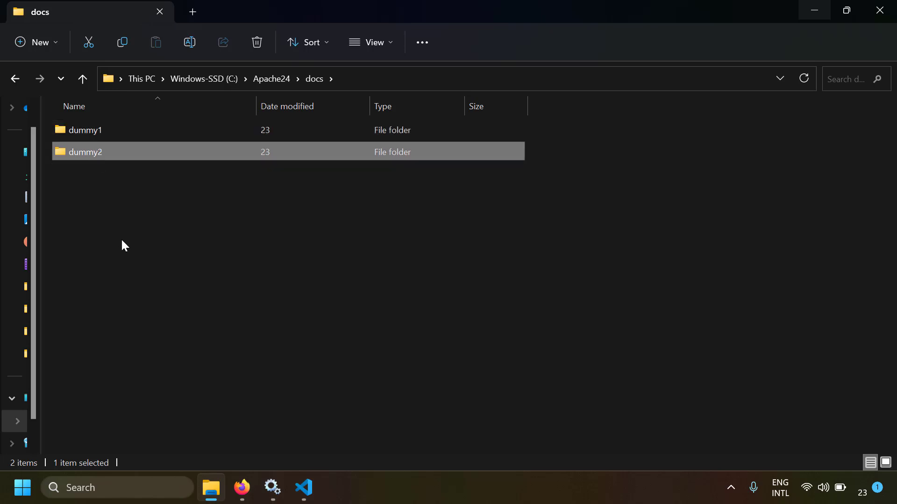
Step: Return to httpd.conf in Visual Studio Code and examine the conf/extra Include lines near its end
{"action": "key", "text": "alt+Tab"}
{"action": "scroll", "coordinate": [235, 284], "scroll_direction": "down", "scroll_amount": 14}
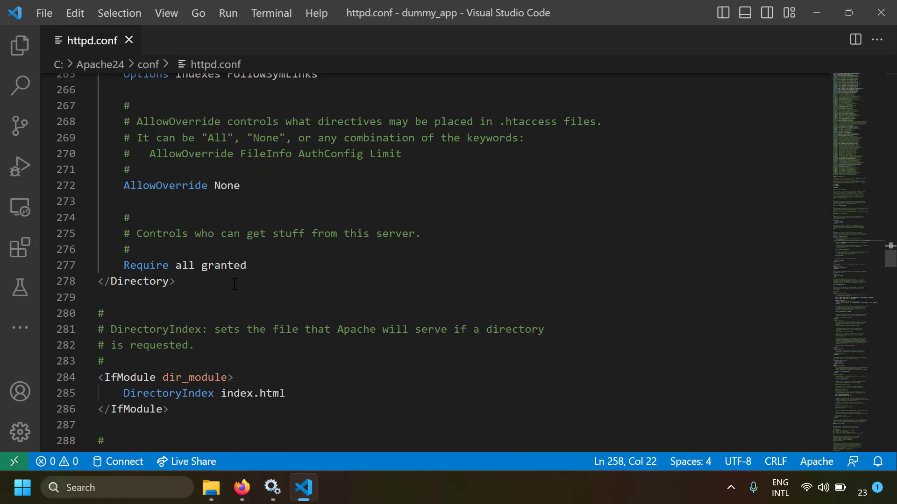
{"action": "scroll", "coordinate": [235, 284], "scroll_direction": "down", "scroll_amount": 20}
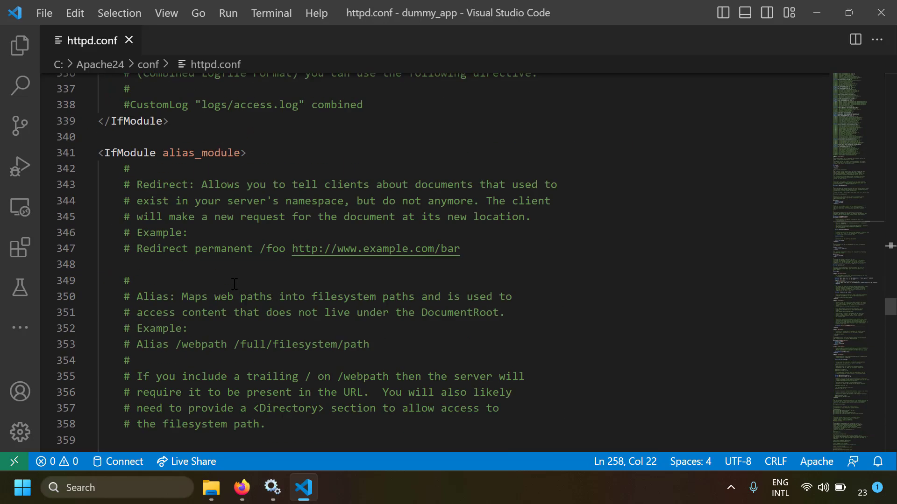
{"action": "scroll", "coordinate": [235, 284], "scroll_direction": "down", "scroll_amount": 16}
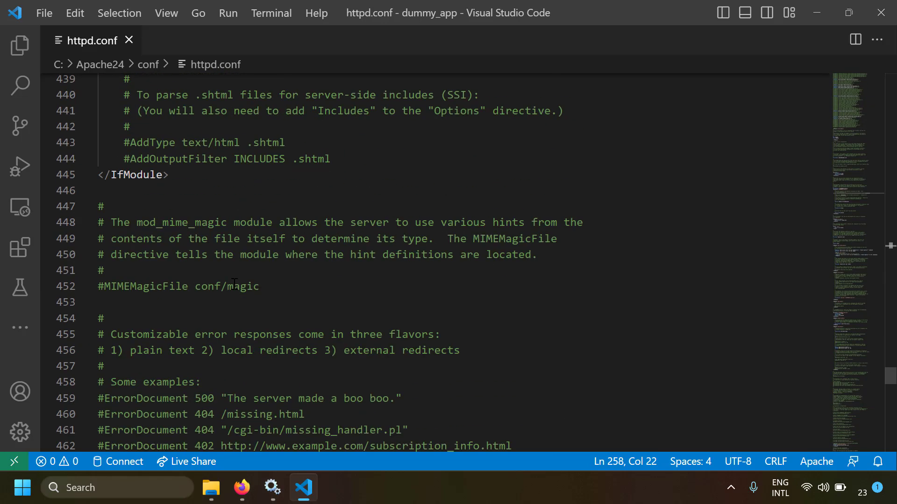
{"action": "scroll", "coordinate": [235, 284], "scroll_direction": "down", "scroll_amount": 20}
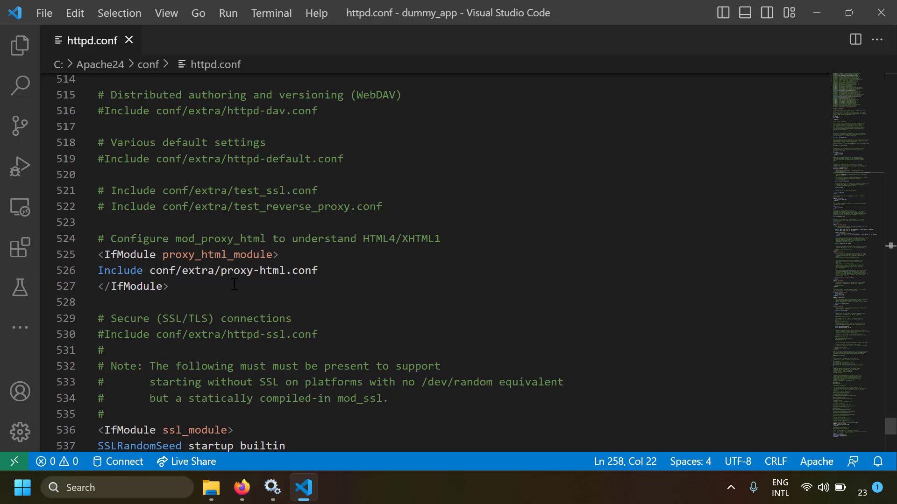
Step: Switch to File Explorer and create a file named test_vhosts.conf in Apache24's conf/extra folder
{"action": "key", "text": "alt+Tab"}
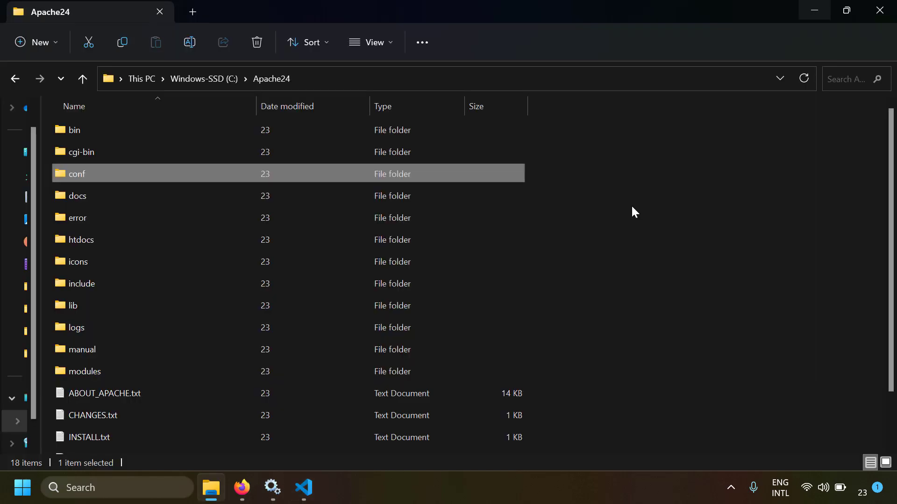
{"action": "double_click", "coordinate": [132, 179]}
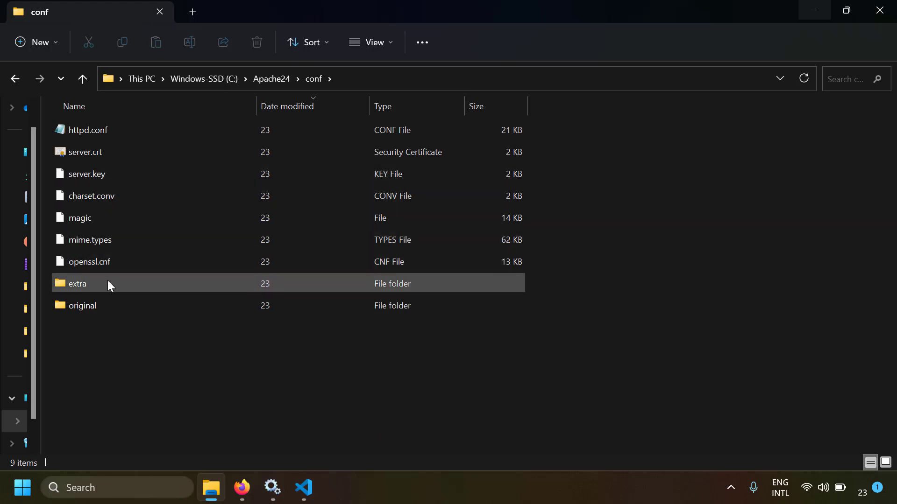
{"action": "double_click", "coordinate": [108, 283]}
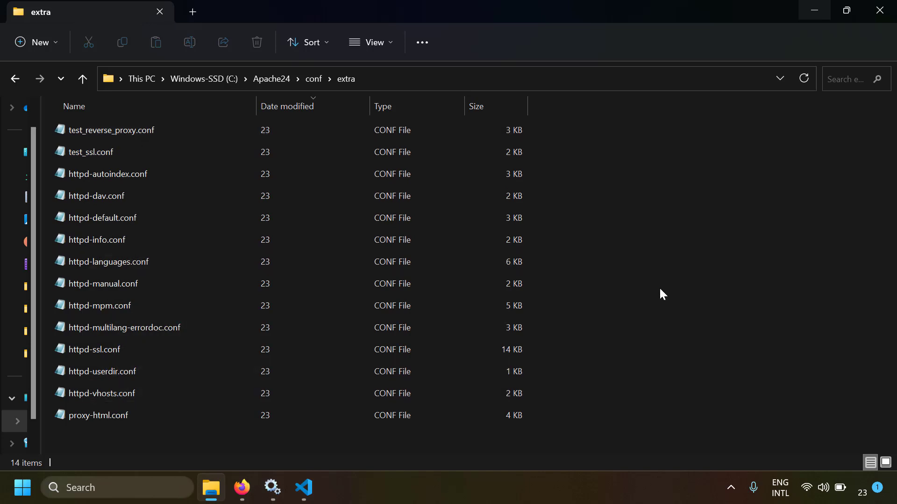
{"action": "right_click", "coordinate": [650, 237]}
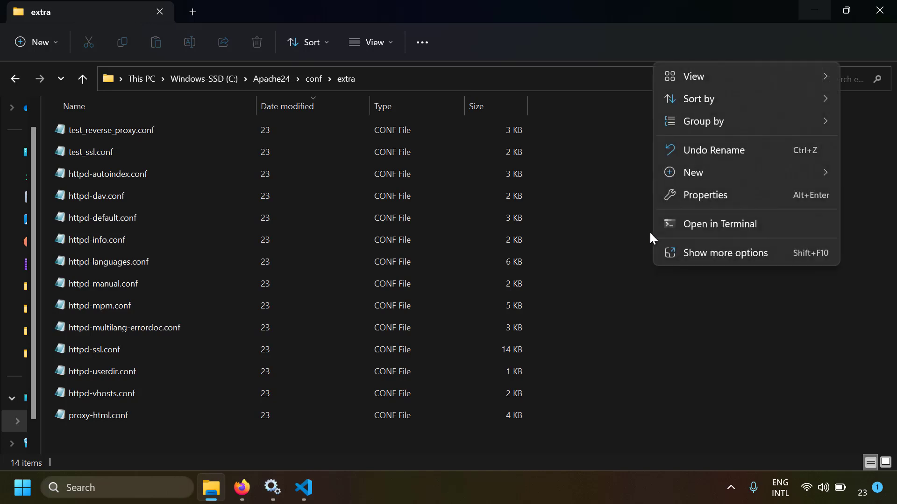
{"action": "left_click", "coordinate": [691, 172]}
{"action": "left_click", "coordinate": [532, 308]}
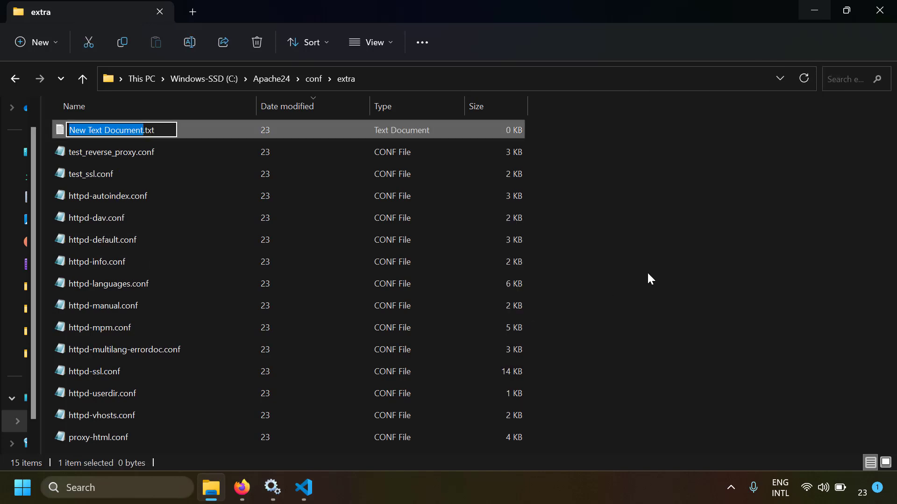
{"action": "key", "text": "ctrl+a"}
{"action": "type", "text": "test_"}
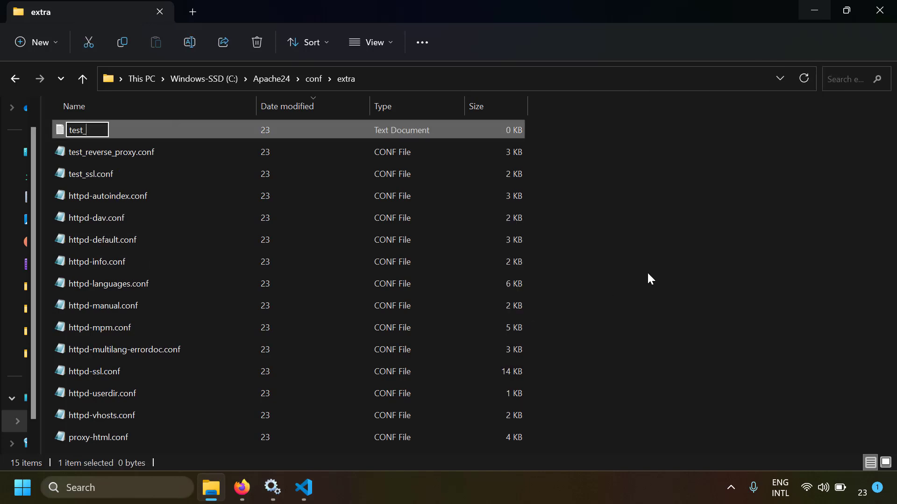
{"action": "type", "text": "vhosts.conf"}
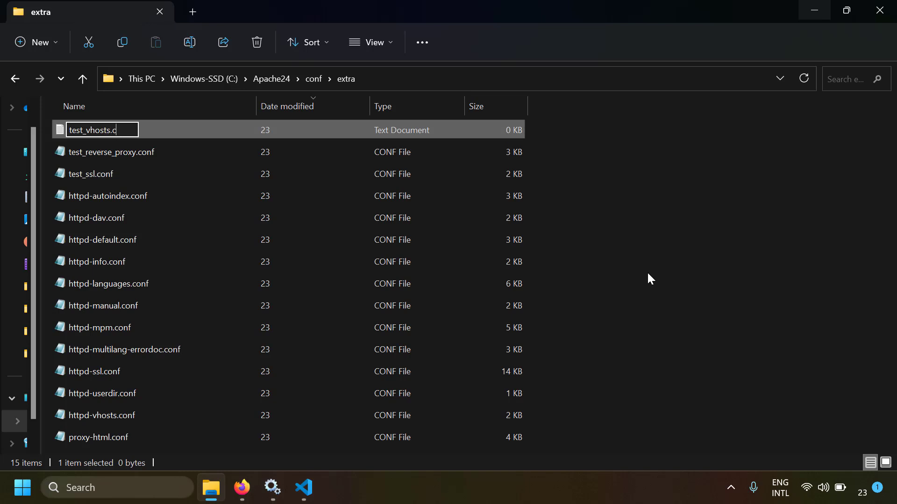
{"action": "key", "text": "Return"}
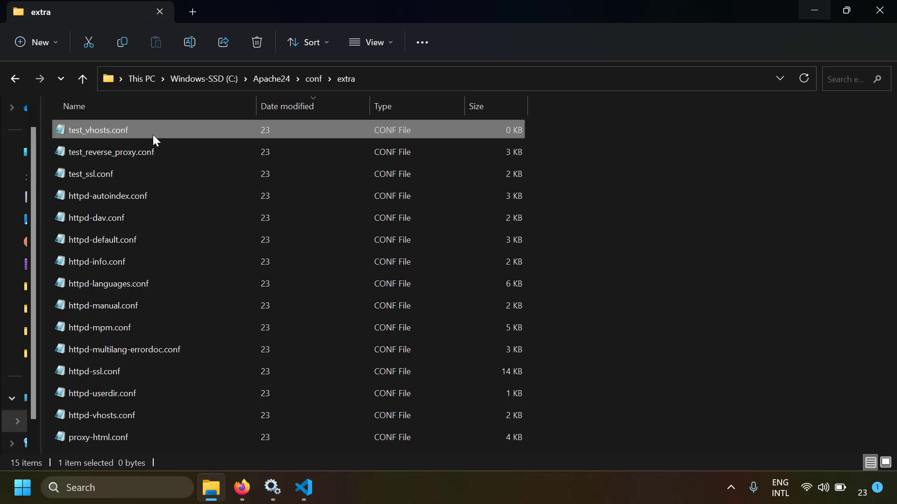
Step: Return to httpd.conf in Visual Studio Code, add "Include conf/extra/test_vhosts.conf" below the commented test_reverse_proxy.conf line, and save the file
{"action": "left_click", "coordinate": [303, 487]}
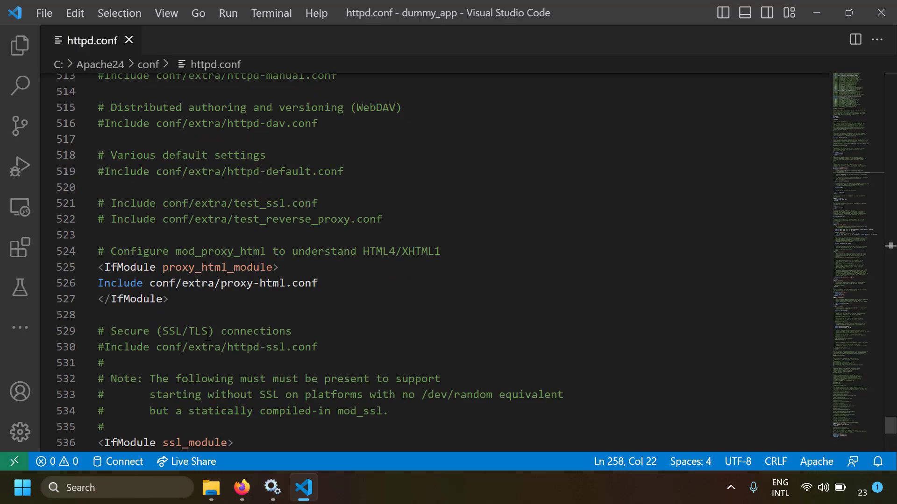
{"action": "left_click", "coordinate": [448, 219]}
{"action": "key", "text": "Return"}
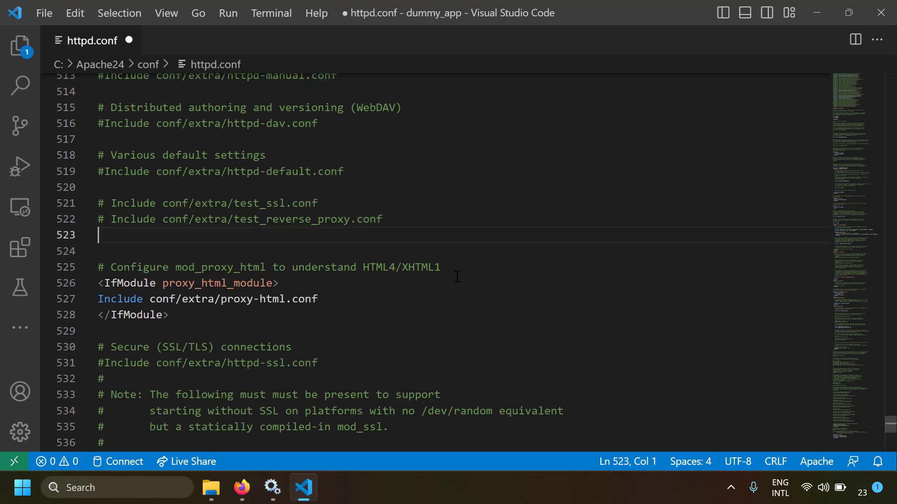
{"action": "type", "text": "Include conf"}
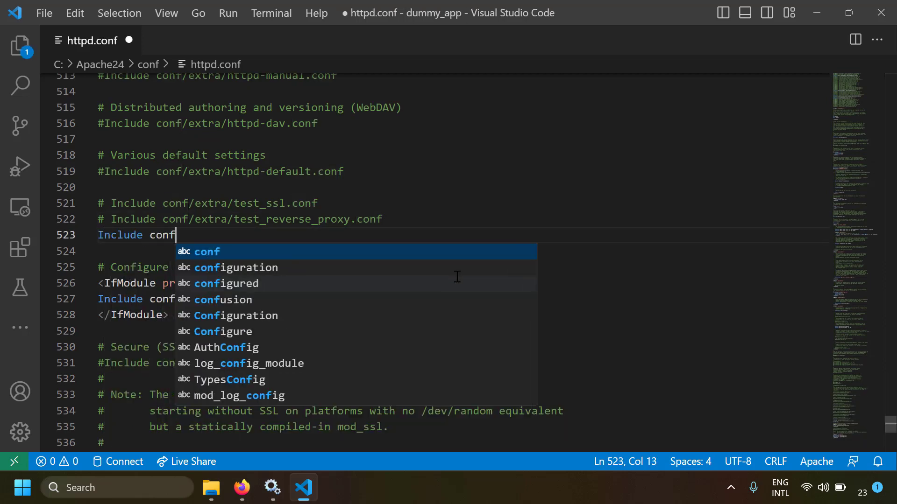
{"action": "type", "text": "/extra/"}
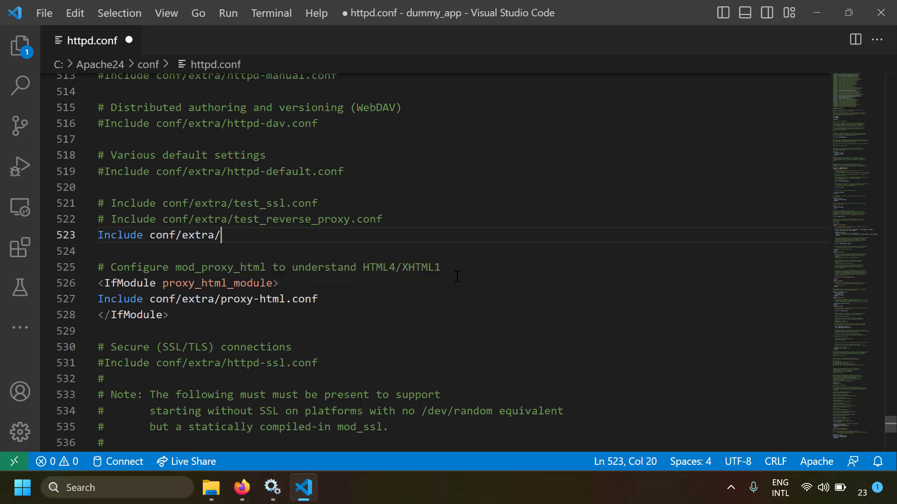
{"action": "type", "text": "test_v"}
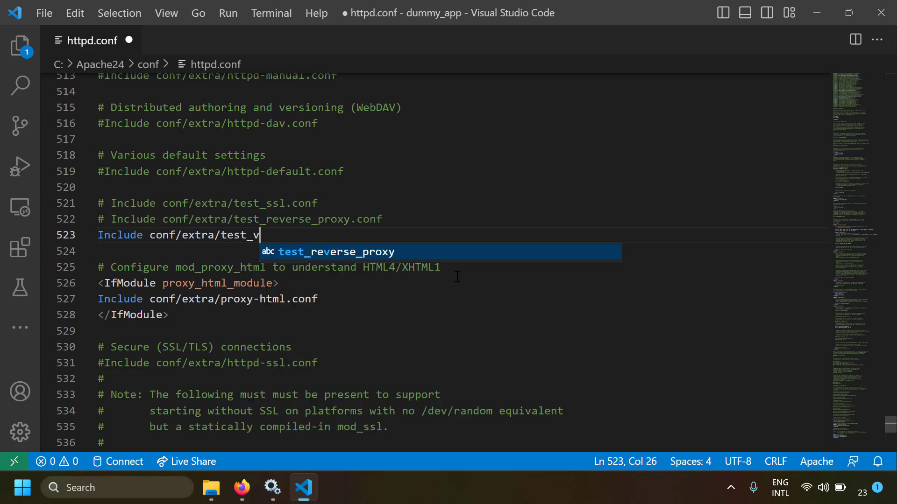
{"action": "type", "text": "hosts.conf"}
{"action": "key", "text": "ctrl+s"}
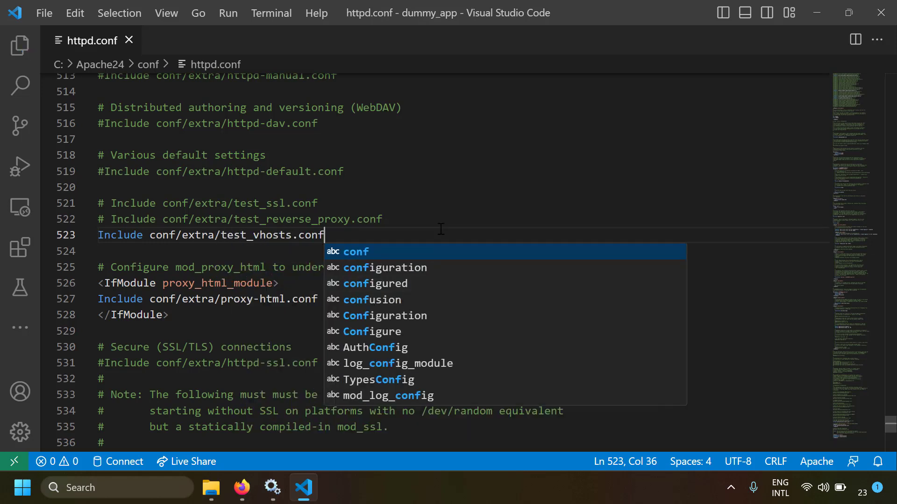
{"action": "key", "text": "Escape"}
{"action": "left_click", "coordinate": [266, 235]}
{"action": "left_click_drag", "start_coordinate": [169, 235], "coordinate": [320, 241]}
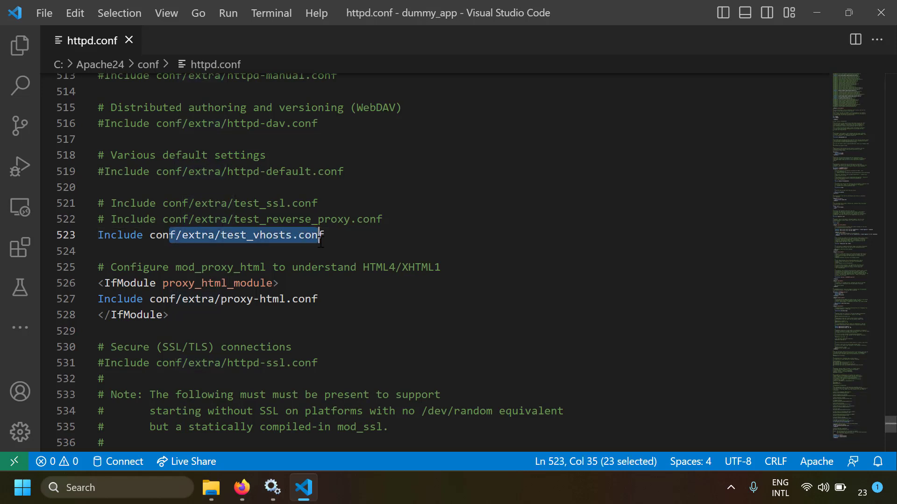
{"action": "left_click", "coordinate": [136, 236]}
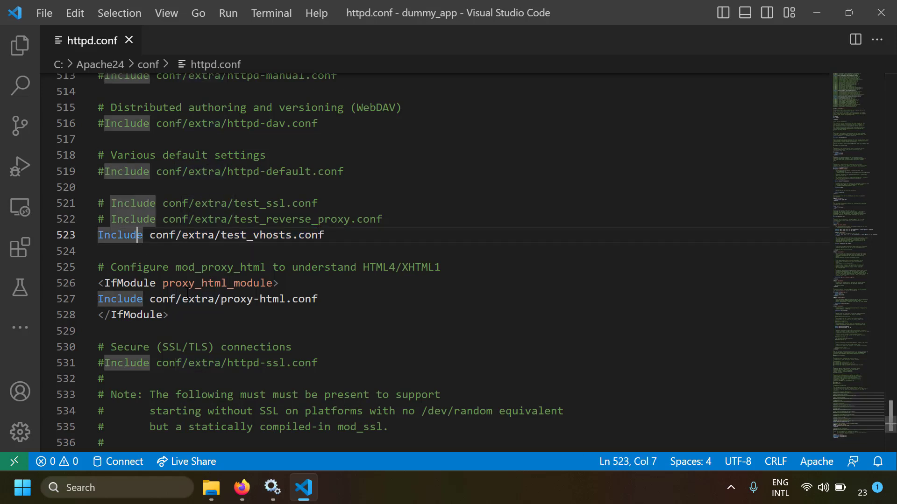
{"action": "left_click", "coordinate": [253, 283]}
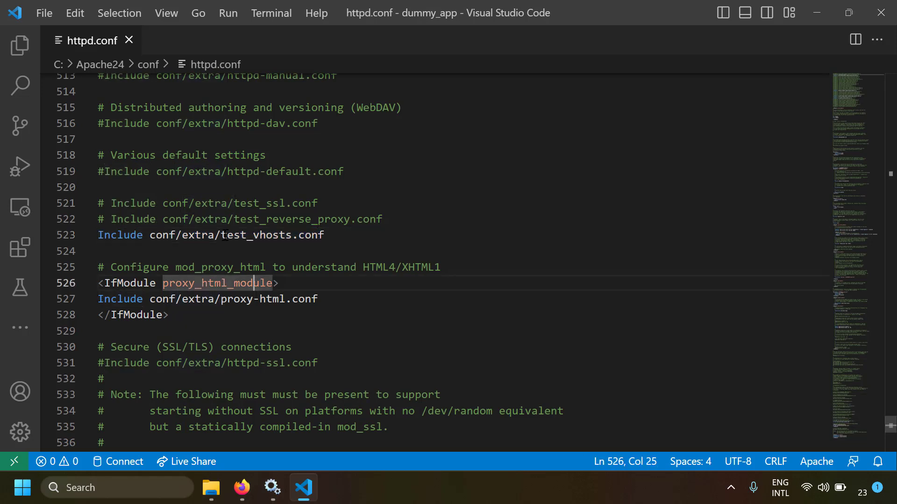
{"action": "left_click_drag", "start_coordinate": [225, 236], "coordinate": [324, 236]}
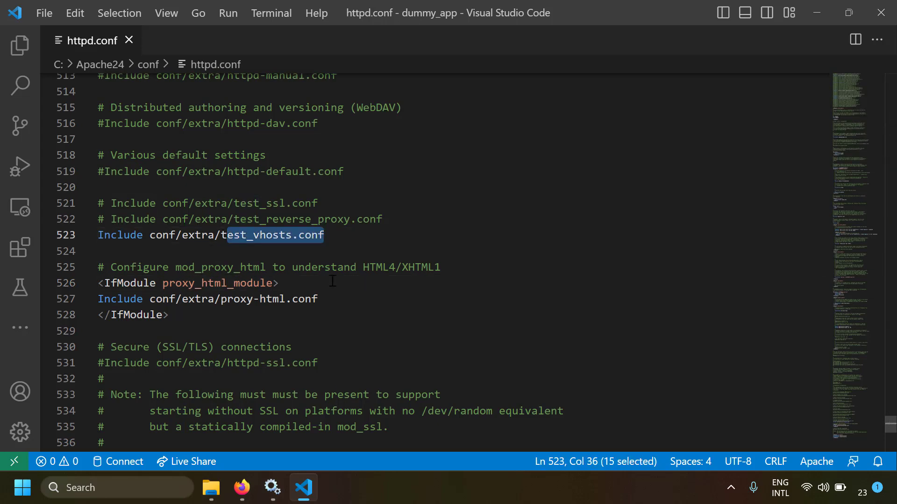
Step: Switch to File Explorer and open test_vhosts.conf in Visual Studio Code
{"action": "key", "text": "alt+Tab"}
{"action": "right_click", "coordinate": [124, 130]}
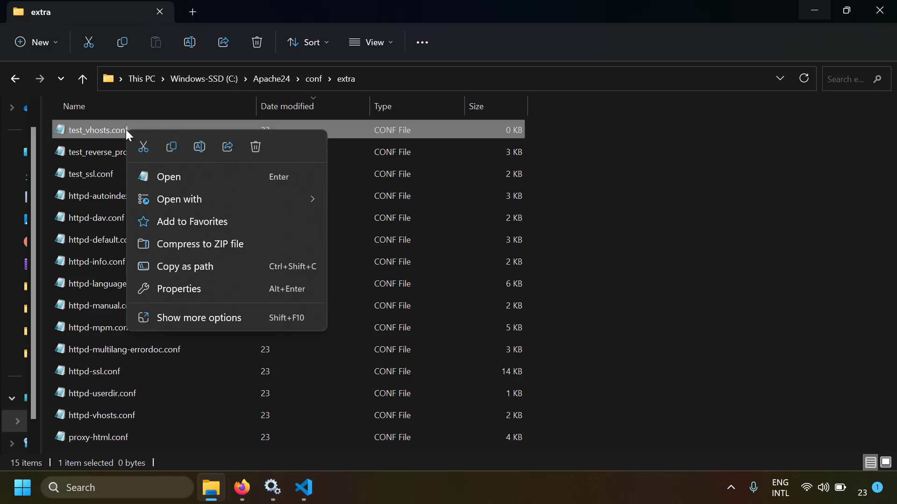
{"action": "mouse_move", "coordinate": [203, 199]}
{"action": "left_click", "coordinate": [350, 202]}
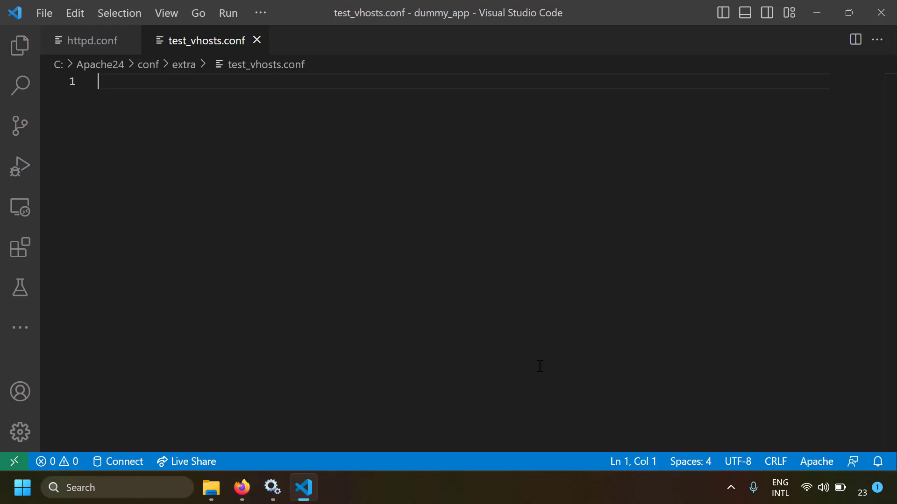
Step: Write an empty <VirtualHost *:81> block with its closing tag in test_vhosts.conf and save the file
{"action": "type", "text": "<vir"}
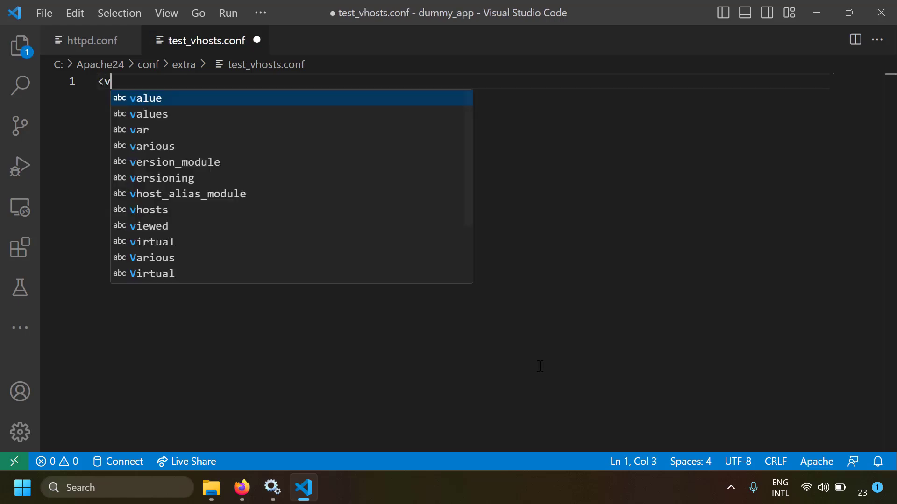
{"action": "key", "text": "Down"}
{"action": "key", "text": "Down"}
{"action": "key", "text": "Return"}
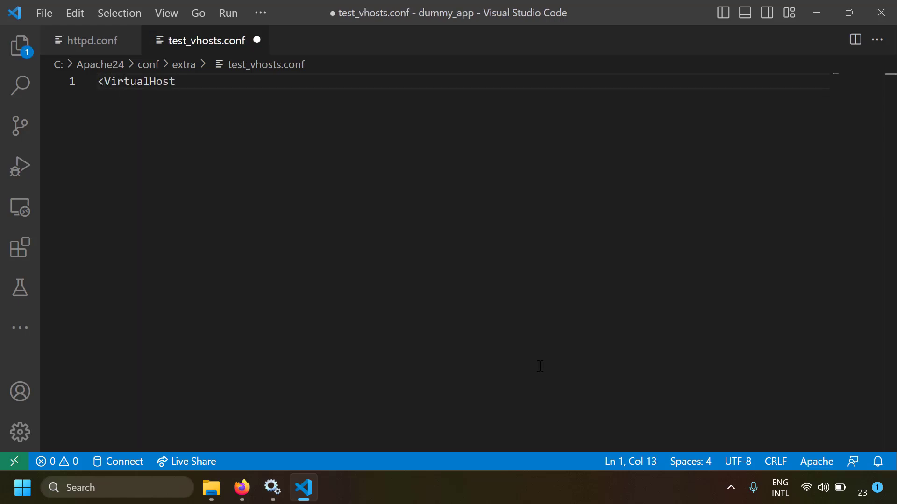
{"action": "type", "text": "*:81>"}
{"action": "key", "text": "Return"}
{"action": "key", "text": "Return"}
{"action": "type", "text": "</"}
{"action": "key", "text": "Return"}
{"action": "key", "text": "Up"}
{"action": "key", "text": "ctrl+s"}
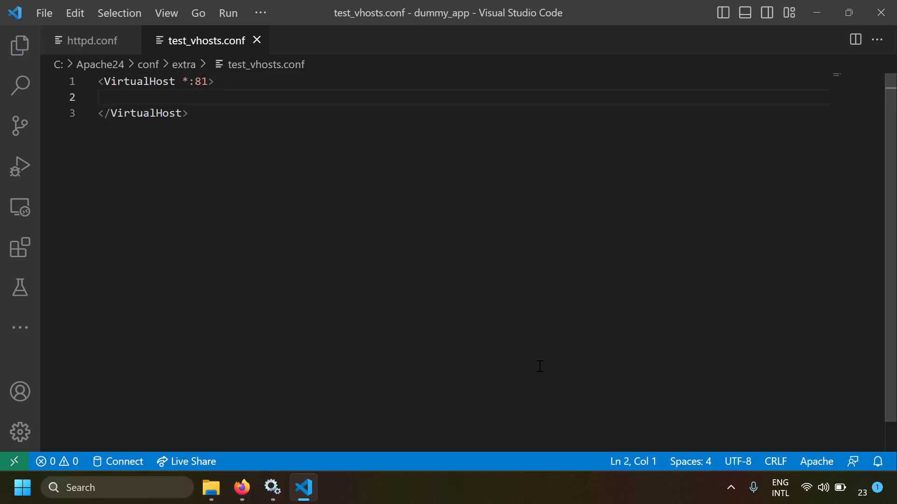
Step: Add "Listen 81" above the VirtualHost block, save, and indent the empty line inside the block
{"action": "key", "text": "Tab"}
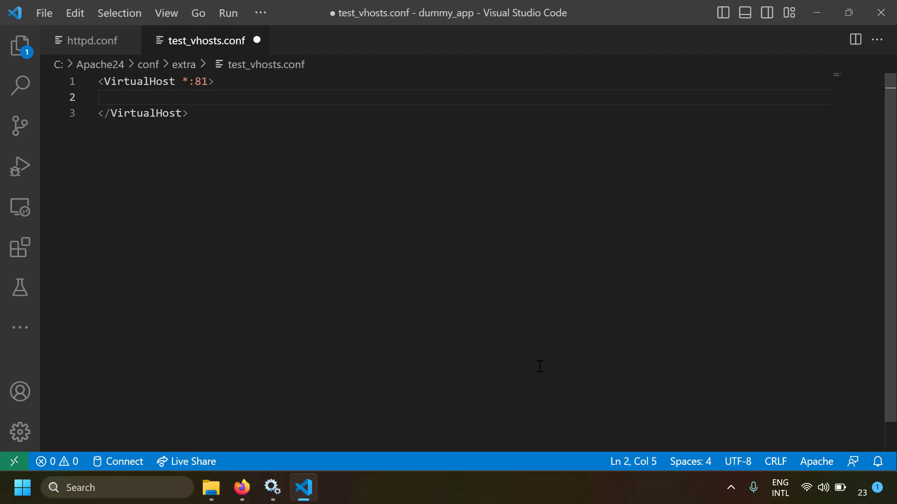
{"action": "key", "text": "Up"}
{"action": "key", "text": "Home"}
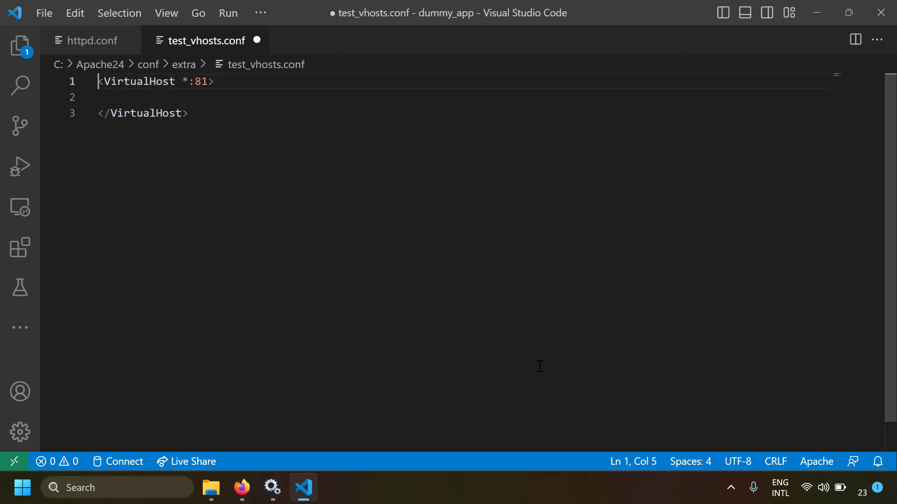
{"action": "key", "text": "Return"}
{"action": "type", "text": "Lis"}
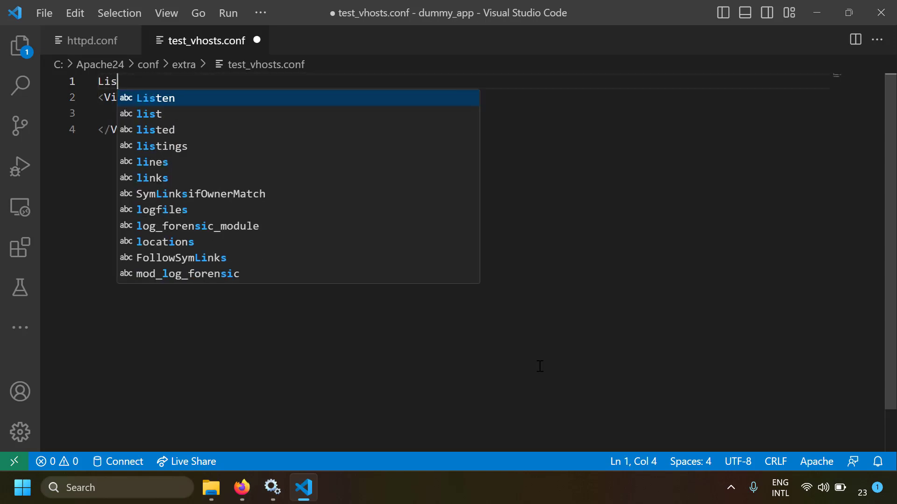
{"action": "type", "text": "ten 81"}
{"action": "key", "text": "ctrl+s"}
{"action": "key", "text": "Down"}
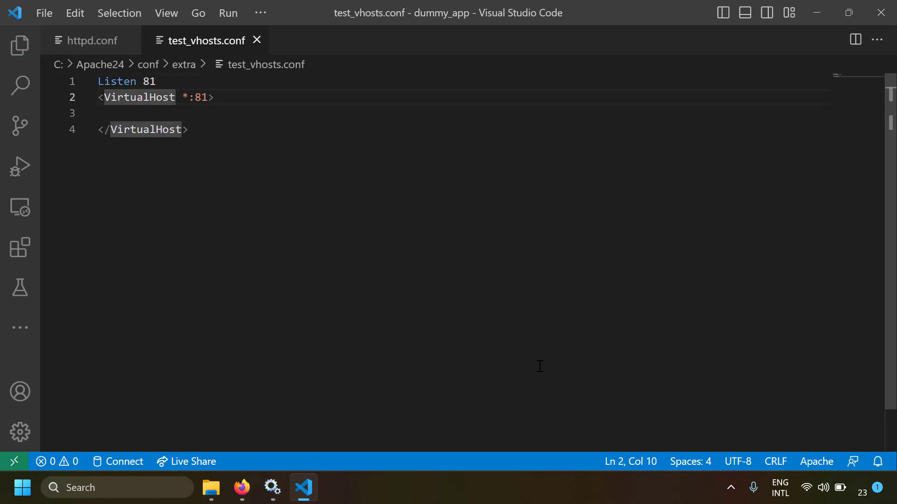
{"action": "key", "text": "Down"}
{"action": "key", "text": "Tab"}
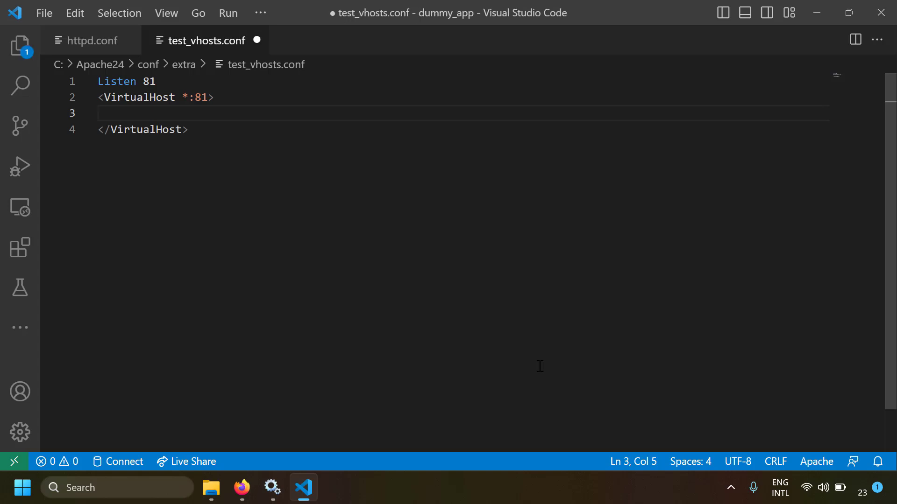
Step: Check the path of the dummy1 folder inside Apache24's docs folder in File Explorer, and return to test_vhosts.conf in Visual Studio Code
{"action": "key", "text": "alt+Tab"}
{"action": "left_click", "coordinate": [278, 78]}
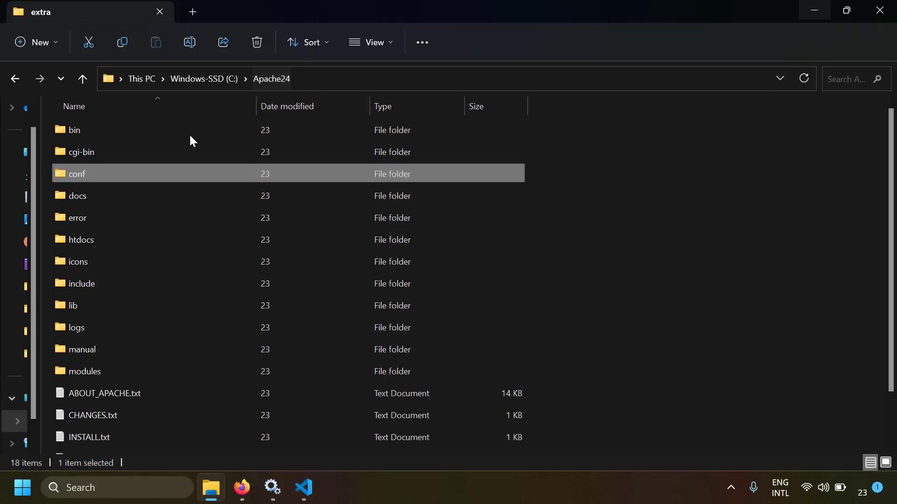
{"action": "double_click", "coordinate": [84, 192]}
{"action": "double_click", "coordinate": [96, 132]}
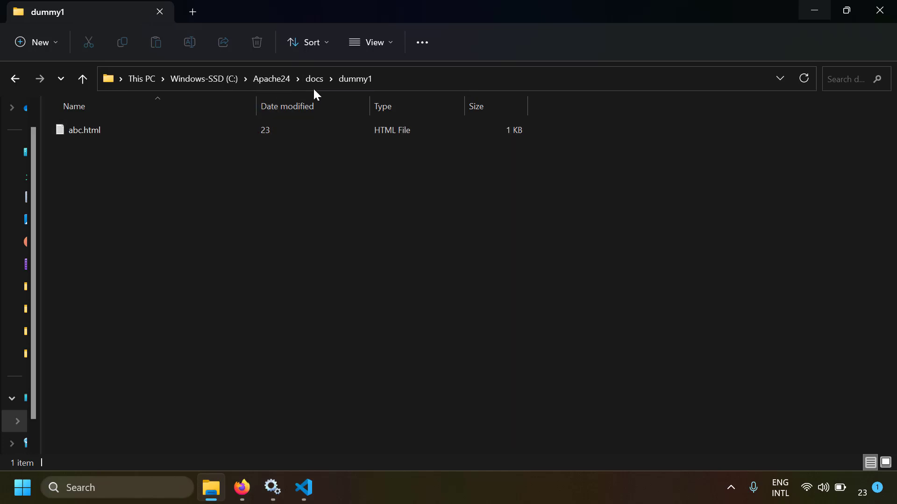
{"action": "left_click", "coordinate": [304, 488]}
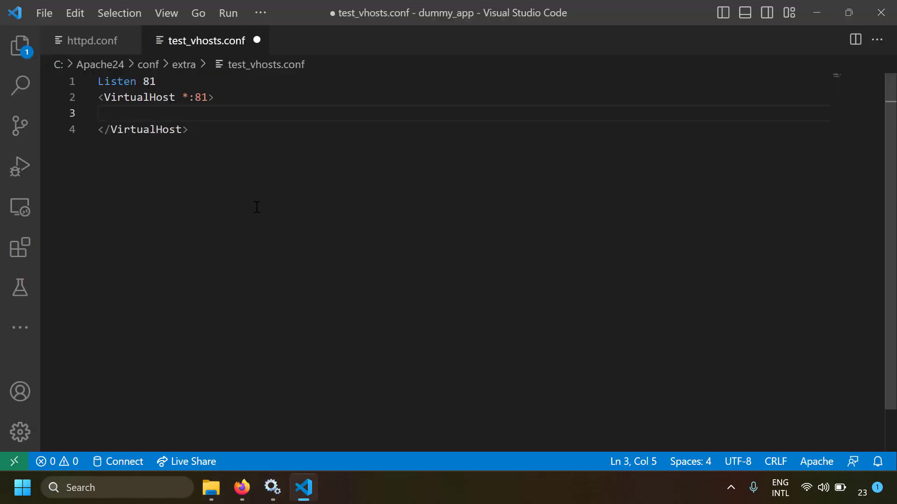
Step: Set the port 81 virtual host's DocumentRoot to "${SRVROOT}/docs/dummy1"
{"action": "type", "text": "Doc"}
{"action": "key", "text": "Tab"}
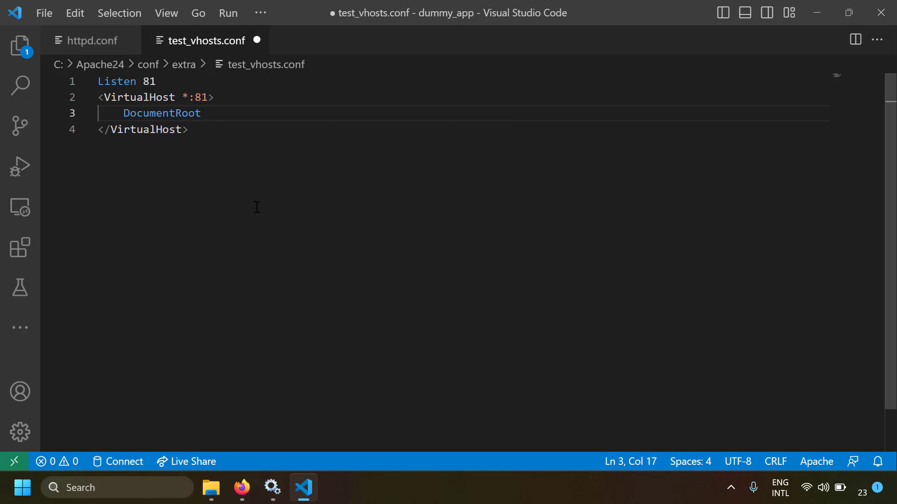
{"action": "type", "text": "\"\""}
{"action": "key", "text": "Left"}
{"action": "type", "text": "${}"}
{"action": "key", "text": "Left"}
{"action": "type", "text": "SRVROOT}/docs/"}
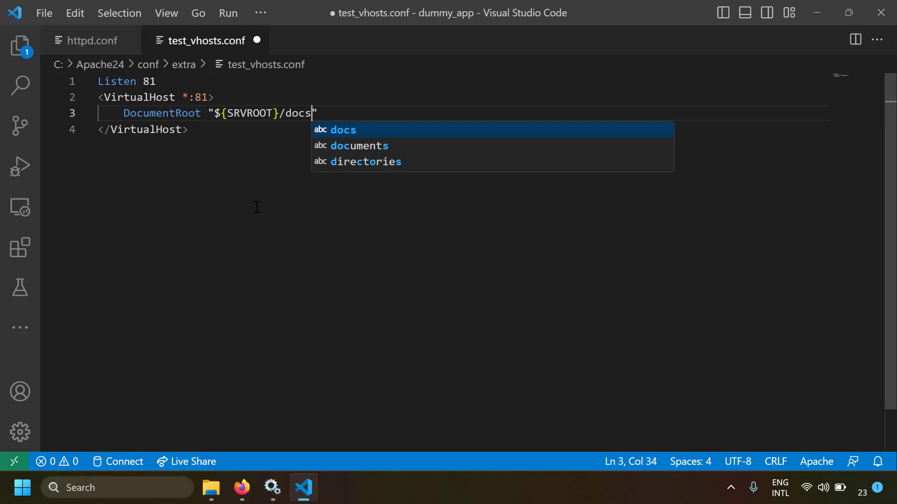
{"action": "type", "text": "dummy1"}
{"action": "key", "text": "End"}
Step: Add "Options Indexes" below the DocumentRoot line in the port 81 virtual host and save the file
{"action": "key", "text": "Return"}
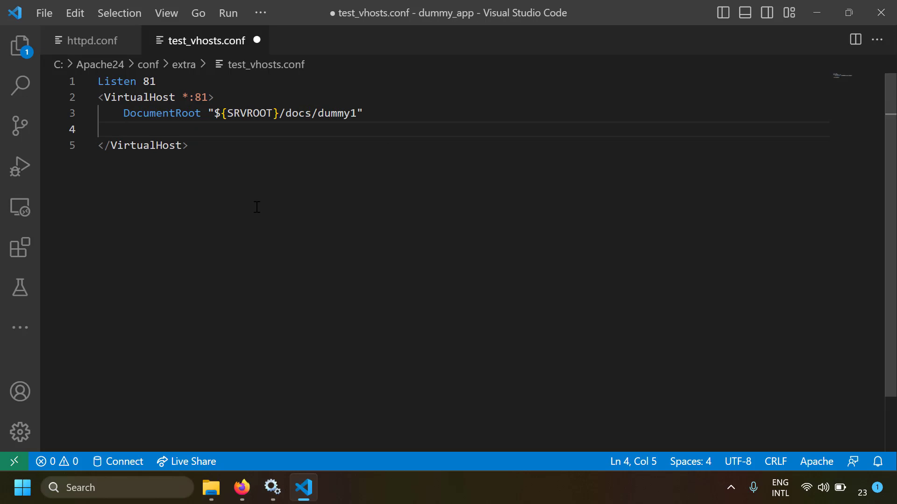
{"action": "type", "text": "Otopn"}
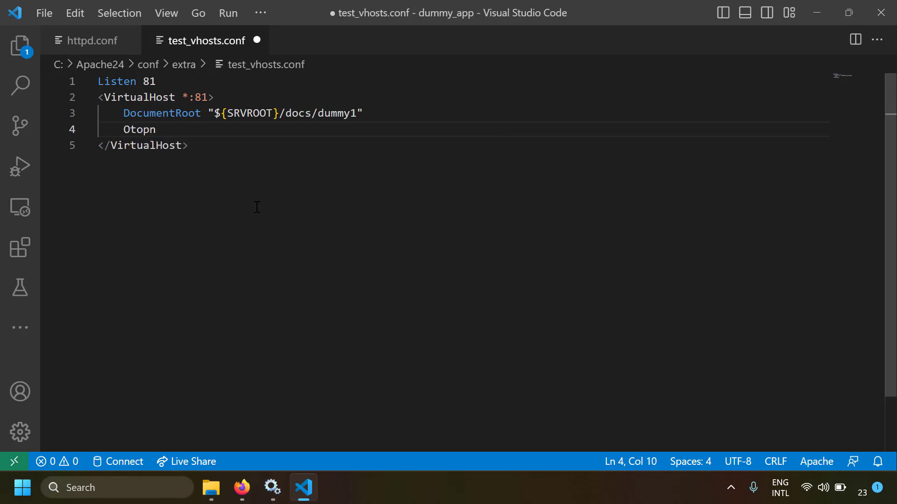
{"action": "key", "text": "BackSpace"}
{"action": "key", "text": "BackSpace"}
{"action": "key", "text": "BackSpace"}
{"action": "key", "text": "BackSpace"}
{"action": "type", "text": "pti"}
{"action": "key", "text": "Return"}
{"action": "type", "text": "Indexes"}
{"action": "key", "text": "ctrl+s"}
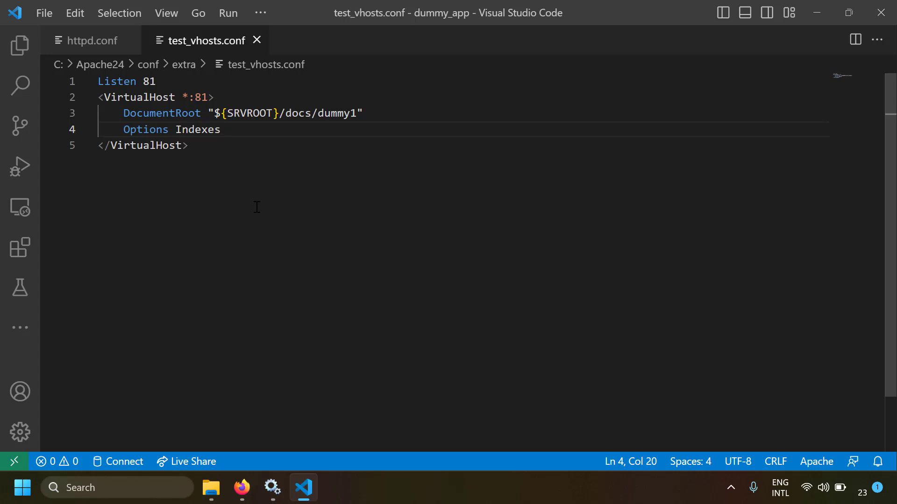
Step: Add ErrorLog "logs/vhost1.log" below the Options line in the port 81 virtual host and save the file
{"action": "key", "text": "Return"}
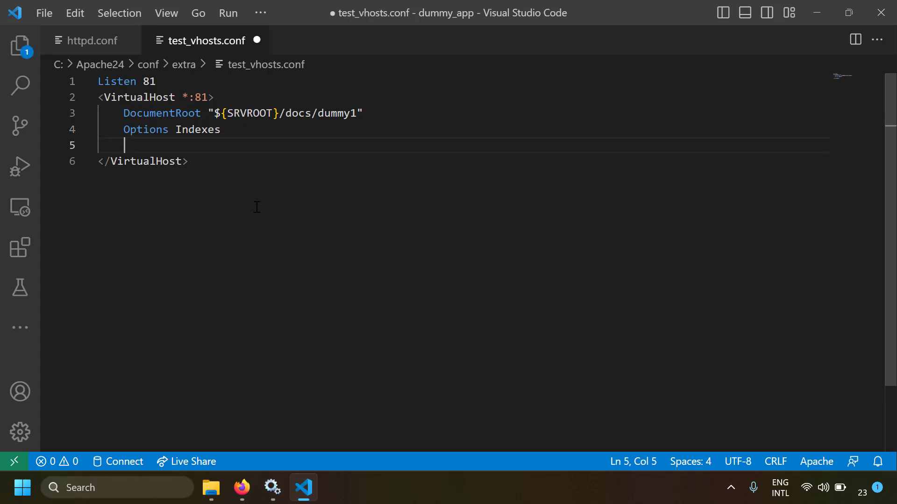
{"action": "type", "text": "errorl"}
{"action": "key", "text": "Return"}
{"action": "type", "text": "\""}
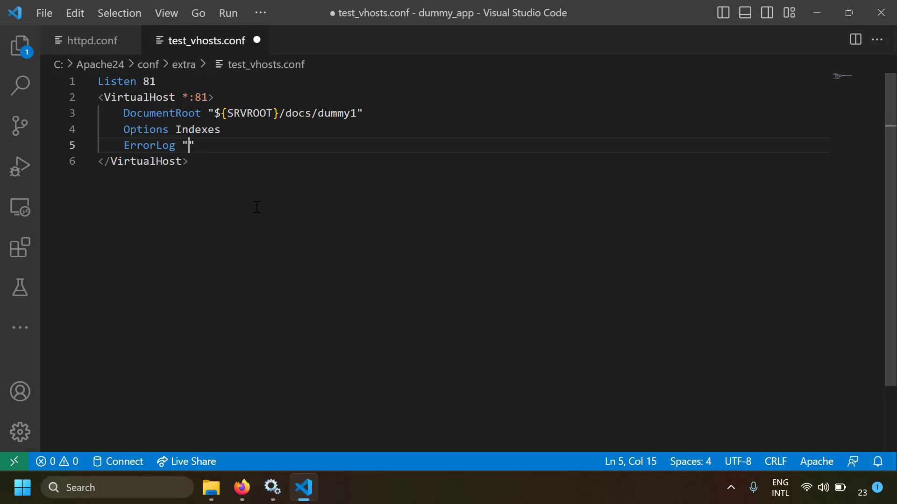
{"action": "type", "text": "logs/"}
{"action": "type", "text": "vhost1.log"}
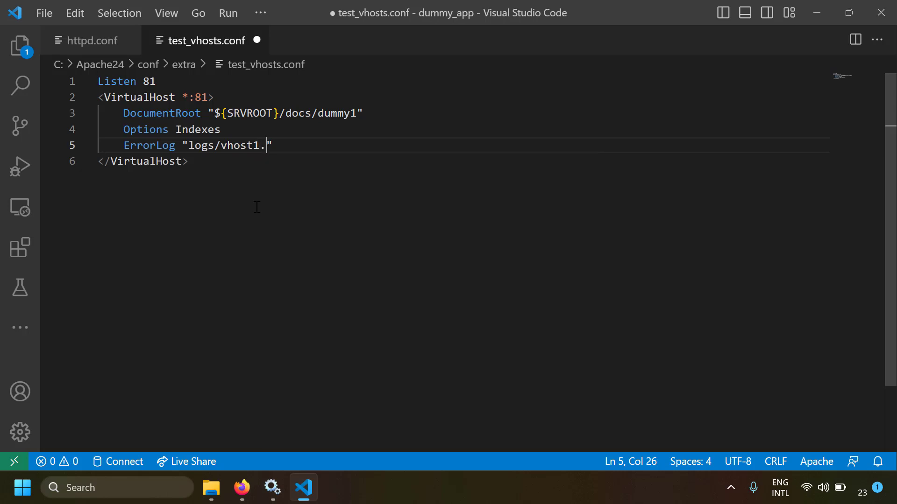
{"action": "left_click", "coordinate": [186, 174]}
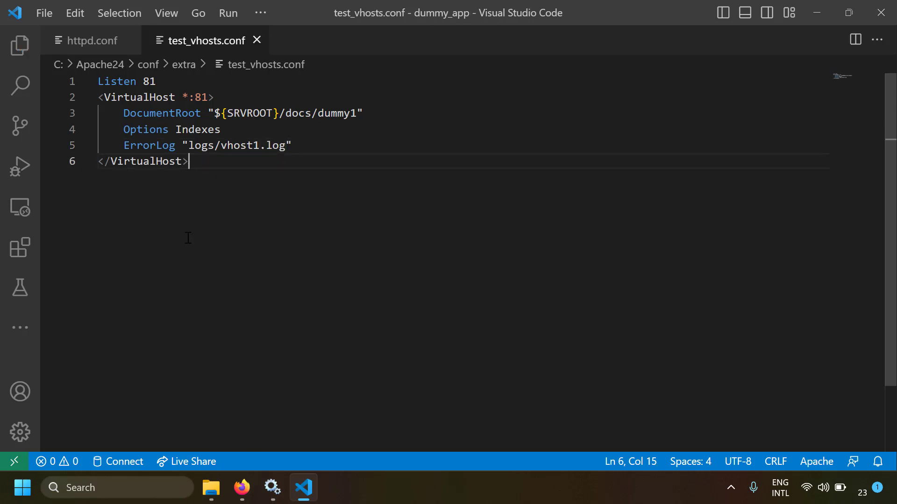
Step: Check the logs folder inside Apache24 in File Explorer, and return to test_vhosts.conf in Visual Studio Code
{"action": "double_click", "coordinate": [224, 142]}
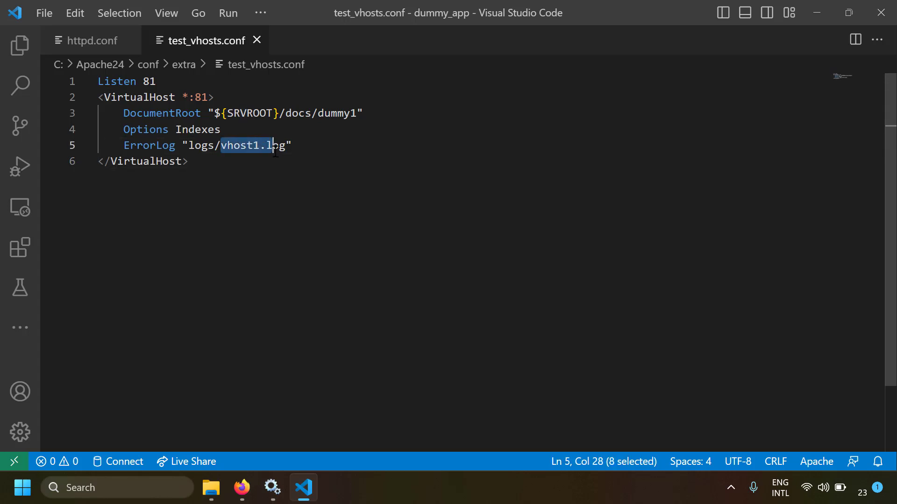
{"action": "left_click", "coordinate": [208, 145]}
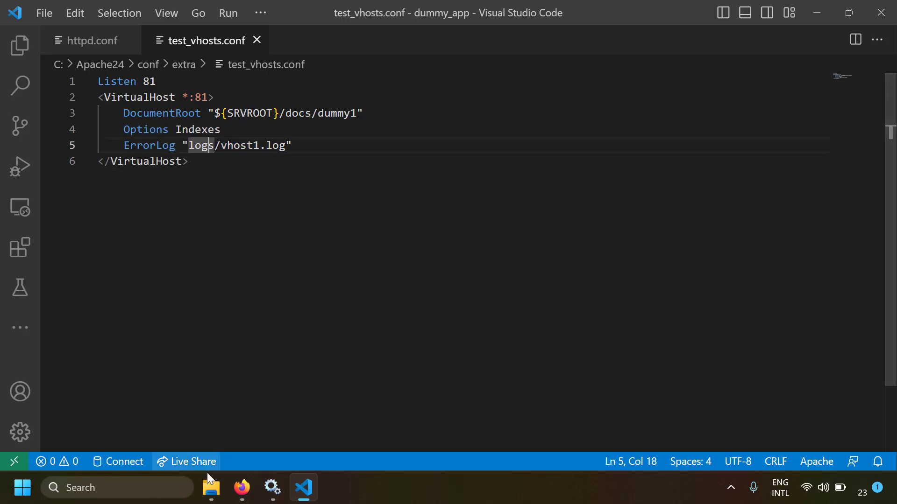
{"action": "left_click", "coordinate": [211, 486]}
{"action": "left_click", "coordinate": [276, 79]}
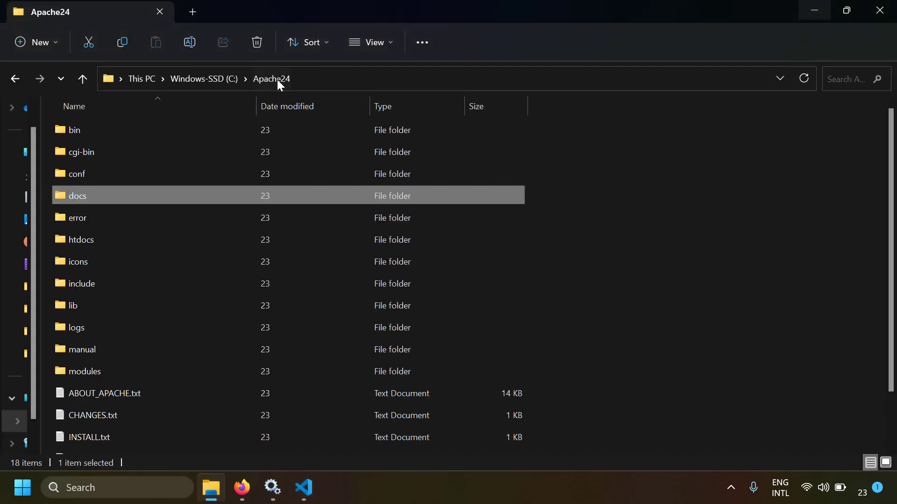
{"action": "double_click", "coordinate": [95, 319]}
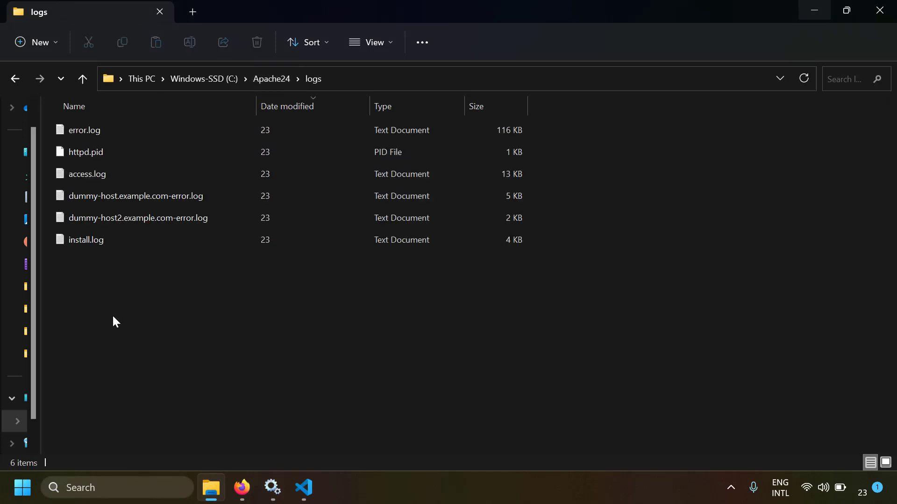
{"action": "key", "text": "alt+Tab"}
Step: Change the ErrorLog path of the port 81 virtual host to "logs/vhost1-err.log" and save the file
{"action": "key", "text": "Right"}
{"action": "key", "text": "Right"}
{"action": "key", "text": "Right"}
{"action": "key", "text": "Right"}
{"action": "key", "text": "Right"}
{"action": "key", "text": "Right"}
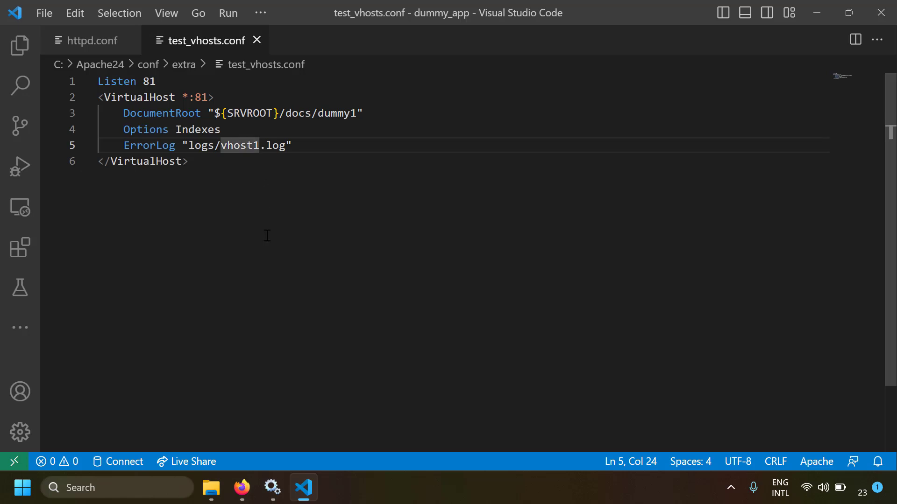
{"action": "key", "text": "Right"}
{"action": "key", "text": "Right"}
{"action": "type", "text": "-err"}
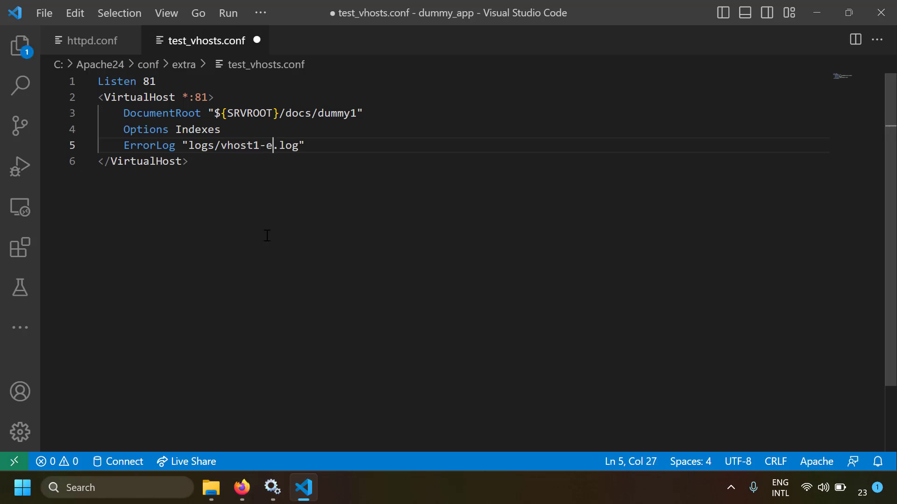
{"action": "key", "text": "ctrl+s"}
{"action": "left_click", "coordinate": [161, 148]}
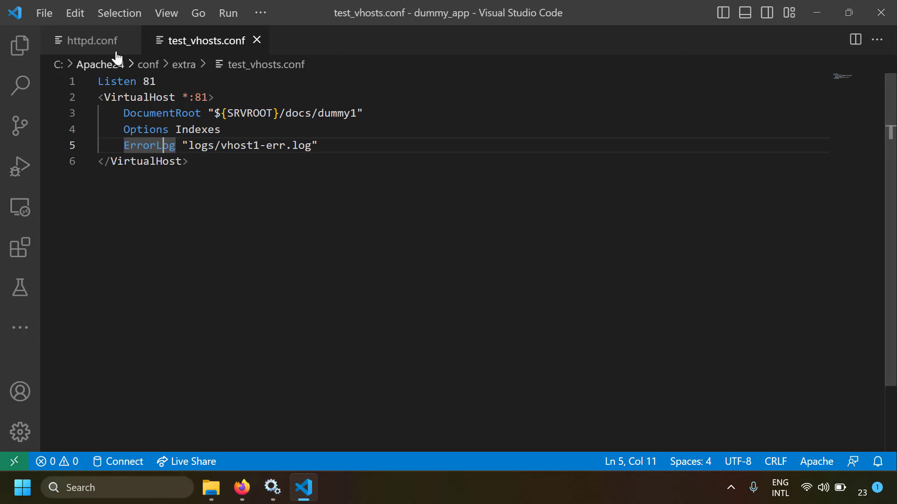
Step: Examine the access rules in the <Directory /> block of httpd.conf, and return to test_vhosts.conf
{"action": "left_click", "coordinate": [107, 41]}
{"action": "scroll", "coordinate": [353, 275], "scroll_direction": "up", "scroll_amount": 15}
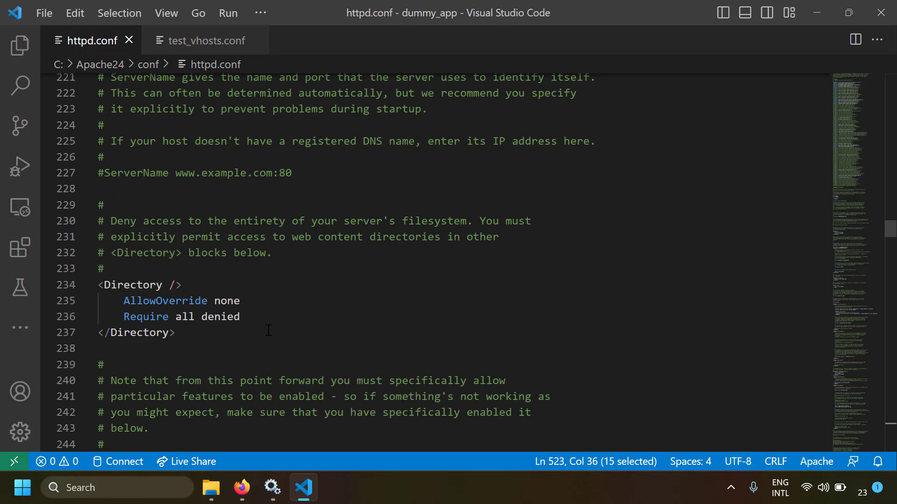
{"action": "left_click_drag", "start_coordinate": [177, 333], "coordinate": [69, 286]}
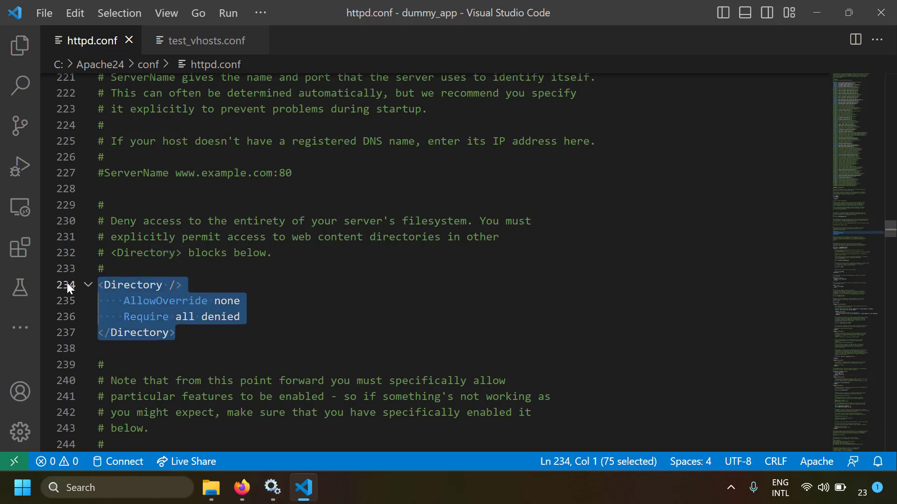
{"action": "left_click", "coordinate": [191, 51]}
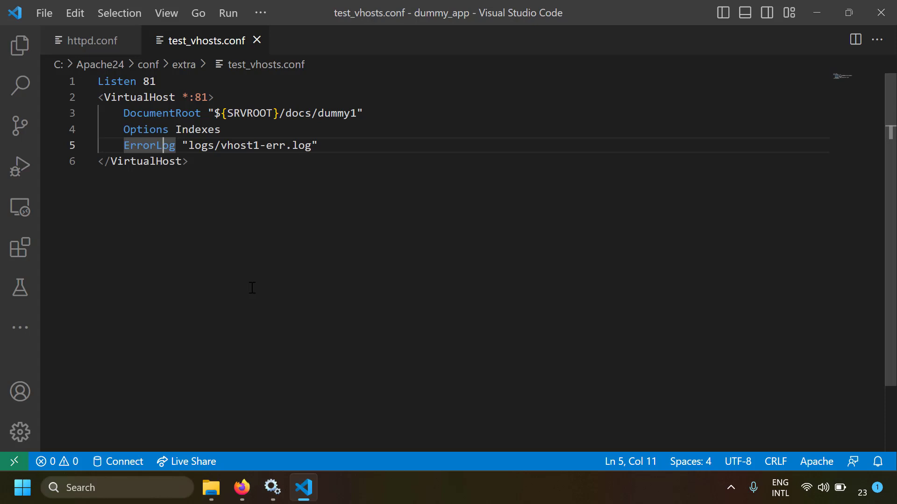
Step: Start a <Directory tag on a new line between "Listen 81" and the VirtualHost block
{"action": "key", "text": "Up"}
{"action": "key", "text": "Up"}
{"action": "key", "text": "Up"}
{"action": "key", "text": "Up"}
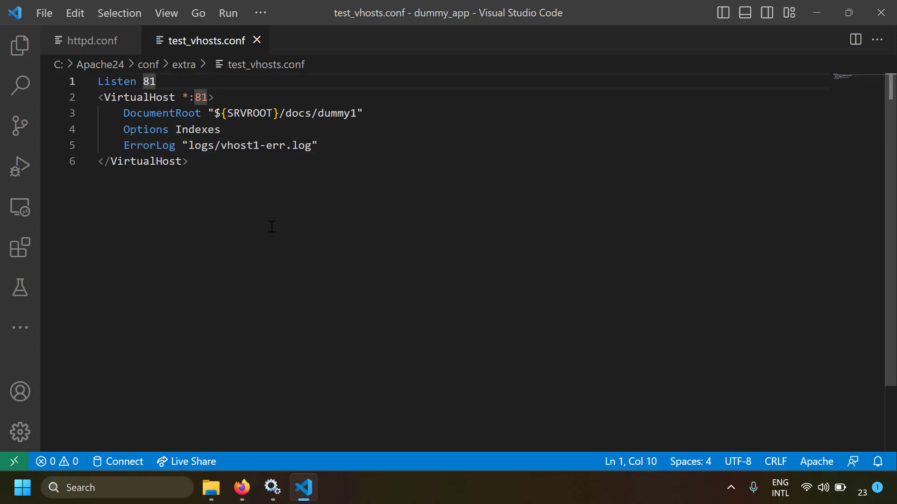
{"action": "key", "text": "Return"}
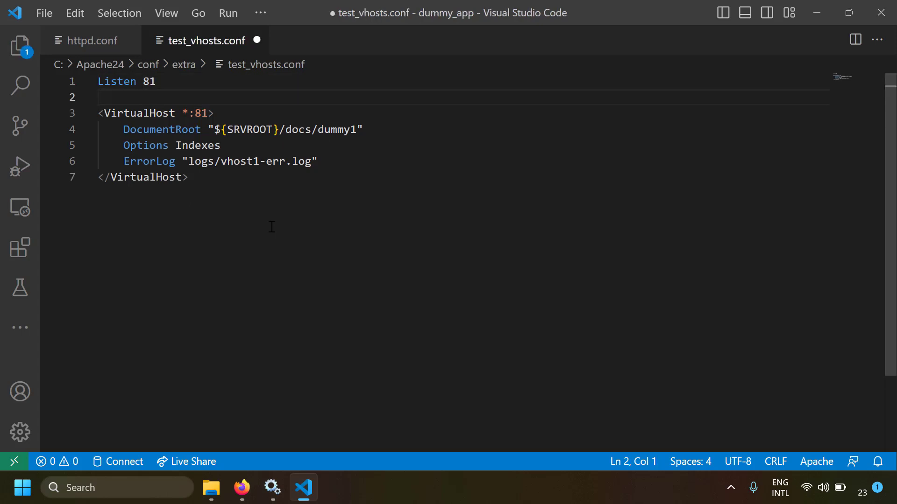
{"action": "type", "text": "<direc"}
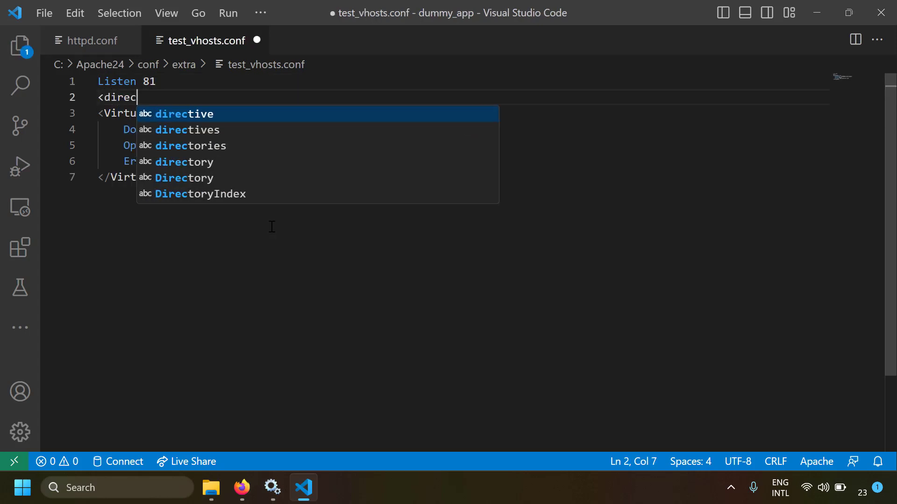
{"action": "key", "text": "Down"}
{"action": "key", "text": "Down"}
{"action": "key", "text": "Down"}
{"action": "key", "text": "Down"}
{"action": "key", "text": "Return"}
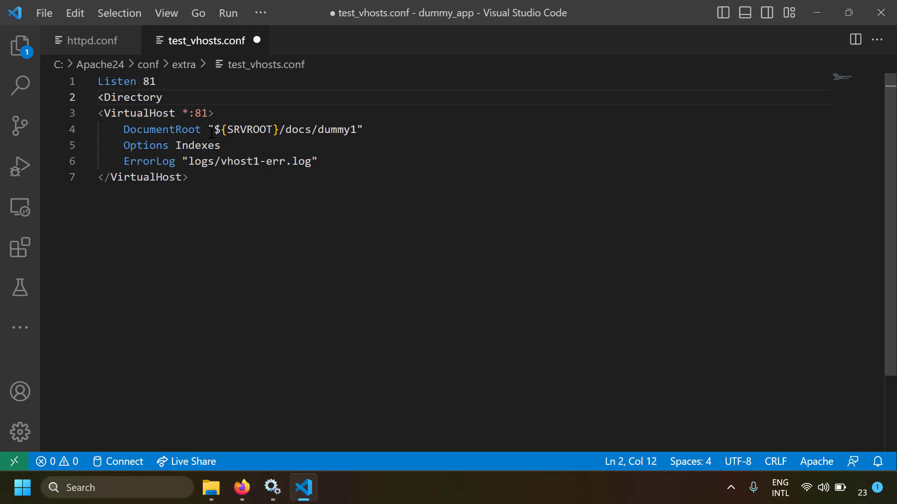
Step: Complete the opening Directory tag with the path "${SRVROOT}/docs/dummy1" copied from the DocumentRoot line
{"action": "left_click_drag", "start_coordinate": [210, 130], "coordinate": [365, 129]}
{"action": "key", "text": "ctrl+c"}
{"action": "key", "text": "Up"}
{"action": "key", "text": "Up"}
{"action": "key", "text": "ctrl+v"}
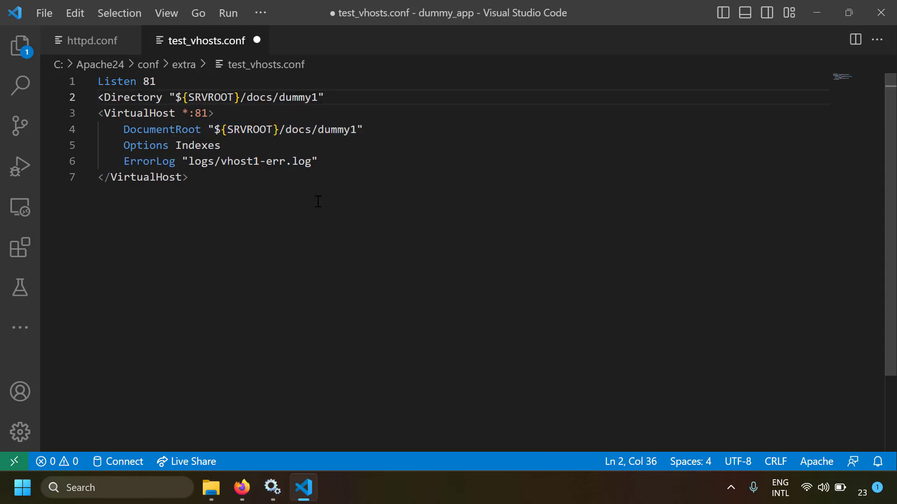
{"action": "type", "text": ">"}
Step: Close the Directory block with "Require all granted" indented inside it, set it off with blank lines, and save the file
{"action": "key", "text": "Return"}
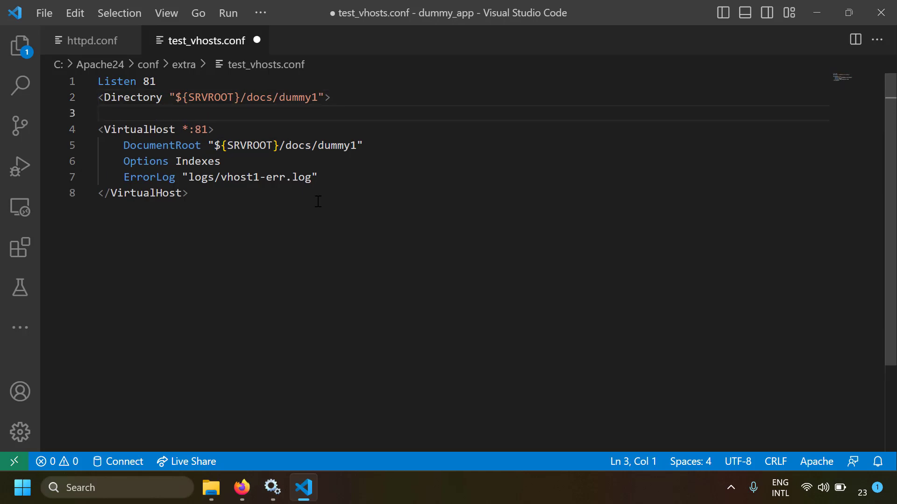
{"action": "type", "text": "</Directory>"}
{"action": "key", "text": "Up"}
{"action": "key", "text": "End"}
{"action": "key", "text": "Return"}
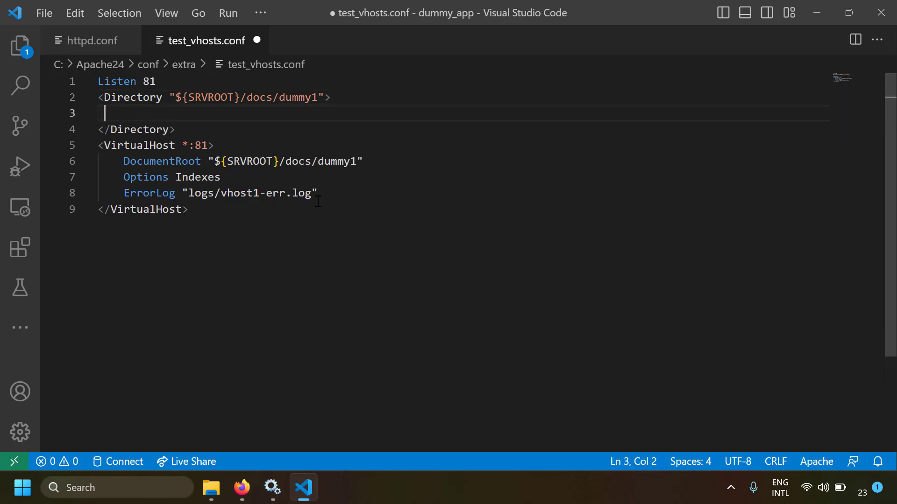
{"action": "type", "text": "Require all granted"}
{"action": "key", "text": "ctrl+s"}
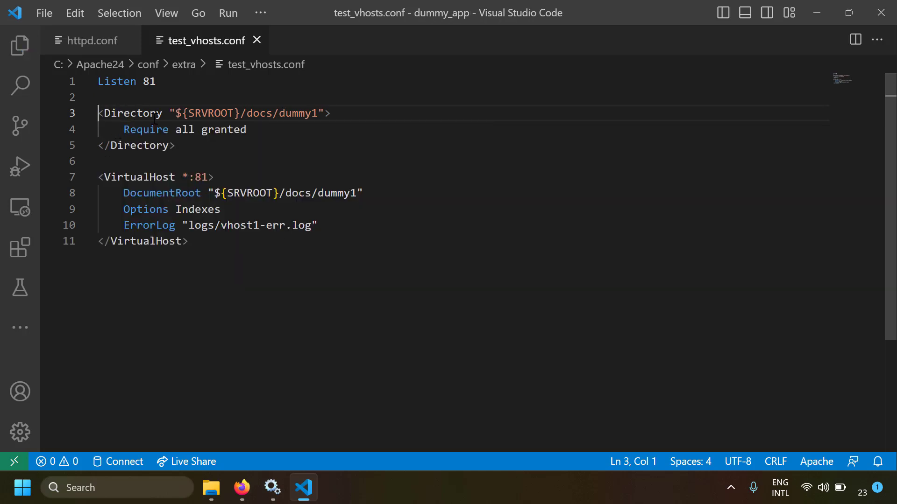
Step: Review the Listen line, the Directory block for dummy1 and each directive of the port 81 virtual host in test_vhosts.conf
{"action": "left_click_drag", "start_coordinate": [174, 113], "coordinate": [320, 113]}
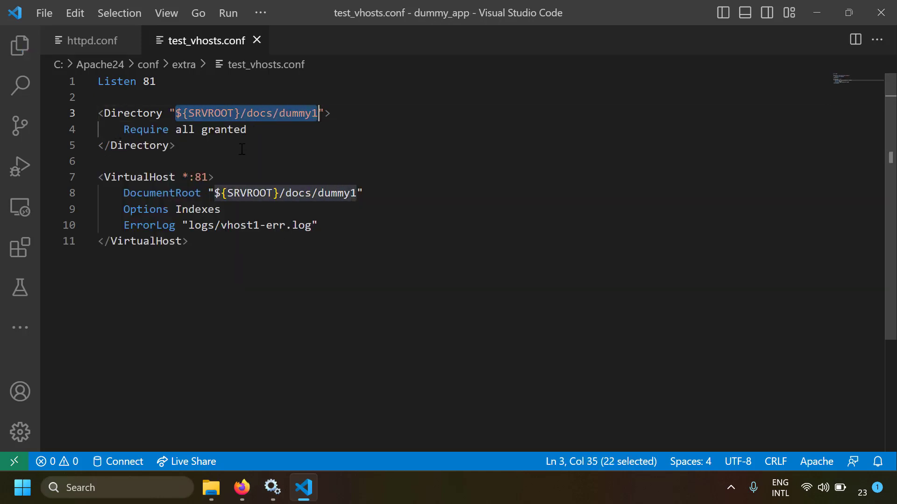
{"action": "left_click", "coordinate": [254, 133]}
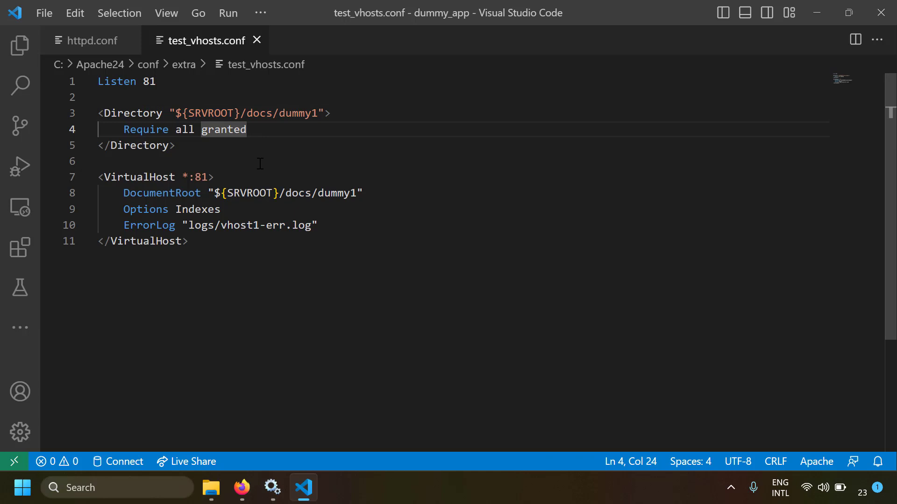
{"action": "left_click", "coordinate": [260, 164]}
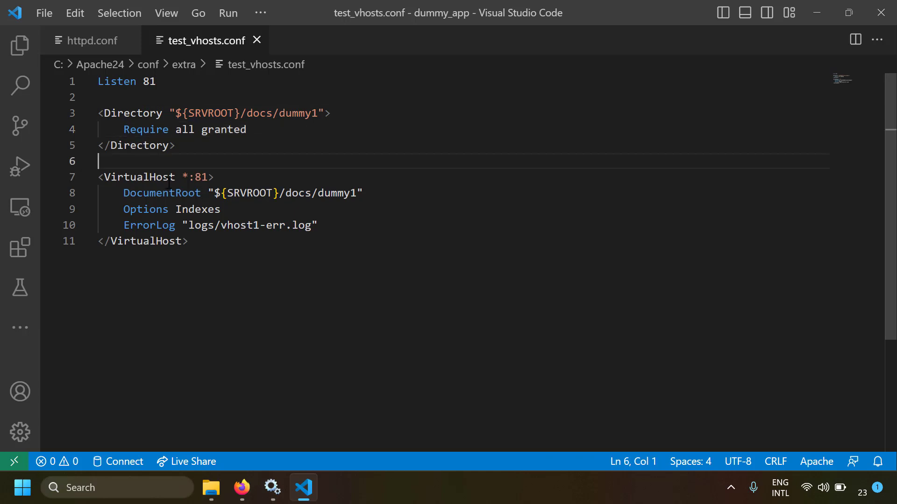
{"action": "left_click", "coordinate": [180, 80]}
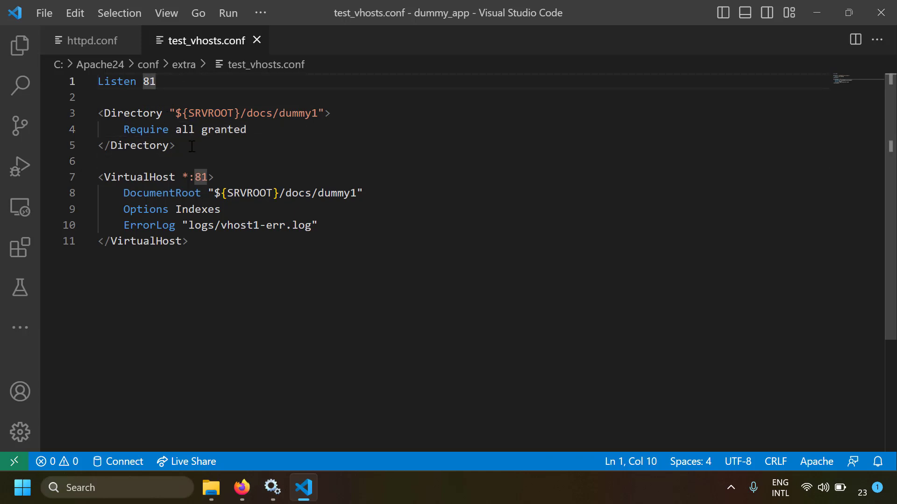
{"action": "left_click_drag", "start_coordinate": [192, 146], "coordinate": [96, 113]}
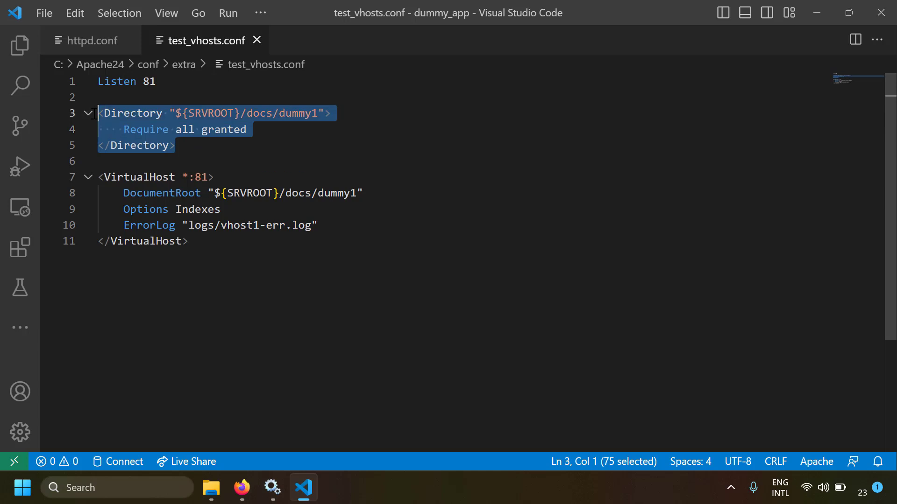
{"action": "left_click", "coordinate": [130, 177]}
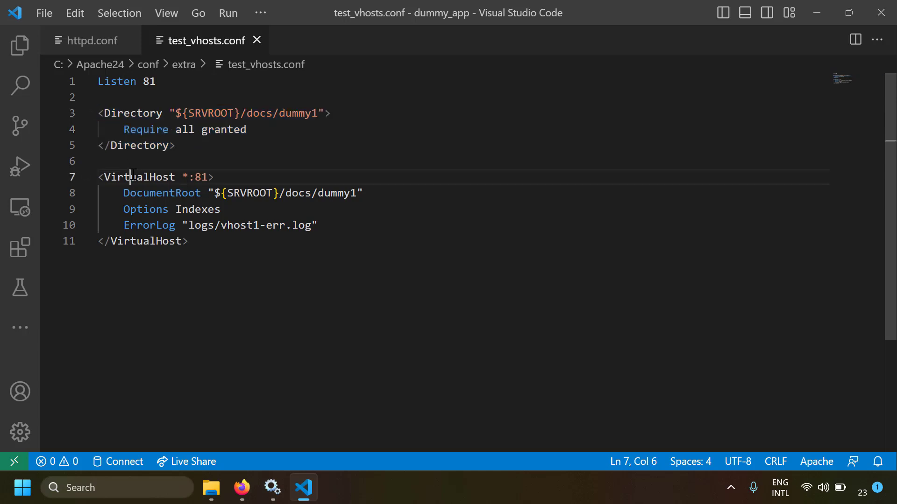
{"action": "left_click", "coordinate": [201, 177]}
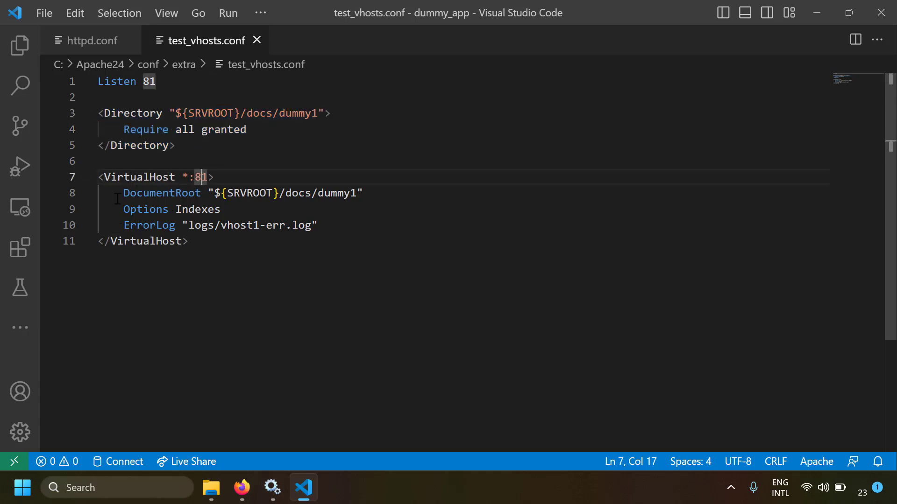
{"action": "left_click_drag", "start_coordinate": [130, 193], "coordinate": [369, 189]}
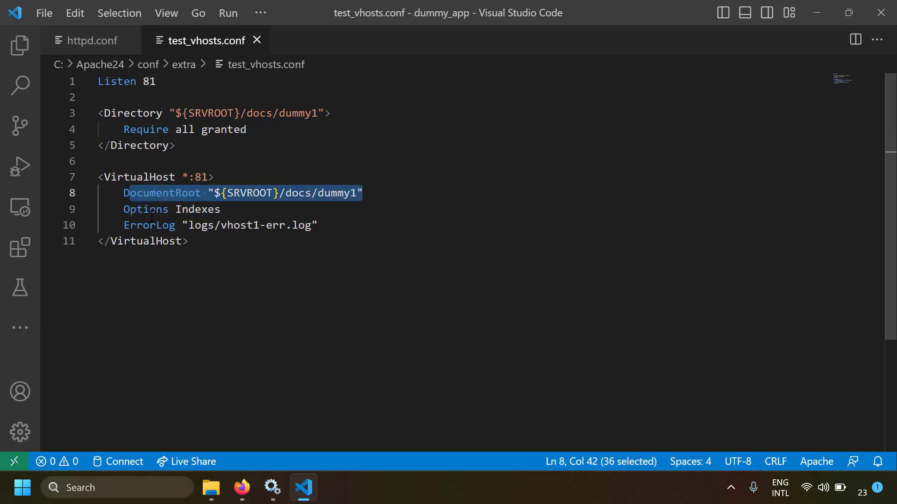
{"action": "left_click_drag", "start_coordinate": [142, 211], "coordinate": [240, 214]}
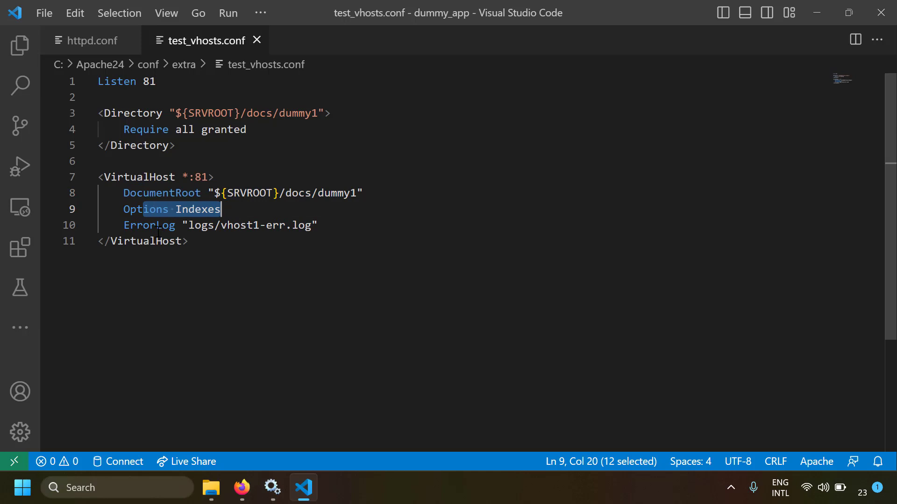
{"action": "left_click_drag", "start_coordinate": [156, 226], "coordinate": [327, 233]}
{"action": "left_click", "coordinate": [322, 248]}
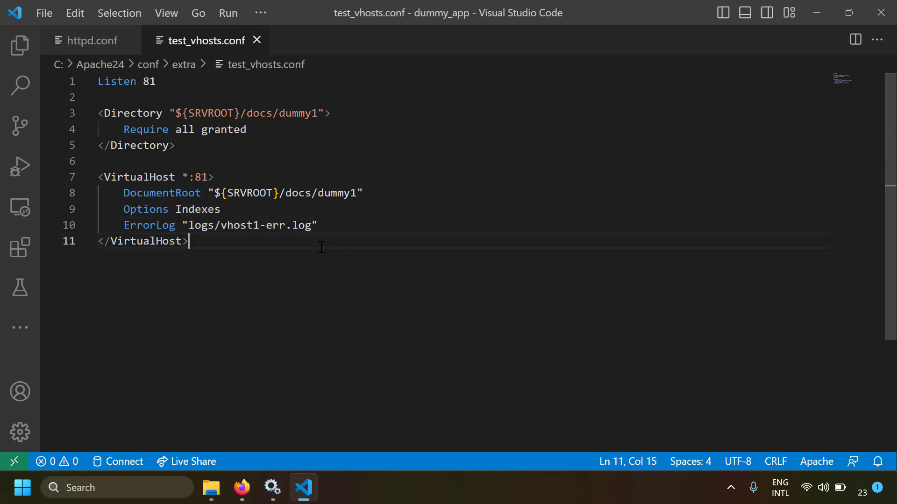
Step: Review the dummy1 path and port 81 in test_vhosts.conf, and the "Include conf/extra/test_vhosts.conf" line in httpd.conf
{"action": "left_click", "coordinate": [304, 113]}
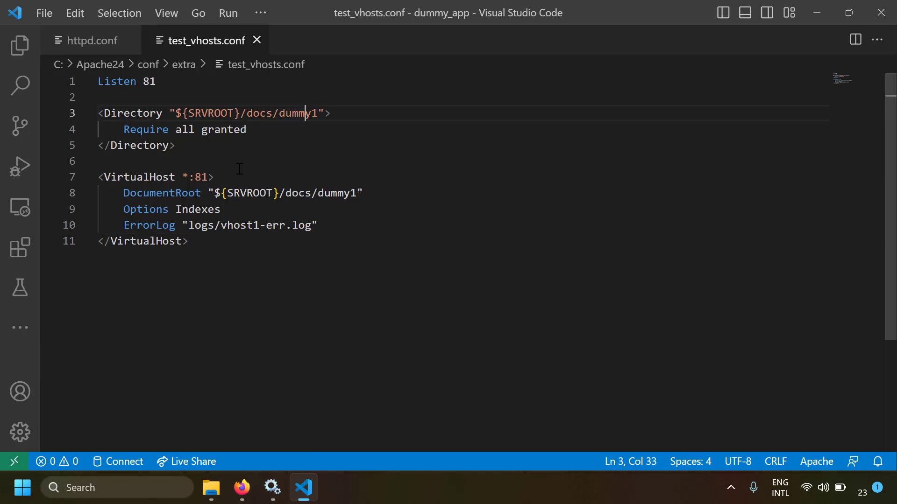
{"action": "left_click", "coordinate": [200, 177]}
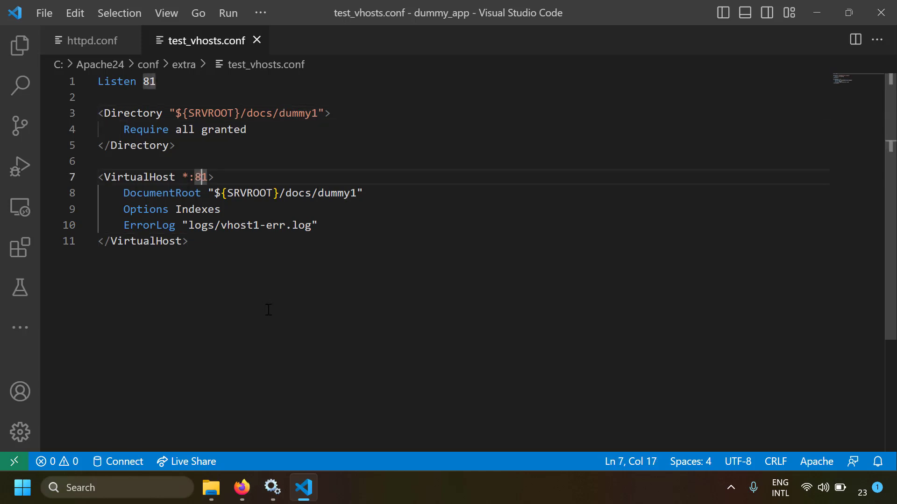
{"action": "left_click", "coordinate": [92, 41]}
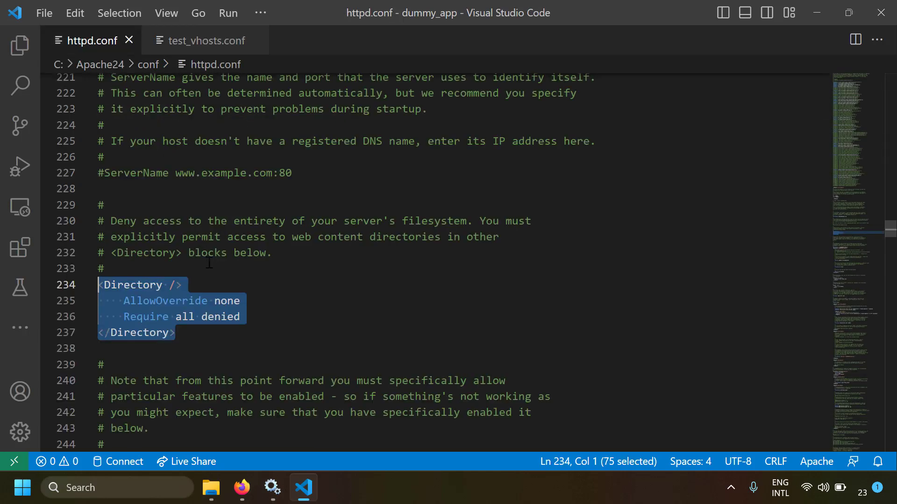
{"action": "left_click_drag", "start_coordinate": [857, 221], "coordinate": [866, 419]}
{"action": "left_click_drag", "start_coordinate": [116, 135], "coordinate": [329, 139]}
{"action": "left_click", "coordinate": [330, 140]}
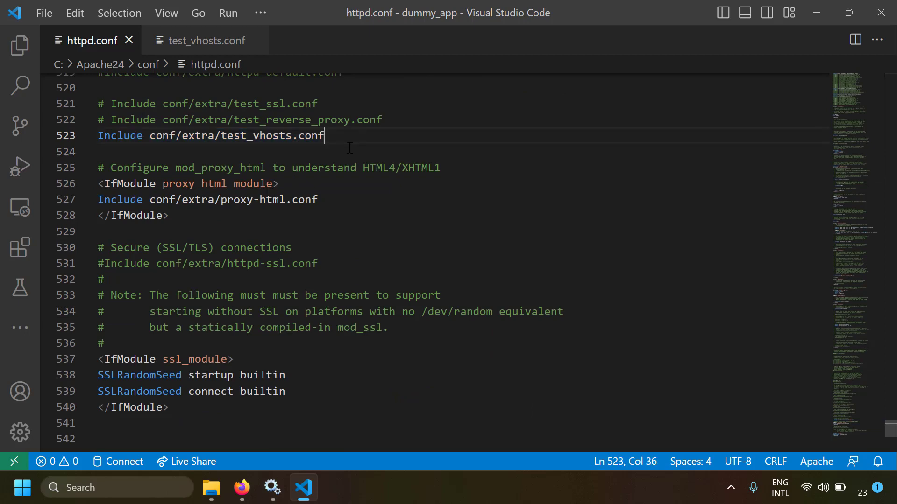
{"action": "left_click", "coordinate": [196, 42]}
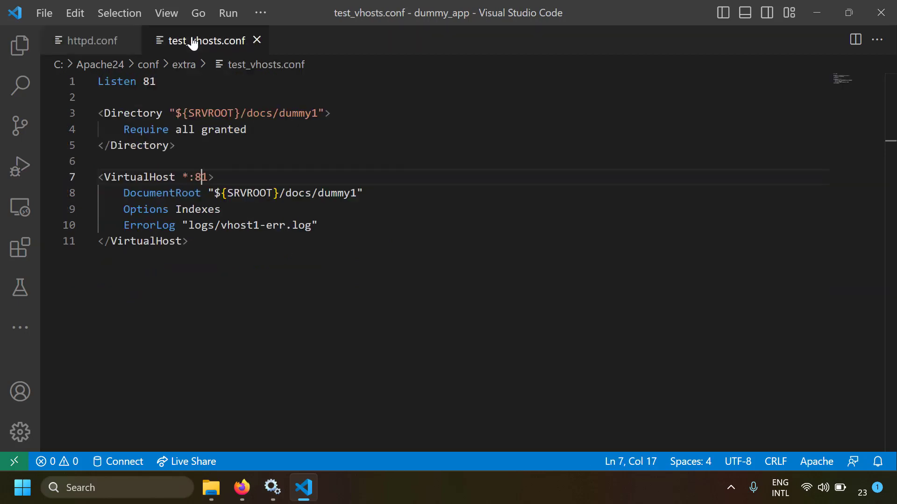
{"action": "left_click", "coordinate": [272, 488]}
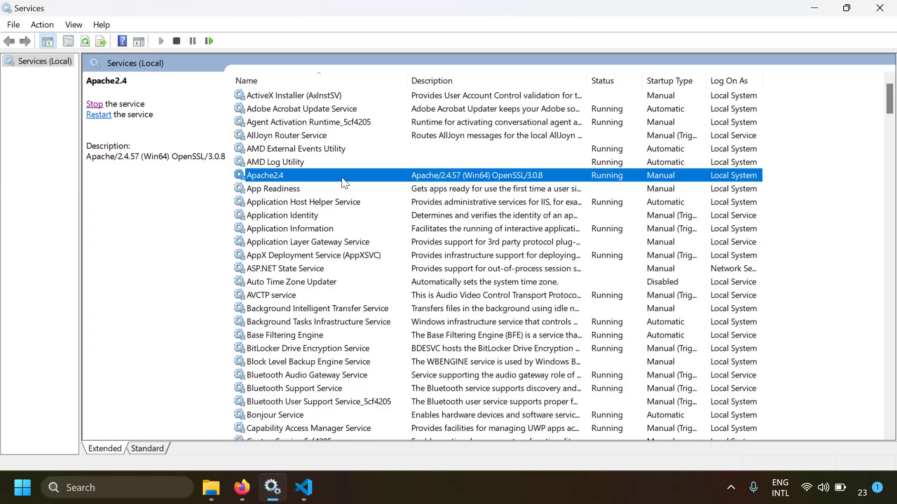
{"action": "left_click", "coordinate": [814, 8]}
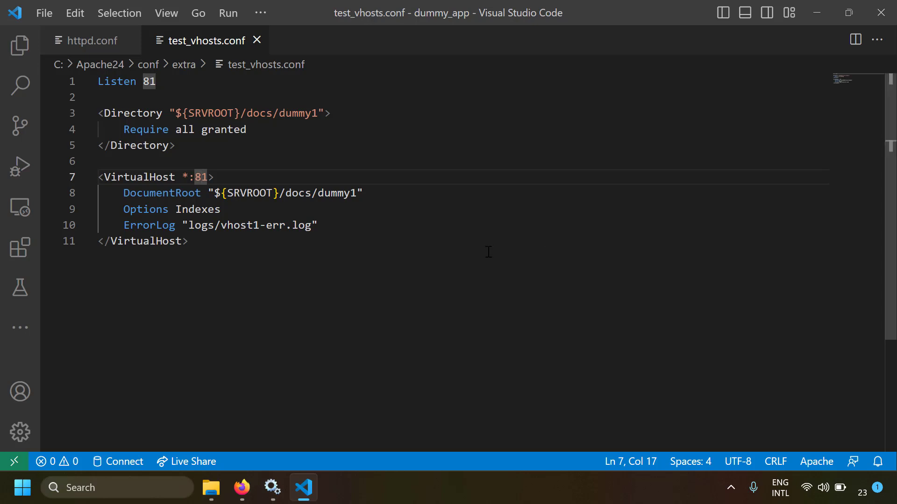
Step: Switch to File Explorer and open a command prompt in the C:\Apache24\bin folder
{"action": "left_click", "coordinate": [213, 487]}
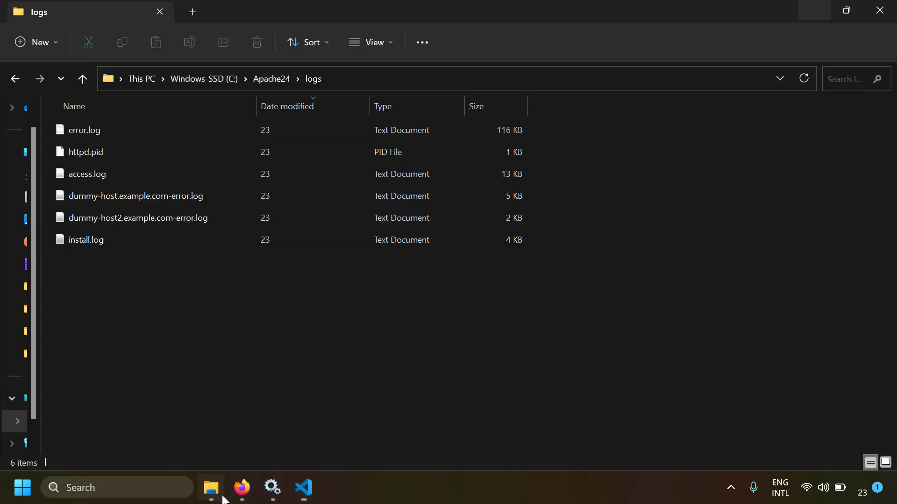
{"action": "left_click", "coordinate": [283, 78]}
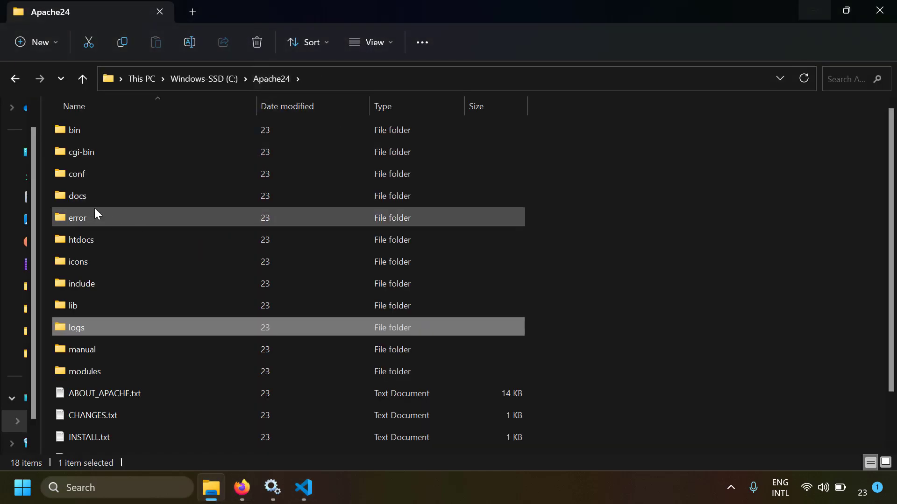
{"action": "double_click", "coordinate": [89, 135]}
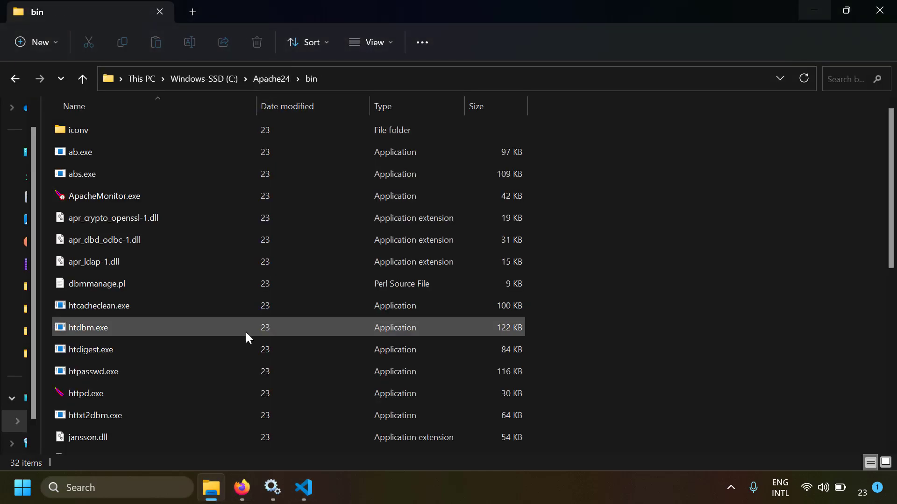
{"action": "left_click", "coordinate": [393, 78]}
{"action": "type", "text": "cmd"}
{"action": "key", "text": "Return"}
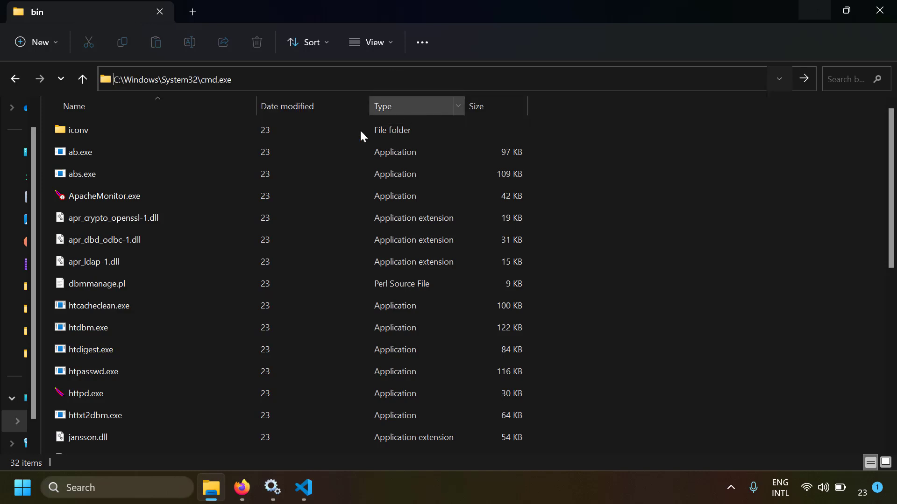
Step: Check the syntax of the Apache configuration by running "httpd.exe -t"
{"action": "type", "text": "httpd.exe"}
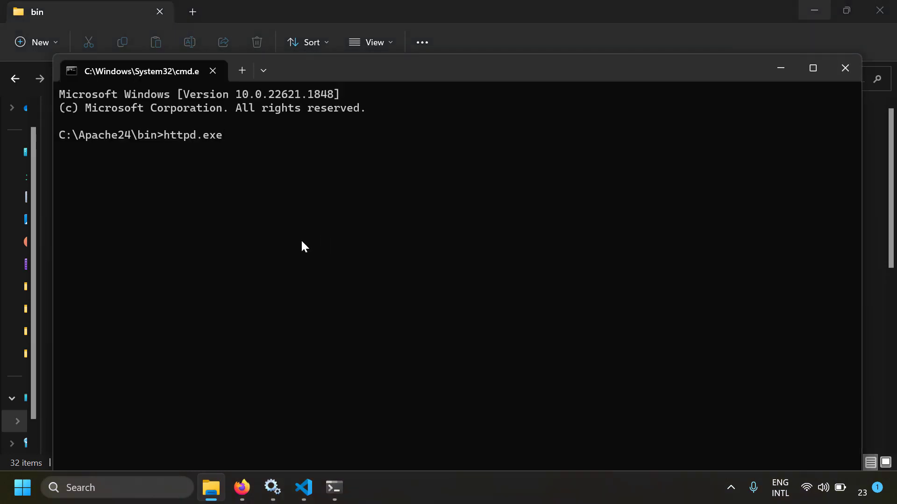
{"action": "type", "text": " -t"}
{"action": "key", "text": "Return"}
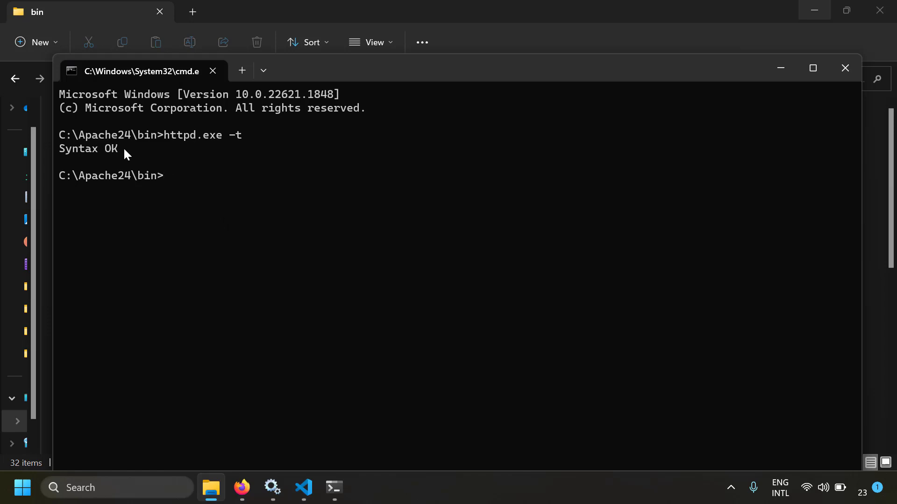
{"action": "left_click_drag", "start_coordinate": [124, 151], "coordinate": [27, 151]}
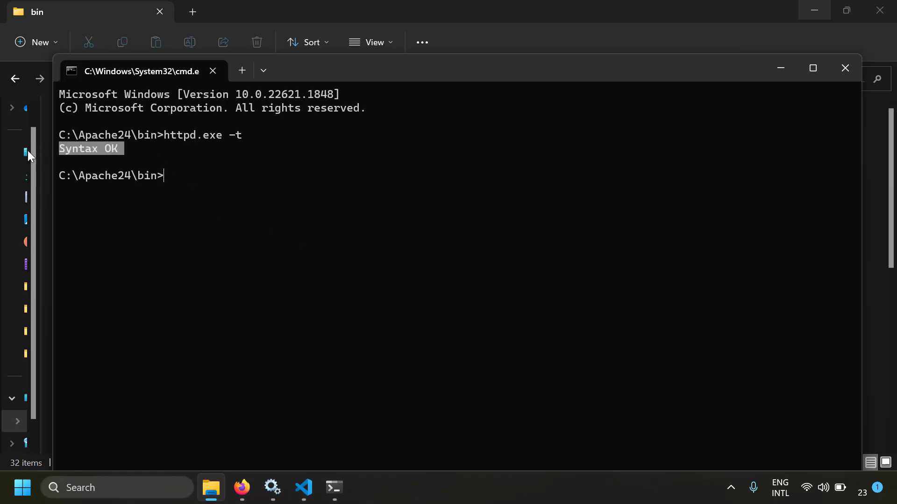
Step: Remove the closing ">" from the </Directory> tag in test_vhosts.conf and save the file
{"action": "left_click", "coordinate": [303, 488]}
{"action": "key", "text": "Up"}
{"action": "key", "text": "Up"}
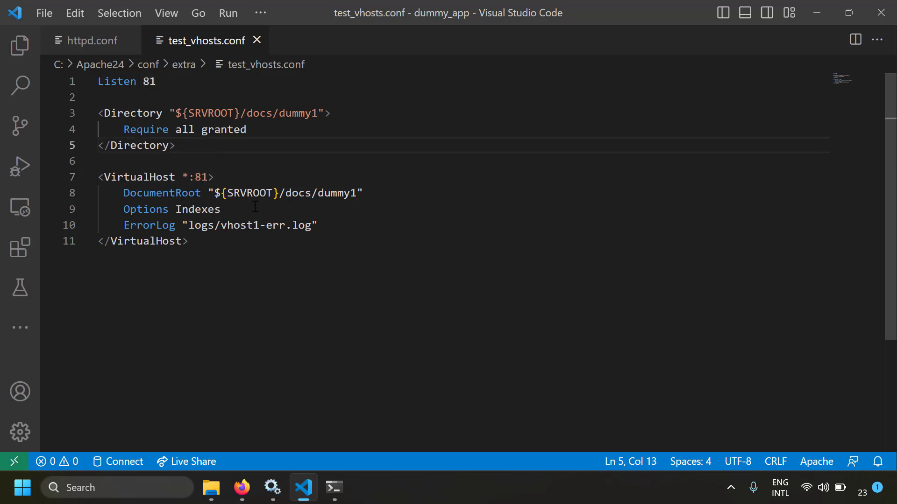
{"action": "key", "text": "BackSpace"}
{"action": "key", "text": "ctrl+s"}
Step: Rerun "httpd.exe -t" in the command prompt to test the configuration with the broken </Directory tag
{"action": "left_click", "coordinate": [333, 488]}
{"action": "left_click", "coordinate": [270, 245]}
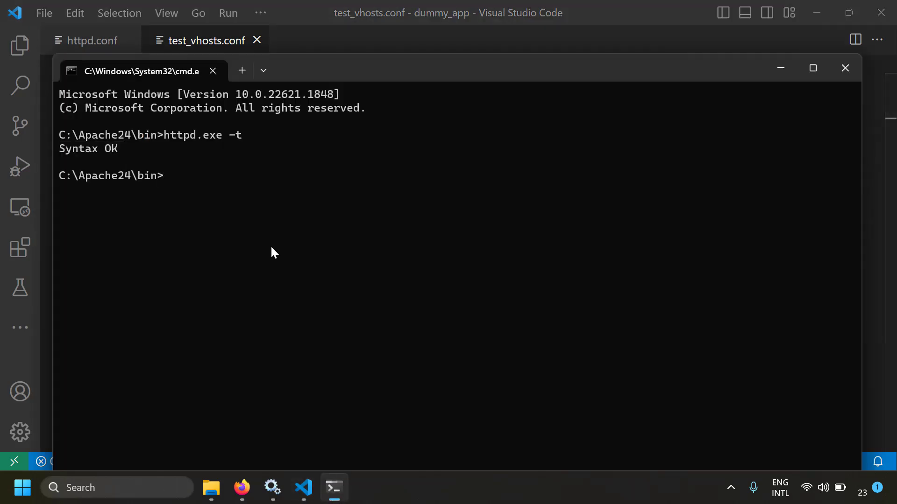
{"action": "key", "text": "Up"}
{"action": "key", "text": "Return"}
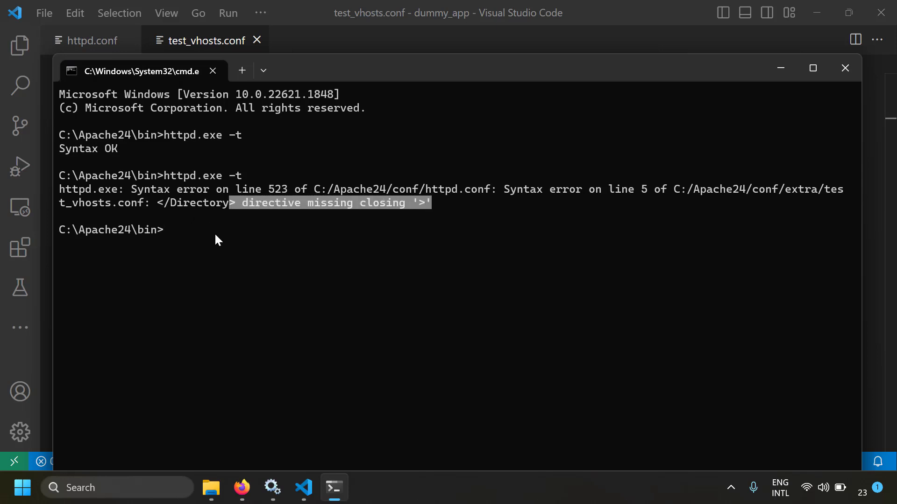
Step: Restore the ">" at the end of the </Directory> tag in test_vhosts.conf and save the file
{"action": "key", "text": "alt+Tab"}
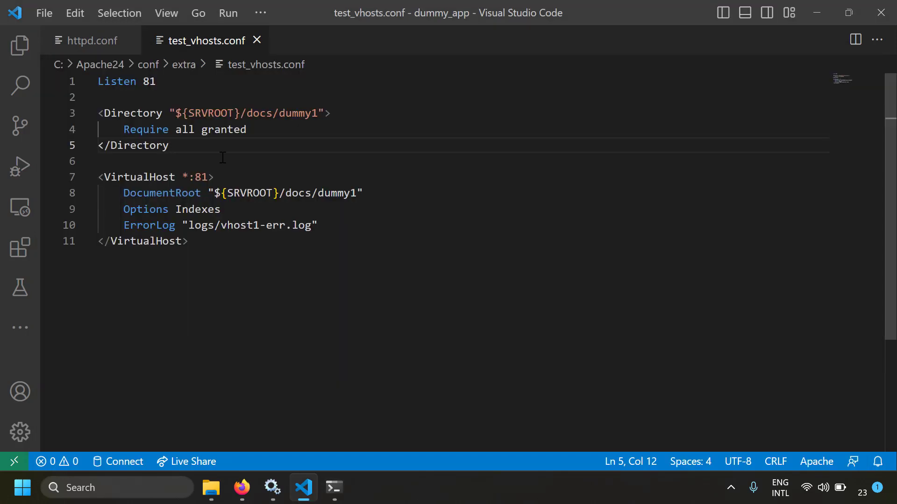
{"action": "type", "text": ">"}
{"action": "key", "text": "ctrl+s"}
Step: Check the repaired configuration with "httpd.exe -t" and close the command prompt
{"action": "key", "text": "alt+Tab"}
{"action": "key", "text": "Up"}
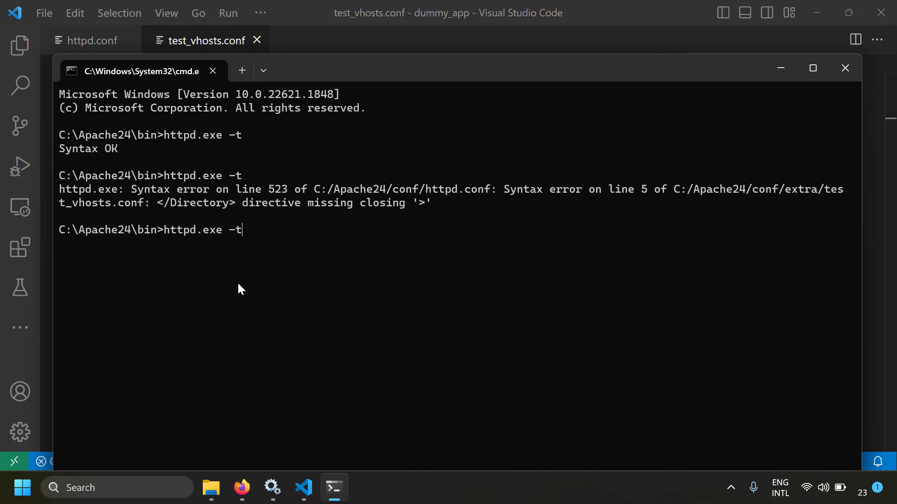
{"action": "key", "text": "Return"}
{"action": "left_click_drag", "start_coordinate": [115, 244], "coordinate": [52, 245]}
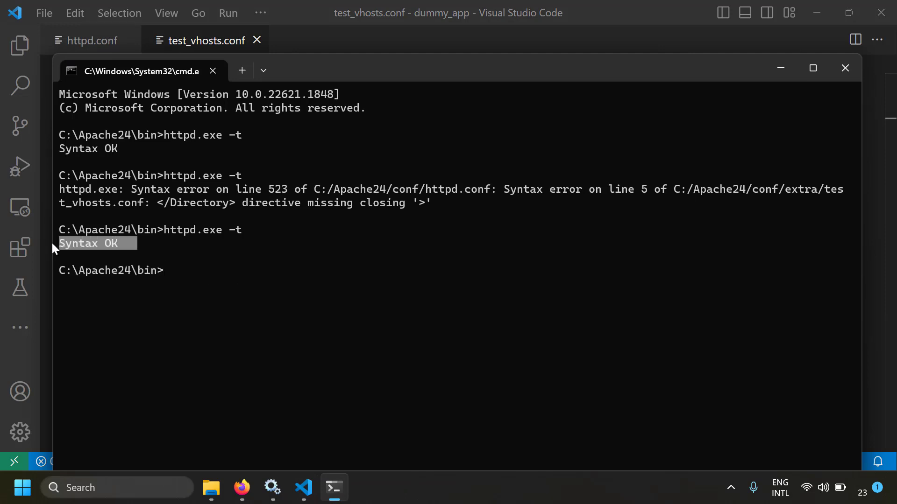
{"action": "left_click", "coordinate": [212, 70]}
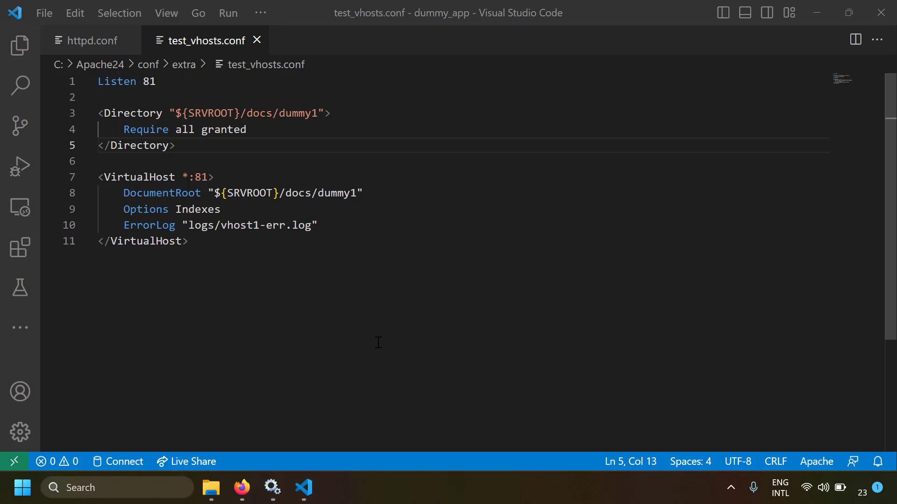
Step: Restart the Apache2.4 service in the Windows Services console
{"action": "key", "text": "alt+Tab"}
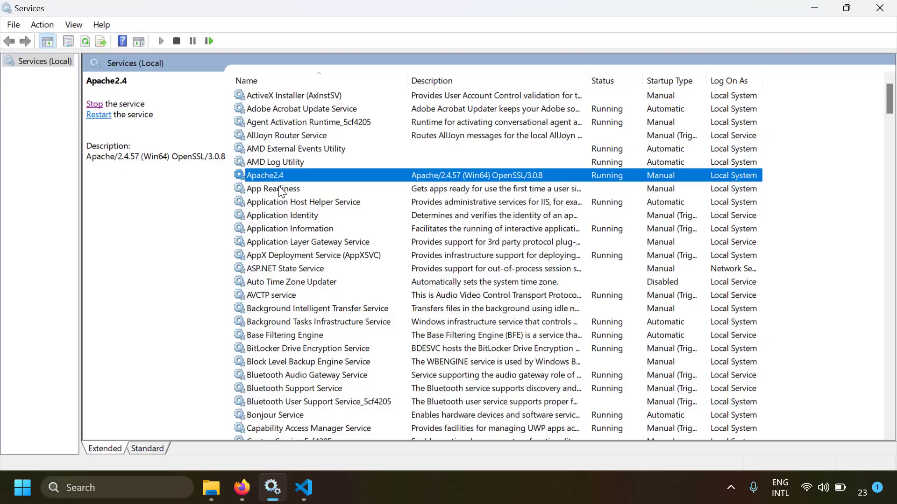
{"action": "right_click", "coordinate": [281, 176]}
{"action": "left_click", "coordinate": [321, 247]}
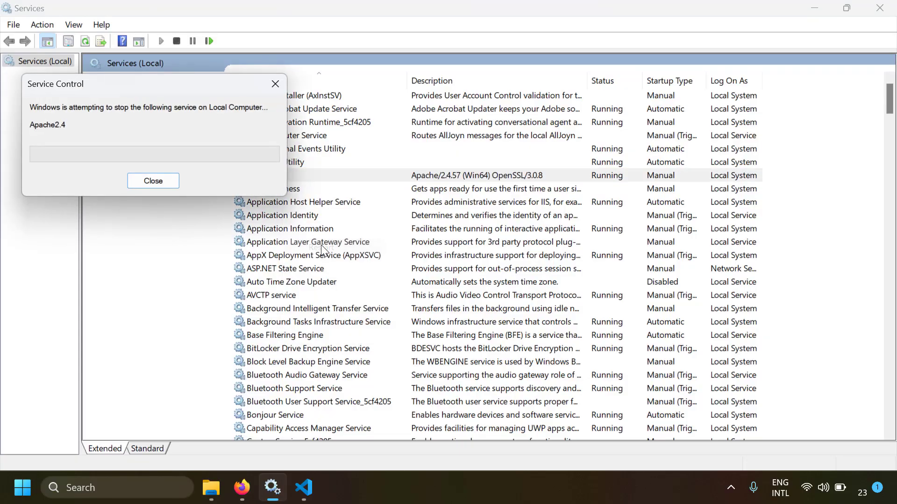
Step: Switch to Firefox, load localhost:81 and open abc.html from the directory index to test the first virtual host
{"action": "key", "text": "alt+Tab"}
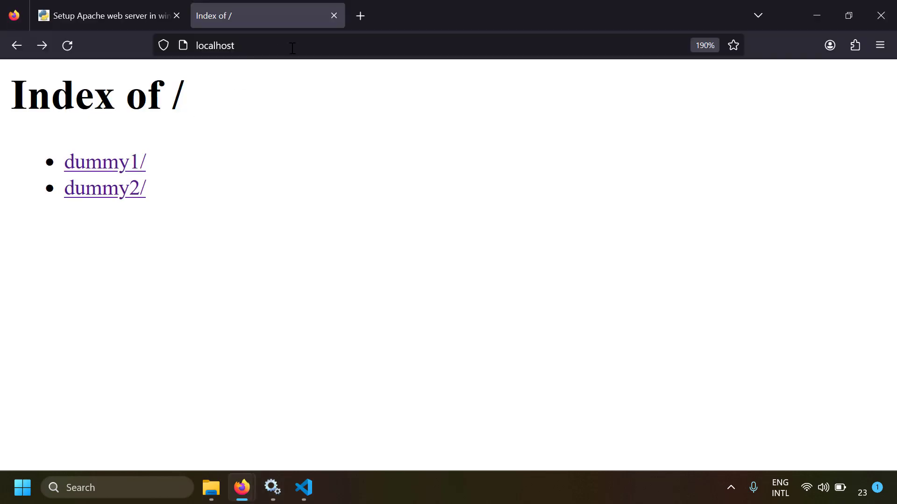
{"action": "left_click", "coordinate": [290, 47]}
{"action": "key", "text": "Return"}
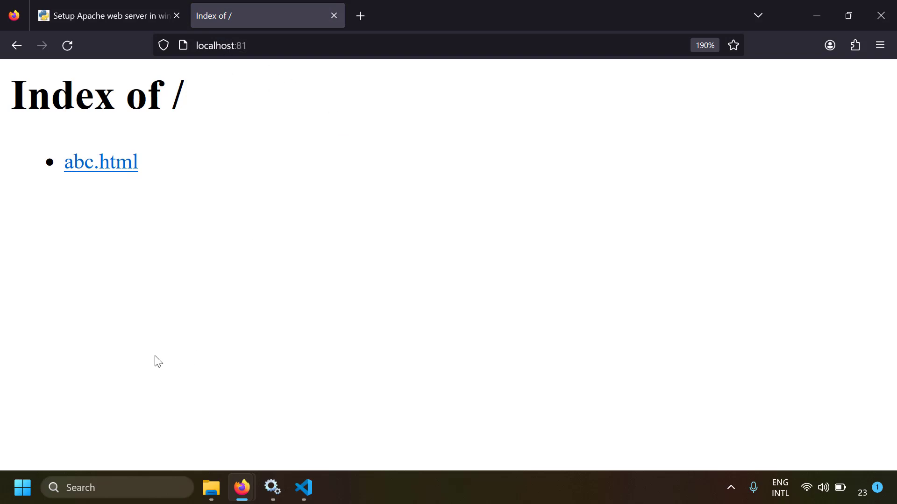
{"action": "left_click", "coordinate": [102, 167]}
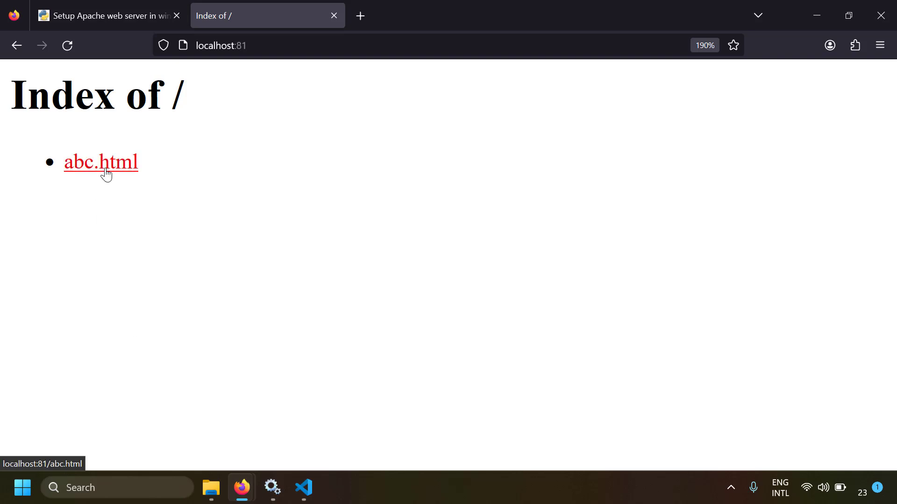
{"action": "left_click_drag", "start_coordinate": [457, 114], "coordinate": [2, 118]}
Step: Look into the dummy1 folder under C:\Apache24\docs in File Explorer to compare its contents
{"action": "key", "text": "alt+Tab"}
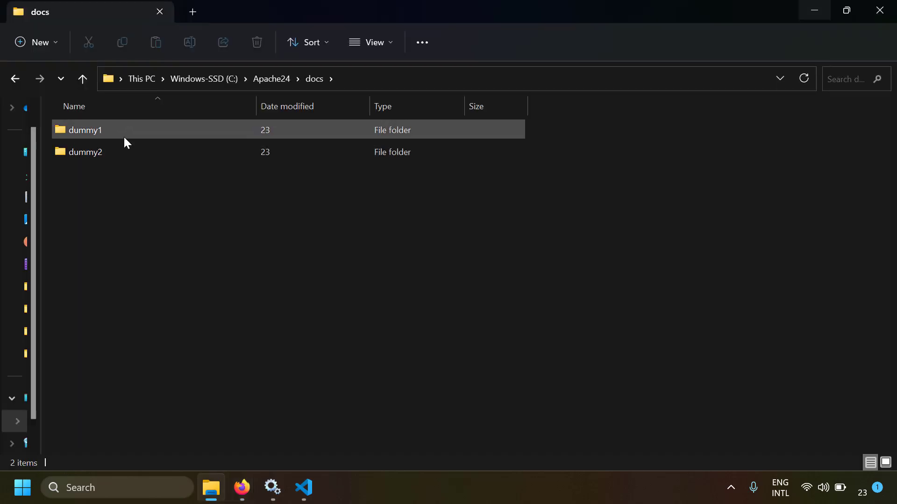
{"action": "left_click", "coordinate": [130, 136]}
{"action": "double_click", "coordinate": [130, 137]}
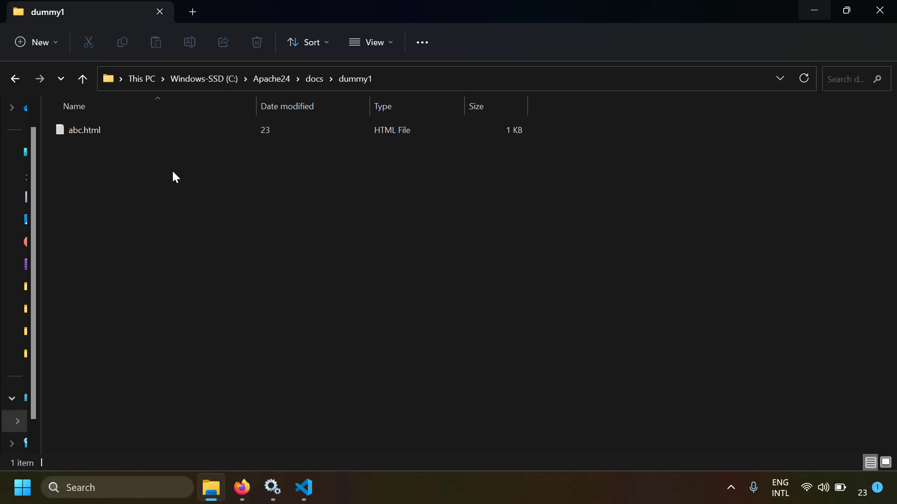
Step: Duplicate the Listen line, Directory block and VirtualHost block below the existing ones in test_vhosts.conf, separated by a blank line
{"action": "left_click", "coordinate": [303, 487]}
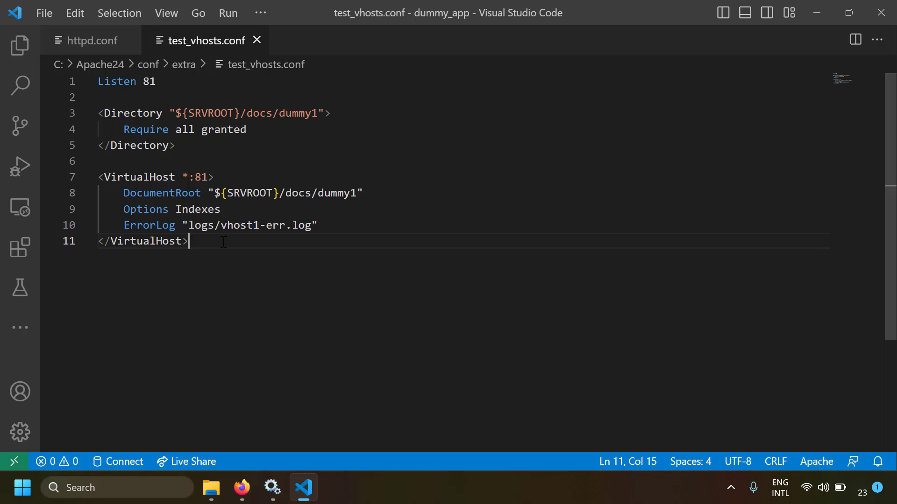
{"action": "key", "text": "Return"}
{"action": "key", "text": "Return"}
{"action": "left_click_drag", "start_coordinate": [214, 241], "coordinate": [96, 80]}
{"action": "key", "text": "ctrl+c"}
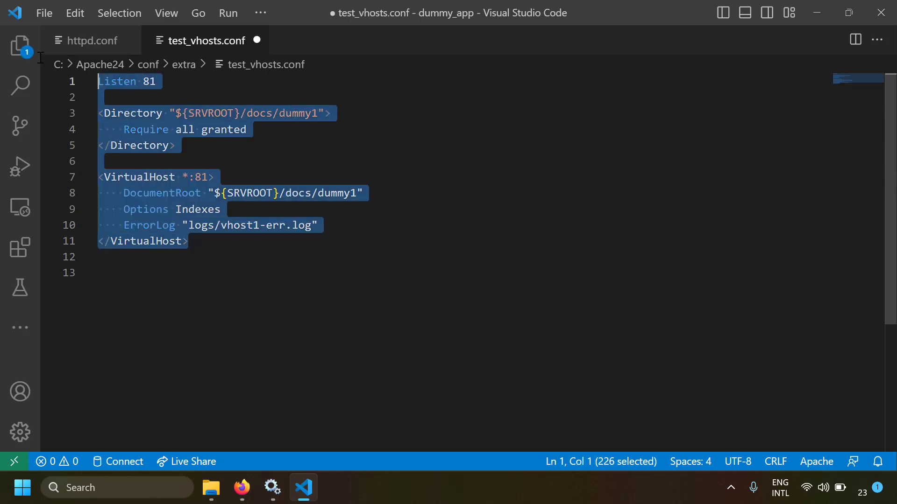
{"action": "left_click", "coordinate": [150, 284]}
{"action": "key", "text": "ctrl+v"}
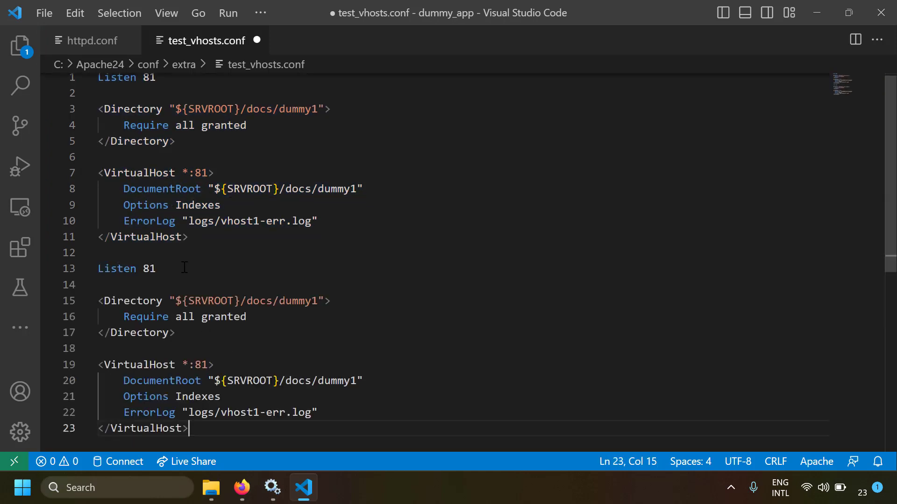
Step: In the duplicated configuration, change the Listen port to 82 and the Directory path to "${SRVROOT}/docs/dummy2"
{"action": "left_click", "coordinate": [185, 269]}
{"action": "key", "text": "BackSpace"}
{"action": "type", "text": "2"}
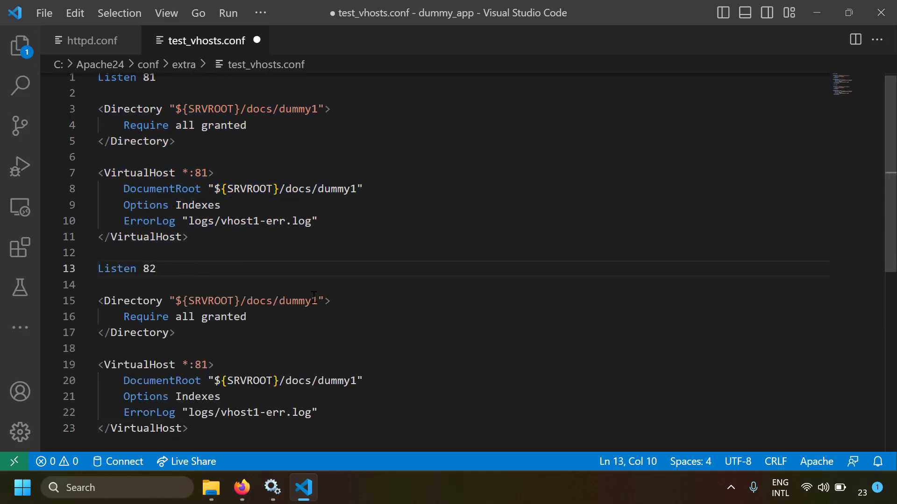
{"action": "left_click", "coordinate": [319, 301]}
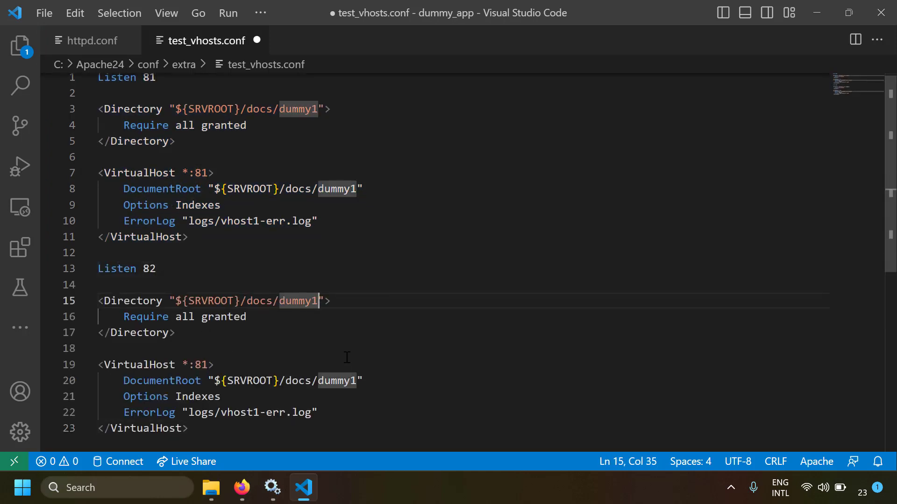
{"action": "key", "text": "BackSpace"}
{"action": "type", "text": "2"}
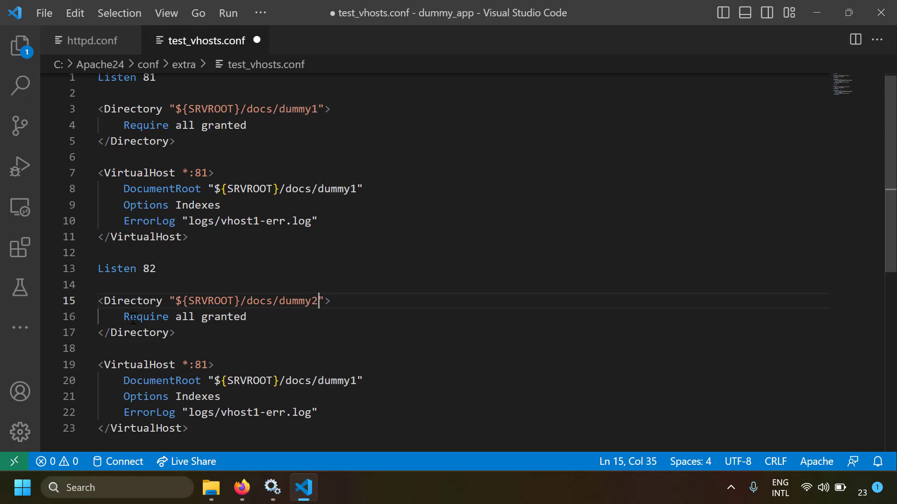
{"action": "left_click_drag", "start_coordinate": [133, 318], "coordinate": [273, 324]}
{"action": "scroll", "coordinate": [273, 323], "scroll_direction": "down", "scroll_amount": 1}
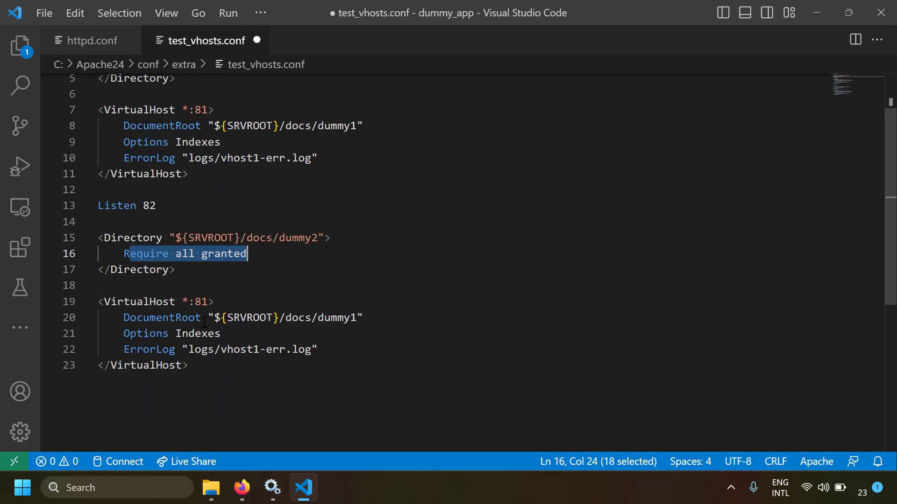
Step: In the duplicated VirtualHost block, set the port to 82 and the DocumentRoot to "${SRVROOT}/docs/dummy2", saving the file
{"action": "left_click", "coordinate": [208, 302]}
{"action": "key", "text": "BackSpace"}
{"action": "type", "text": "2"}
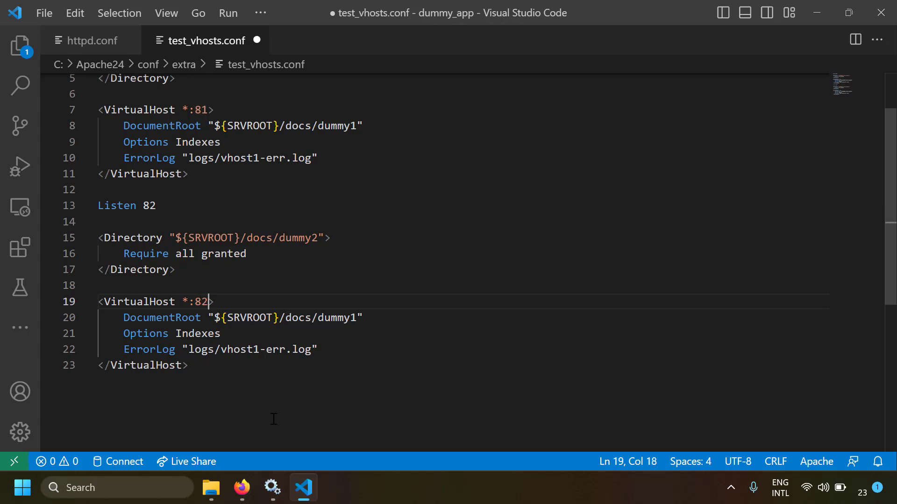
{"action": "left_click", "coordinate": [162, 318]}
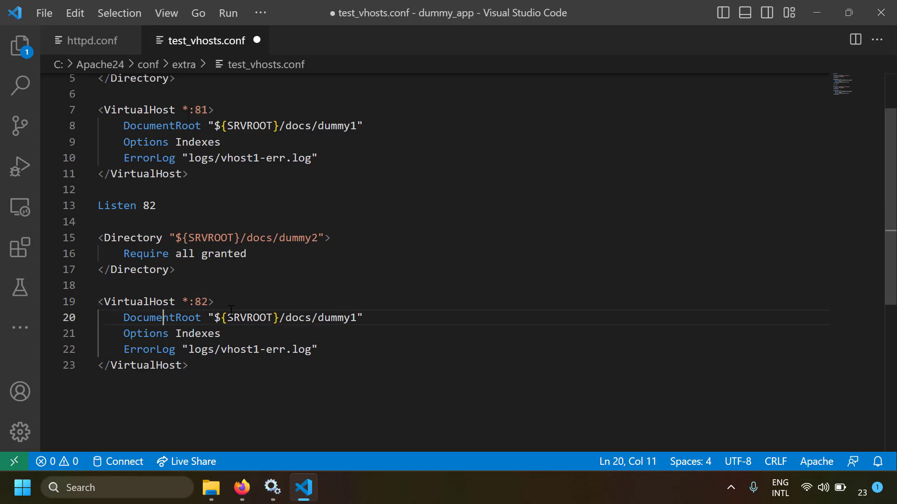
{"action": "left_click", "coordinate": [304, 237]}
{"action": "double_click", "coordinate": [306, 239]}
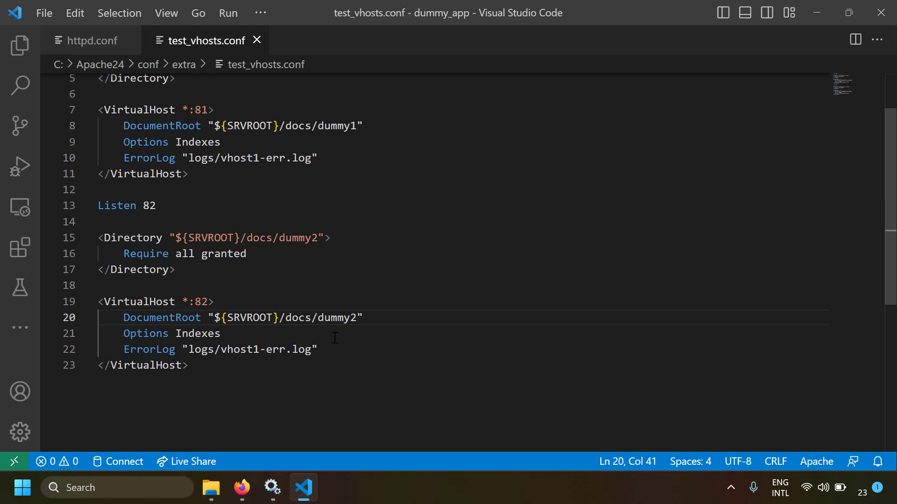
Step: Change the second virtual host's ErrorLog to "logs/vhost2-err.log" and save test_vhosts.conf
{"action": "left_click", "coordinate": [154, 350]}
{"action": "left_click", "coordinate": [259, 350], "text": "shift"}
{"action": "left_click", "coordinate": [259, 350]}
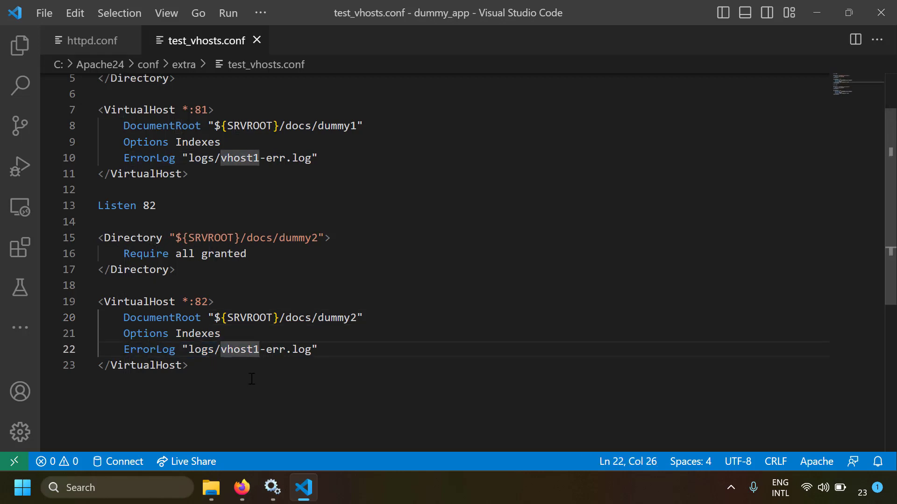
{"action": "key", "text": "BackSpace"}
{"action": "type", "text": "2"}
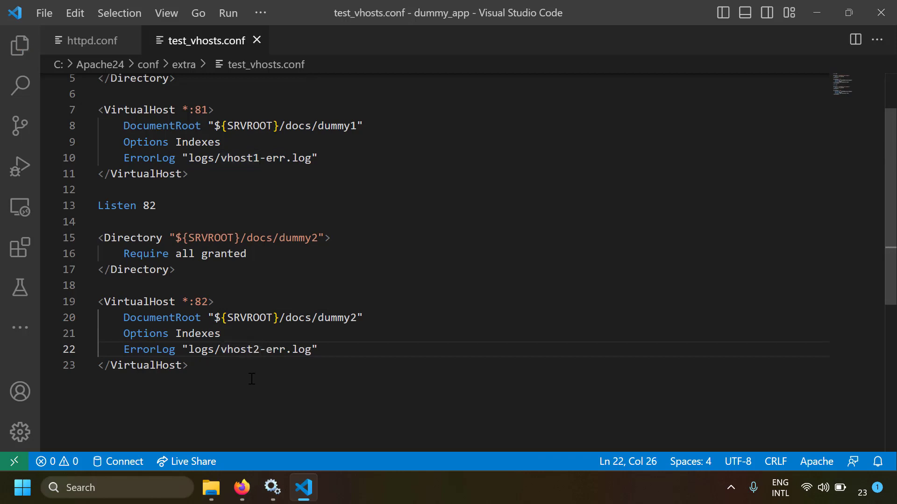
{"action": "scroll", "coordinate": [251, 379], "scroll_direction": "up", "scroll_amount": 2}
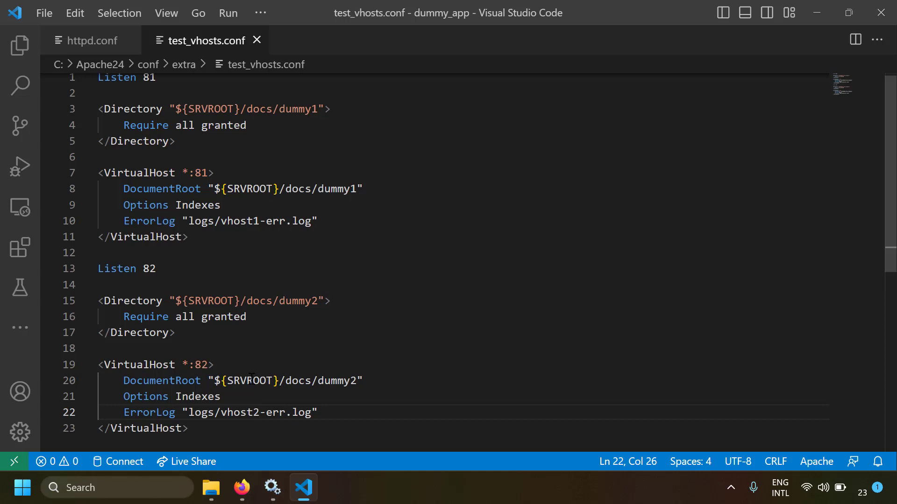
{"action": "left_click", "coordinate": [339, 303]}
{"action": "scroll", "coordinate": [339, 327], "scroll_direction": "down", "scroll_amount": 2}
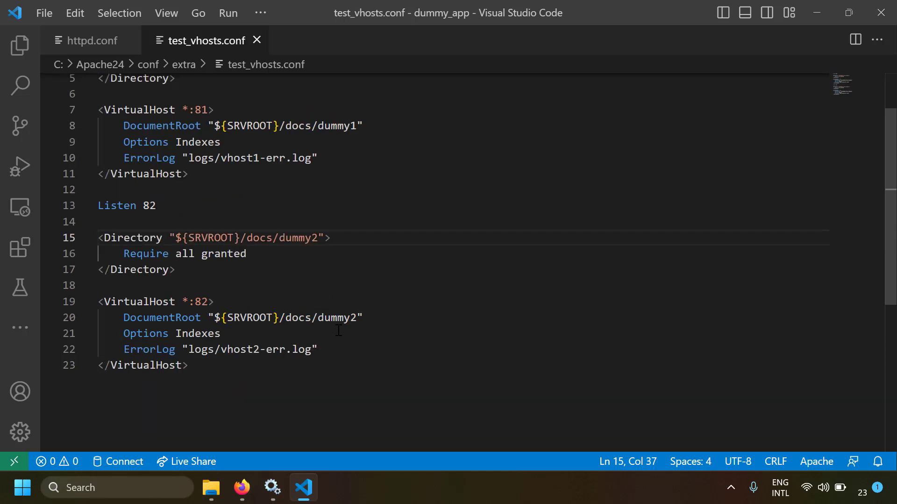
Step: Open a command prompt in C:\Apache24\bin from File Explorer and run httpd.exe -t to check the configuration syntax
{"action": "left_click", "coordinate": [215, 499]}
{"action": "left_click", "coordinate": [280, 78]}
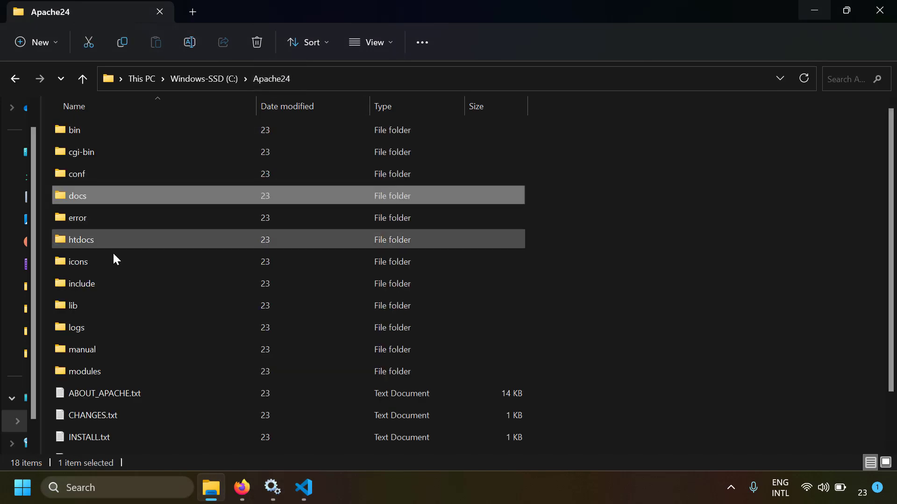
{"action": "double_click", "coordinate": [97, 133]}
{"action": "left_click", "coordinate": [337, 77]}
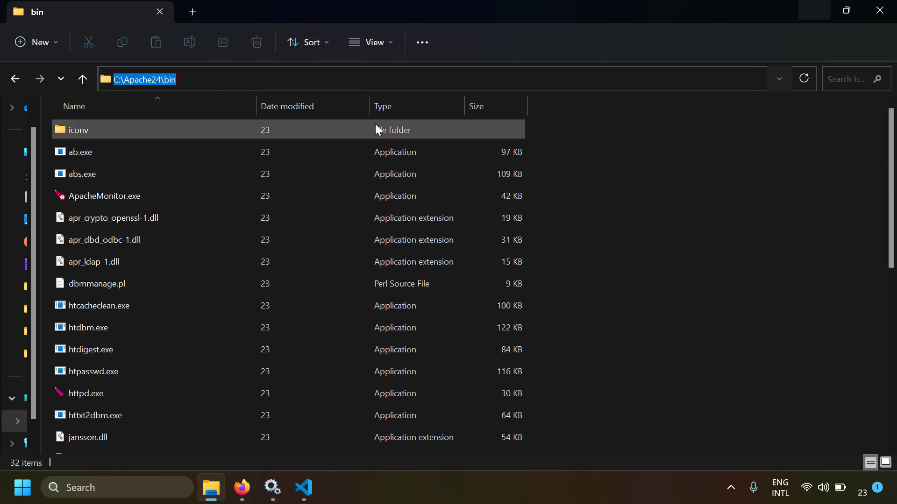
{"action": "type", "text": "cmd"}
{"action": "key", "text": "Return"}
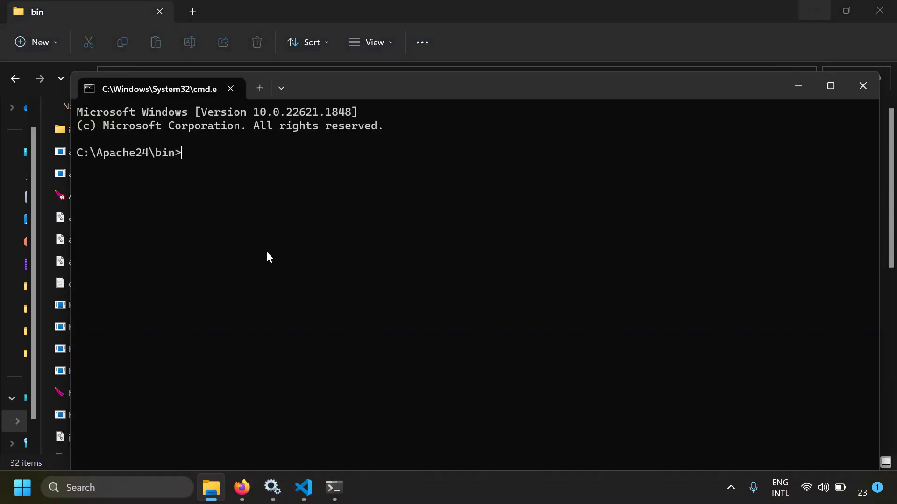
{"action": "type", "text": "httpd.exe -t"}
{"action": "key", "text": "Return"}
{"action": "left_click_drag", "start_coordinate": [79, 168], "coordinate": [140, 168]}
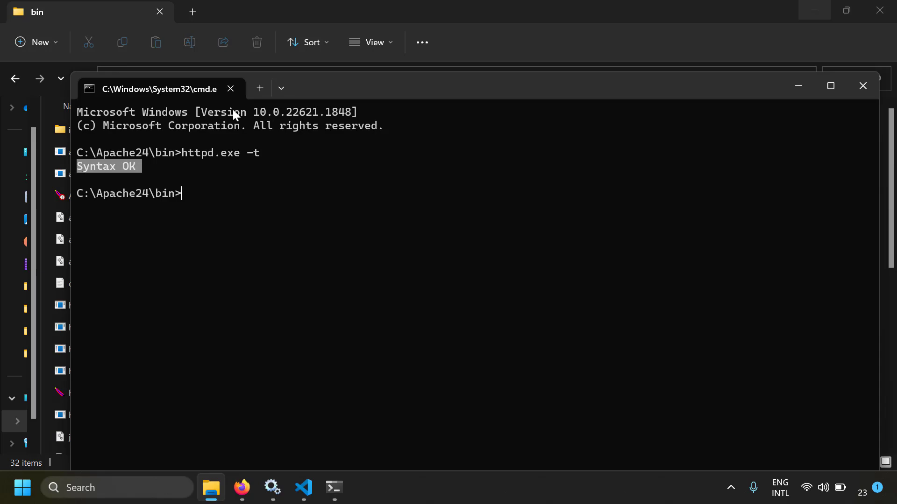
Step: Close the command prompt, switch to Services and restart the Apache2.4 service
{"action": "left_click", "coordinate": [231, 89]}
{"action": "left_click", "coordinate": [273, 488]}
{"action": "right_click", "coordinate": [316, 175]}
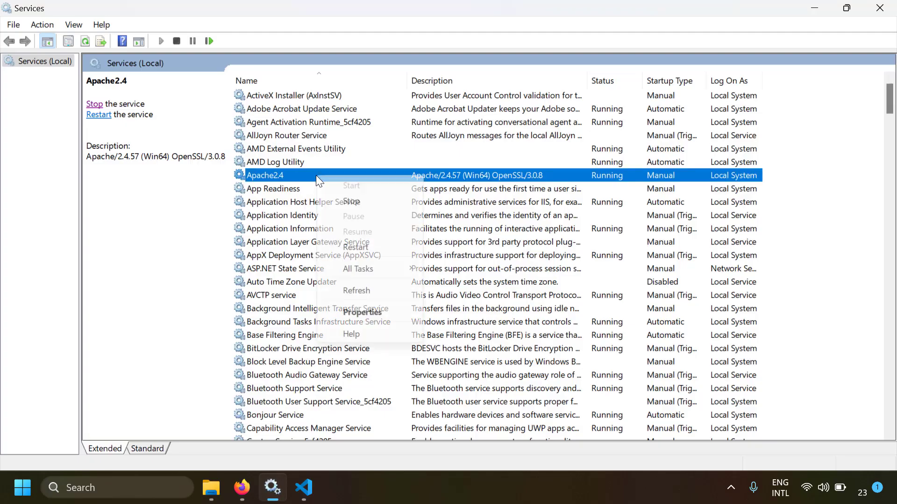
{"action": "left_click", "coordinate": [348, 244]}
Step: Look up the second Listen port in test_vhosts.conf, switch to Firefox and load localhost:82
{"action": "left_click", "coordinate": [304, 487]}
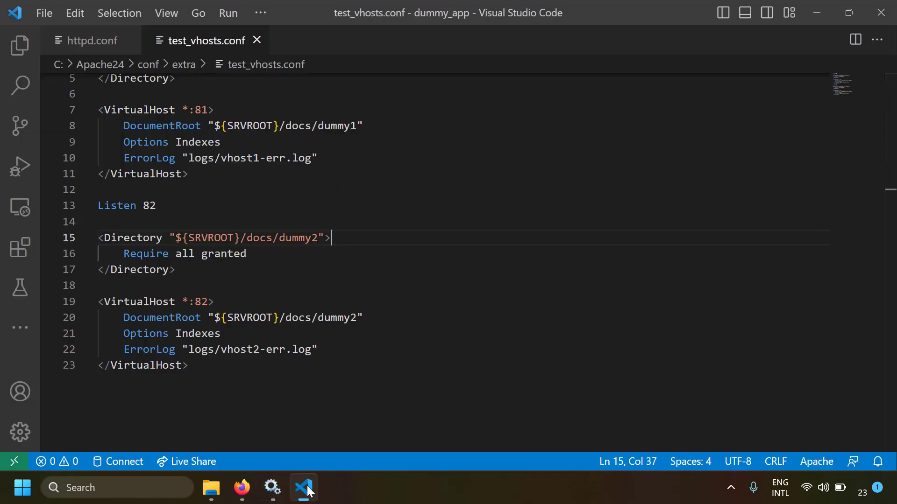
{"action": "left_click_drag", "start_coordinate": [159, 207], "coordinate": [96, 207]}
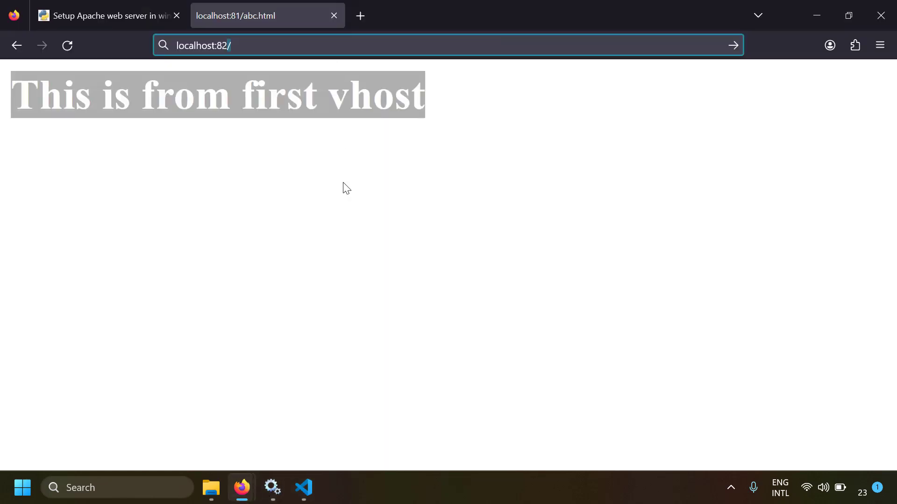
{"action": "key", "text": "Return"}
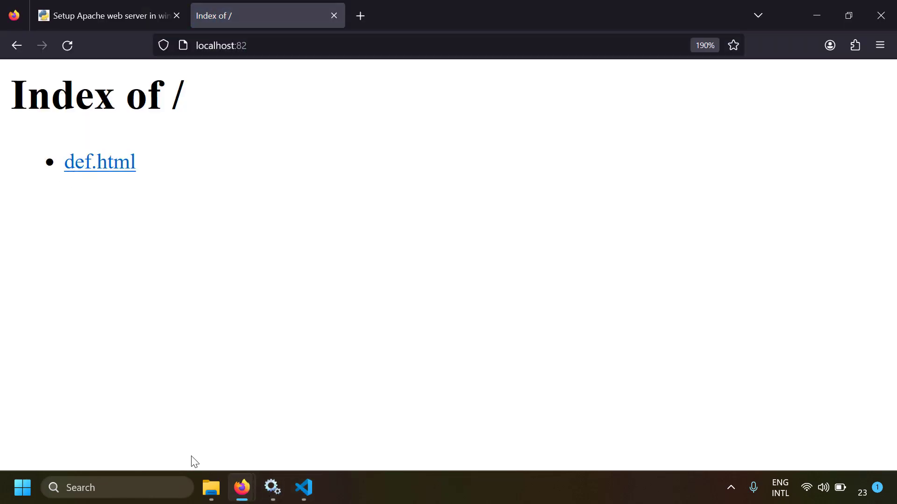
Step: Compare the dummy2 folder's contents in File Explorer with the Firefox directory index and open def.html from it
{"action": "left_click", "coordinate": [211, 488]}
{"action": "double_click", "coordinate": [111, 154]}
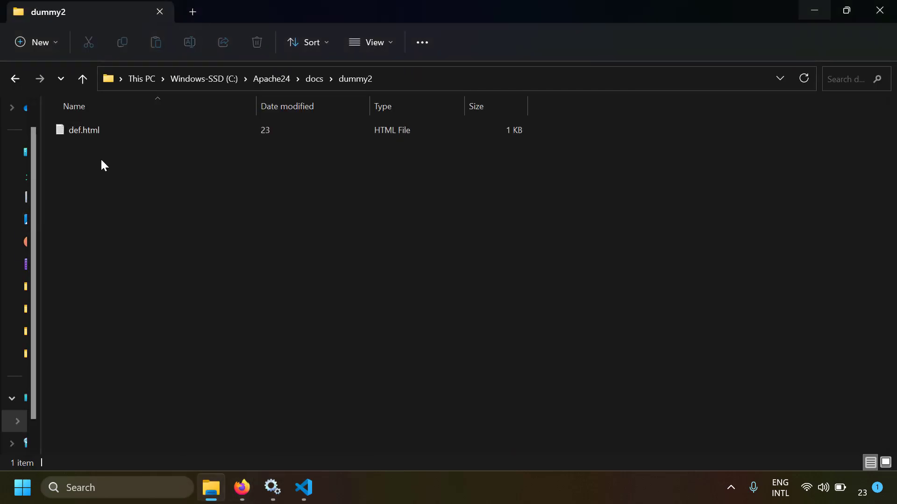
{"action": "mouse_move", "coordinate": [248, 486]}
{"action": "left_click", "coordinate": [200, 436]}
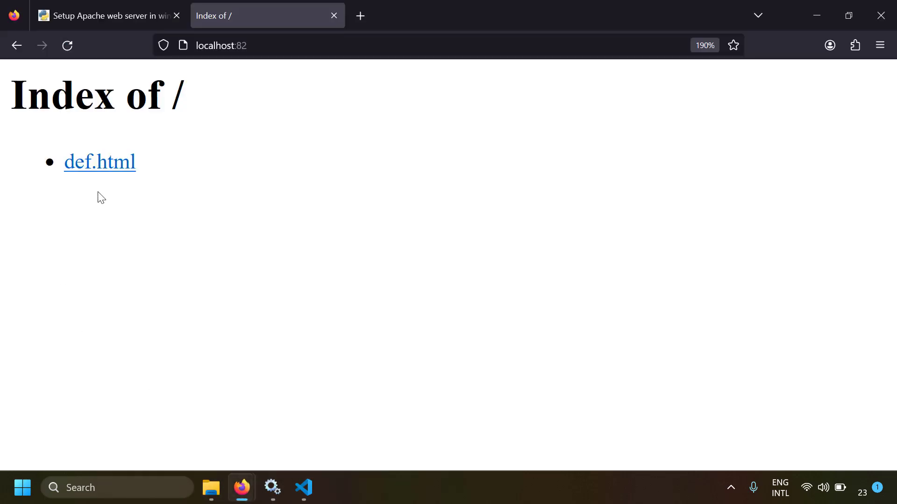
{"action": "left_click", "coordinate": [102, 171]}
{"action": "key", "text": "ctrl+a"}
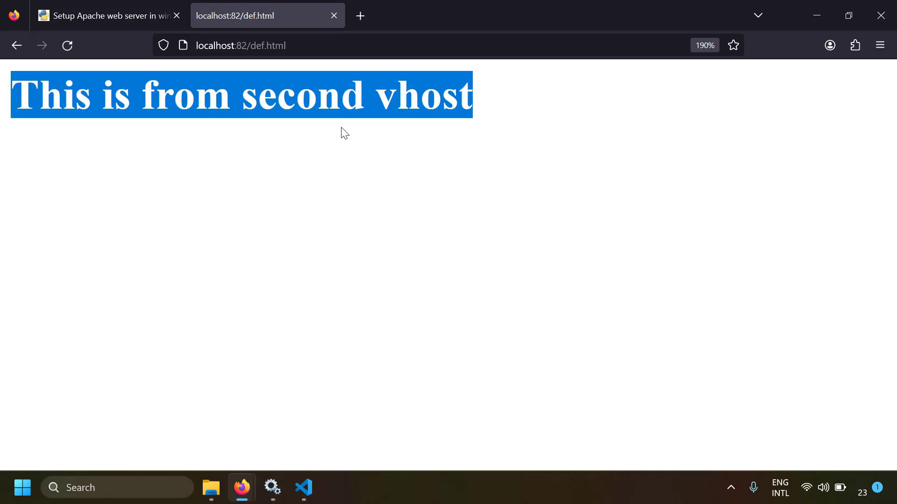
Step: Switch back to VS Code and change the second VirtualHost's port to 81 in test_vhosts.conf
{"action": "key", "text": "alt+Tab"}
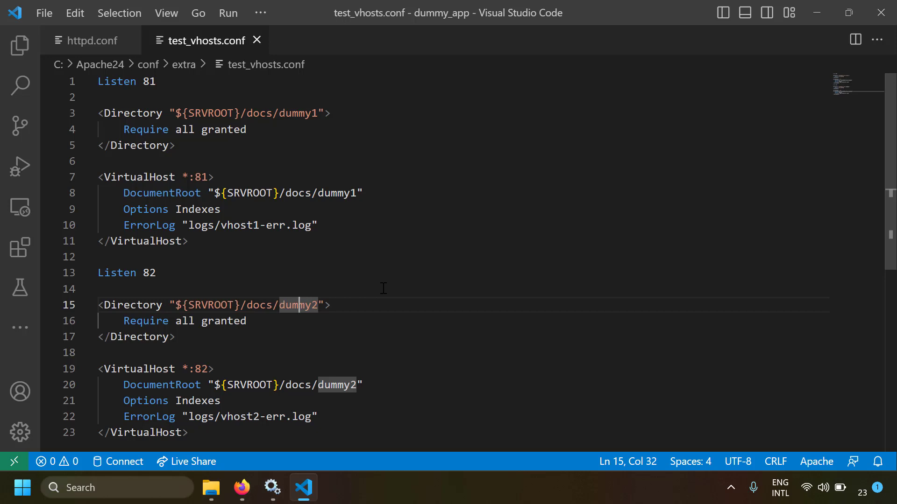
{"action": "key", "text": "Up"}
{"action": "key", "text": "Up"}
{"action": "key", "text": "Up"}
{"action": "key", "text": "Up"}
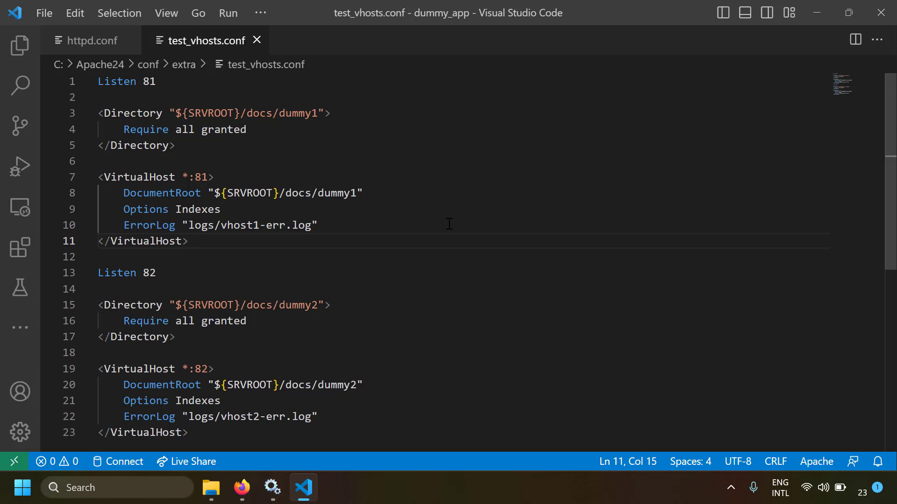
{"action": "left_click", "coordinate": [210, 180]}
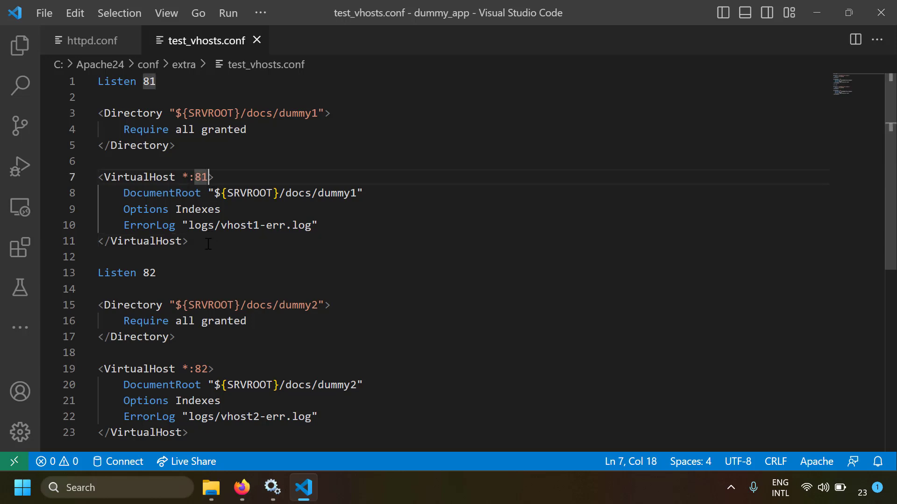
{"action": "left_click", "coordinate": [210, 369]}
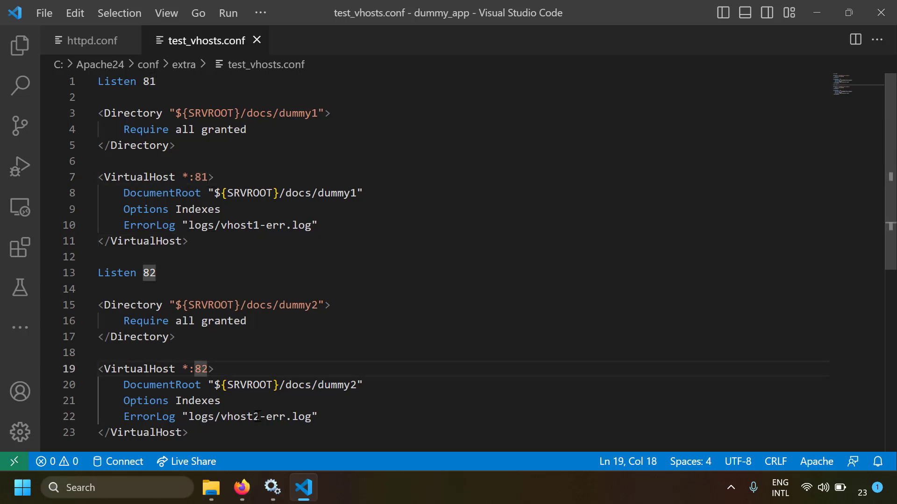
{"action": "key", "text": "BackSpace"}
{"action": "type", "text": "1"}
Step: Delete the Listen 82 line and save test_vhosts.conf
{"action": "key", "text": "Up"}
{"action": "key", "text": "Up"}
{"action": "key", "text": "Up"}
{"action": "key", "text": "Up"}
{"action": "key", "text": "Up"}
{"action": "key", "text": "Up"}
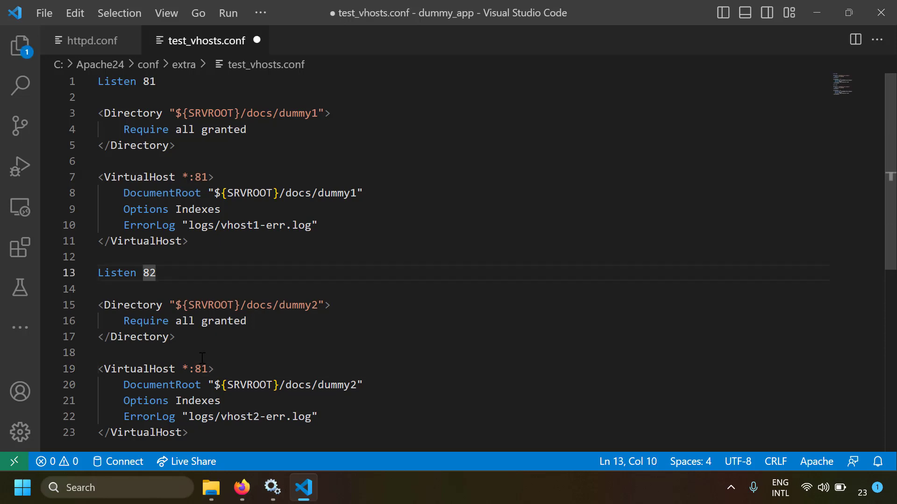
{"action": "key", "text": "ctrl+shift+k"}
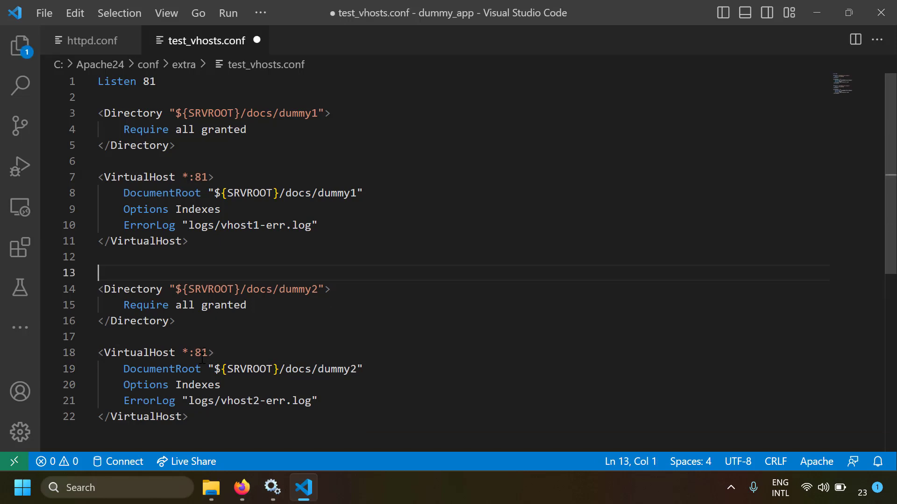
{"action": "key", "text": "ctrl+s"}
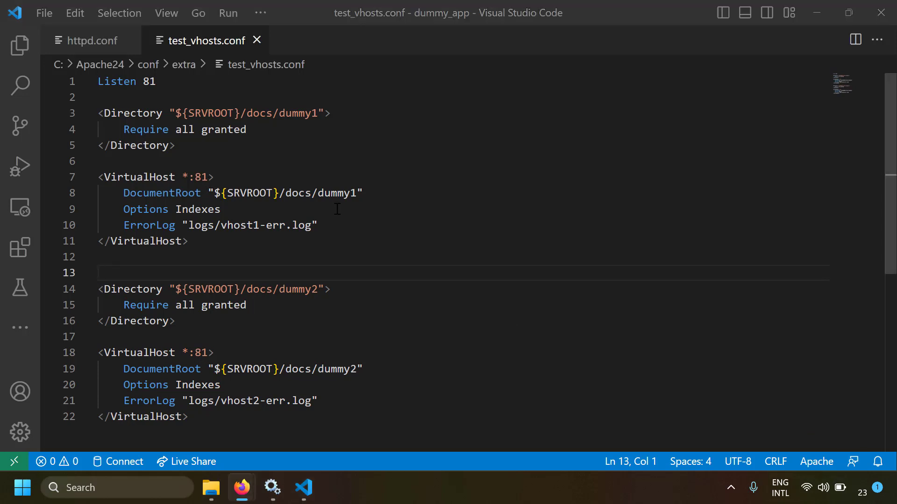
Step: Add the line ServerName dummy-host.example.com above the DocumentRoot in the first VirtualHost block
{"action": "left_click", "coordinate": [275, 173]}
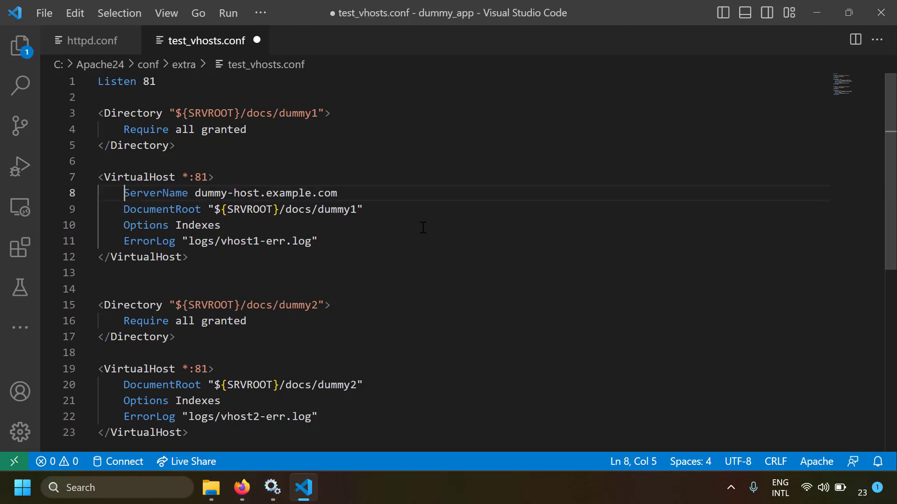
{"action": "left_click_drag", "start_coordinate": [213, 195], "coordinate": [337, 193]}
{"action": "left_click", "coordinate": [338, 193]}
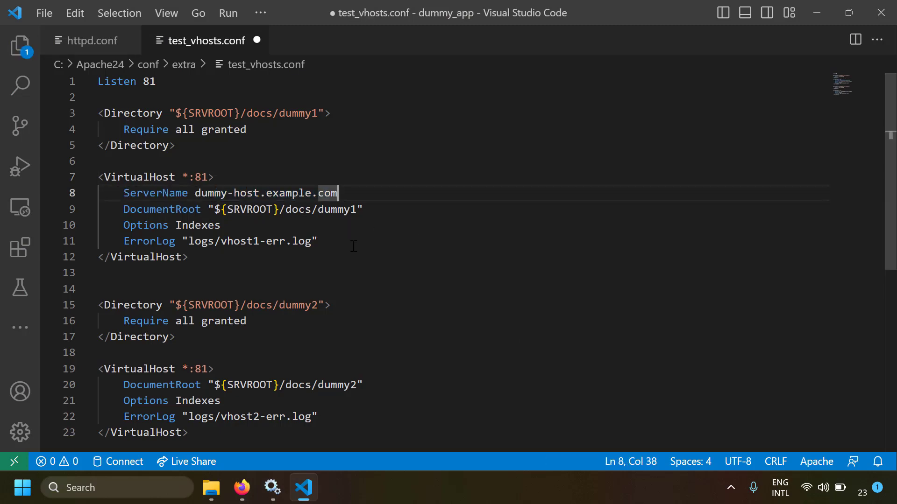
{"action": "left_click_drag", "start_coordinate": [202, 192], "coordinate": [350, 194]}
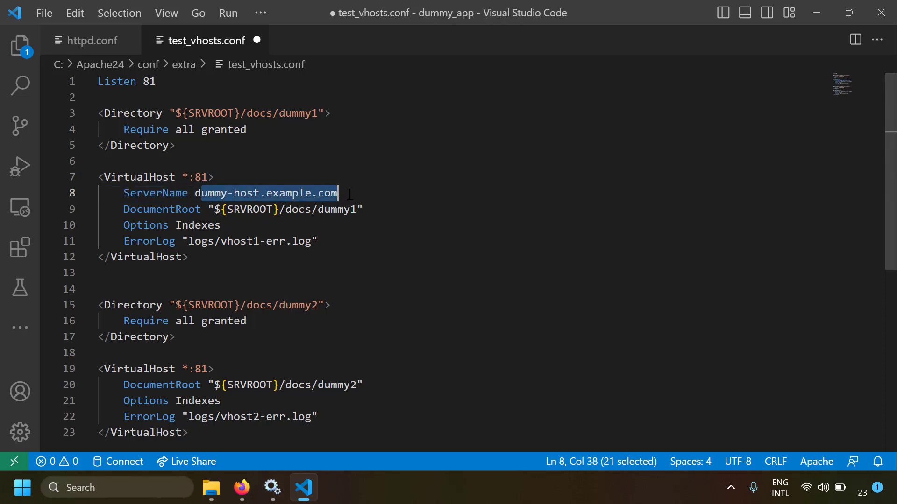
{"action": "left_click", "coordinate": [325, 241]}
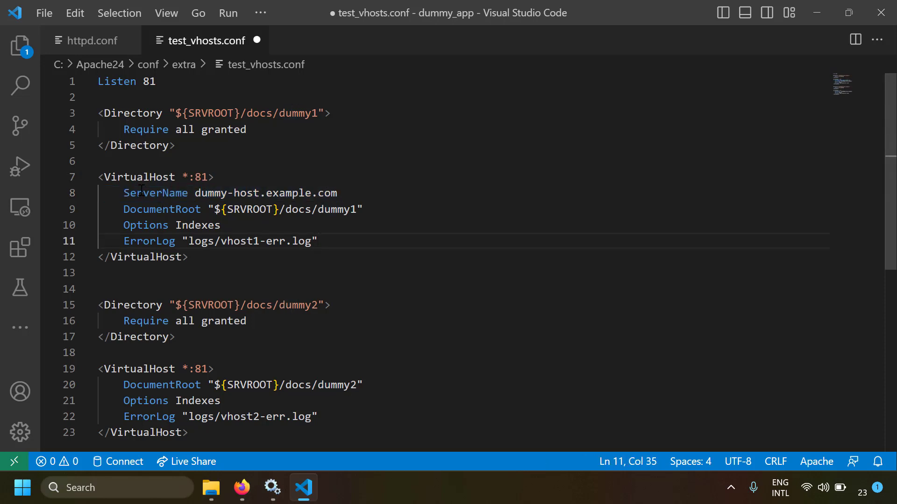
{"action": "left_click_drag", "start_coordinate": [143, 193], "coordinate": [234, 236]}
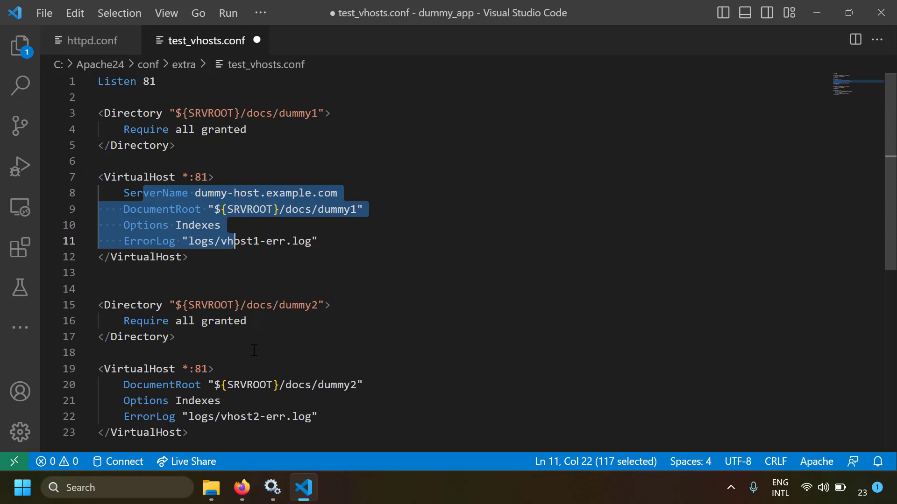
Step: Add an indented ServerName dummy-host2.example.com line at the start of the second VirtualHost block and save the file
{"action": "left_click", "coordinate": [251, 365]}
{"action": "key", "text": "Return"}
{"action": "type", "text": "ServerName dummy-host.example.com"}
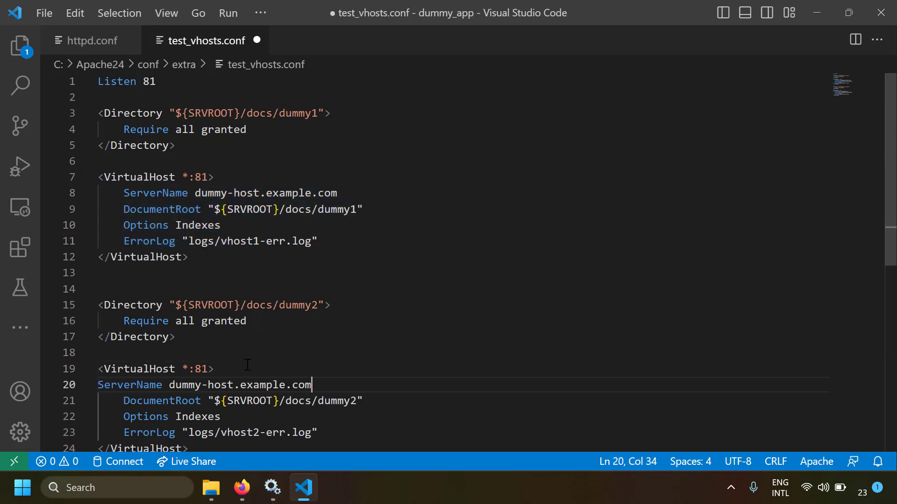
{"action": "key", "text": "Home"}
{"action": "key", "text": "Tab"}
{"action": "left_click", "coordinate": [260, 385]}
{"action": "type", "text": "2"}
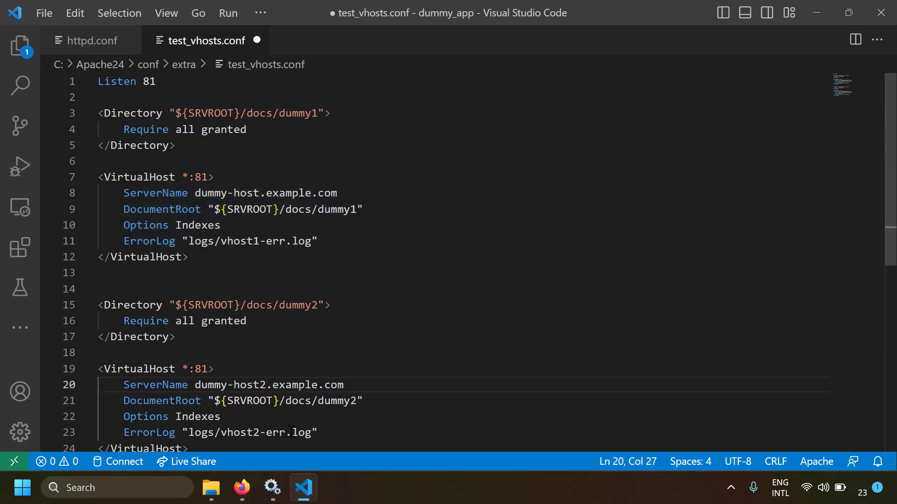
{"action": "key", "text": "ctrl+s"}
{"action": "scroll", "coordinate": [323, 356], "scroll_direction": "down", "scroll_amount": 1}
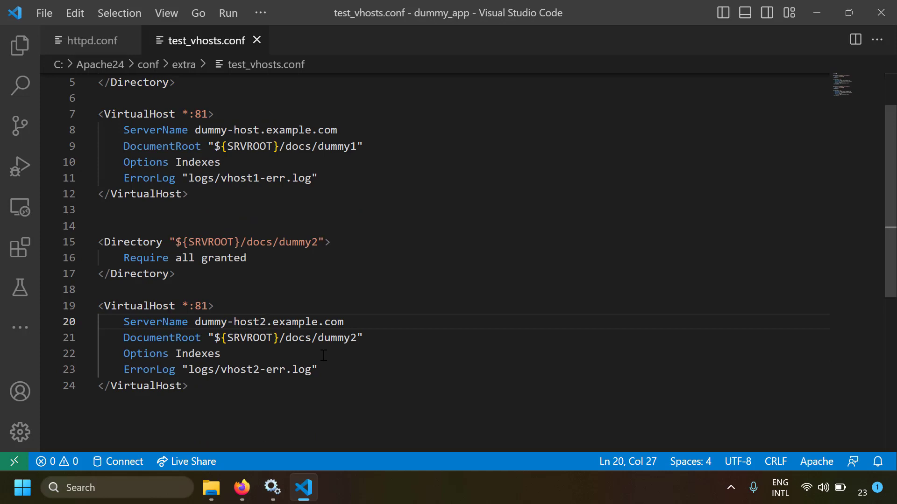
{"action": "left_click", "coordinate": [340, 324]}
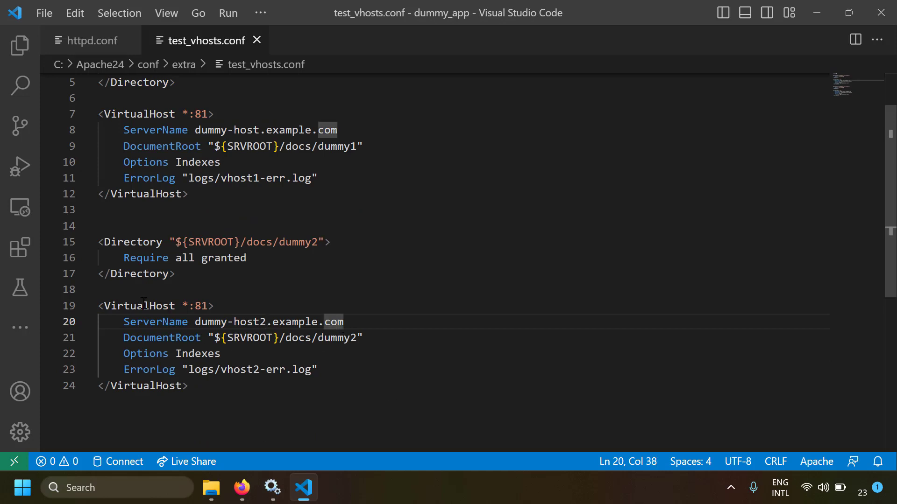
{"action": "left_click_drag", "start_coordinate": [143, 306], "coordinate": [184, 380]}
{"action": "scroll", "coordinate": [264, 274], "scroll_direction": "up", "scroll_amount": 2}
{"action": "left_click", "coordinate": [263, 274]}
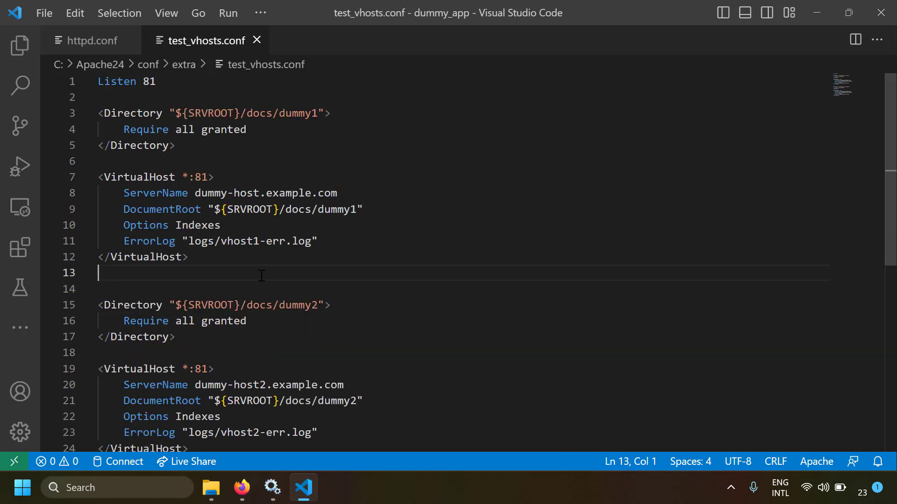
{"action": "left_click_drag", "start_coordinate": [215, 193], "coordinate": [325, 193]}
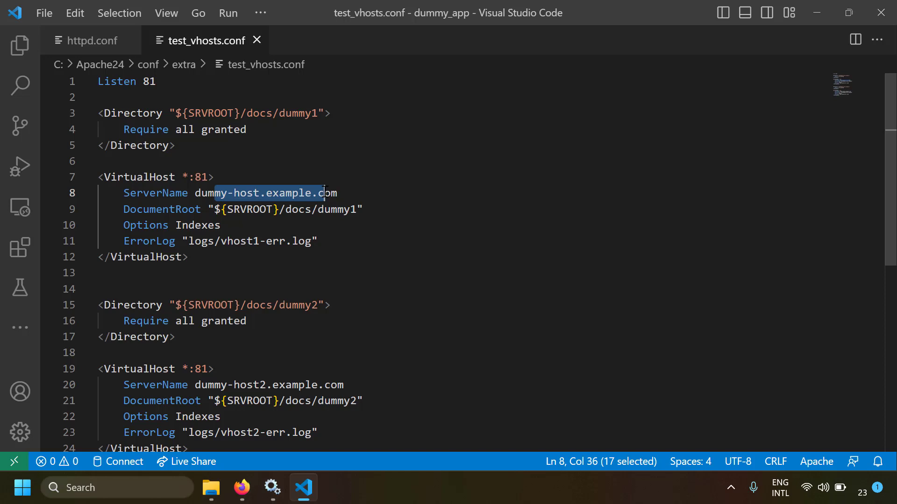
{"action": "left_click", "coordinate": [208, 193]}
{"action": "left_click_drag", "start_coordinate": [208, 193], "coordinate": [337, 193]}
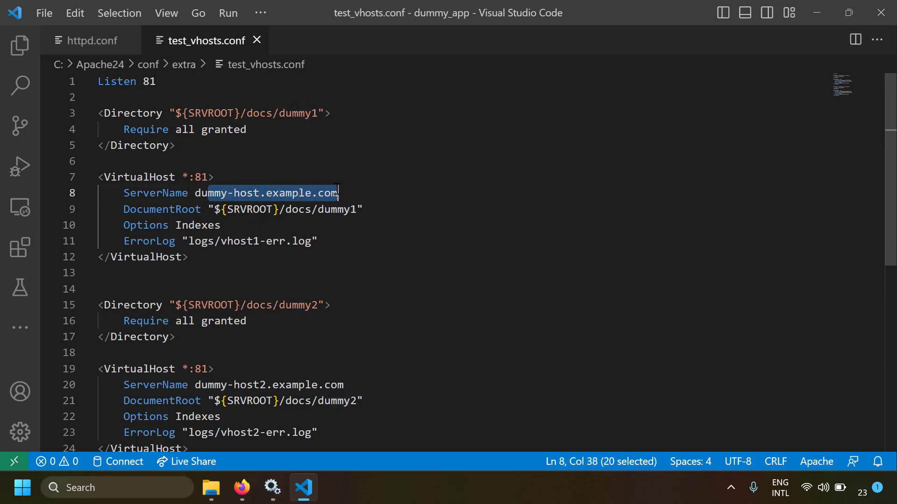
Step: Switch to File Explorer and open the folder C:\Windows\System32\drivers\etc
{"action": "key", "text": "alt+Tab"}
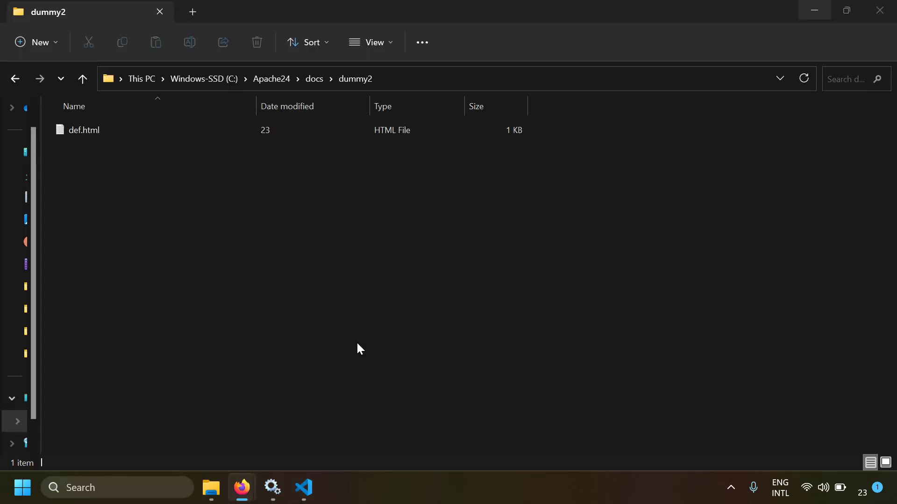
{"action": "left_click", "coordinate": [224, 82]}
{"action": "double_click", "coordinate": [99, 389]}
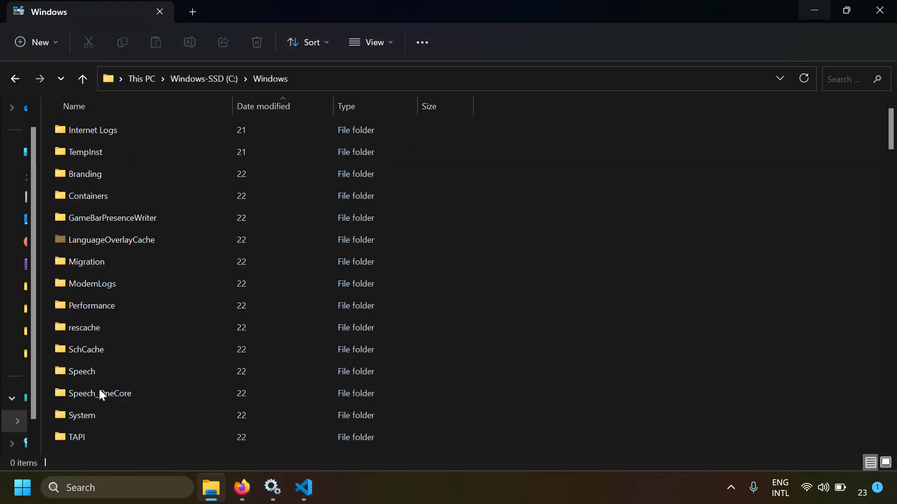
{"action": "type", "text": "s > System32"}
{"action": "key", "text": "Return"}
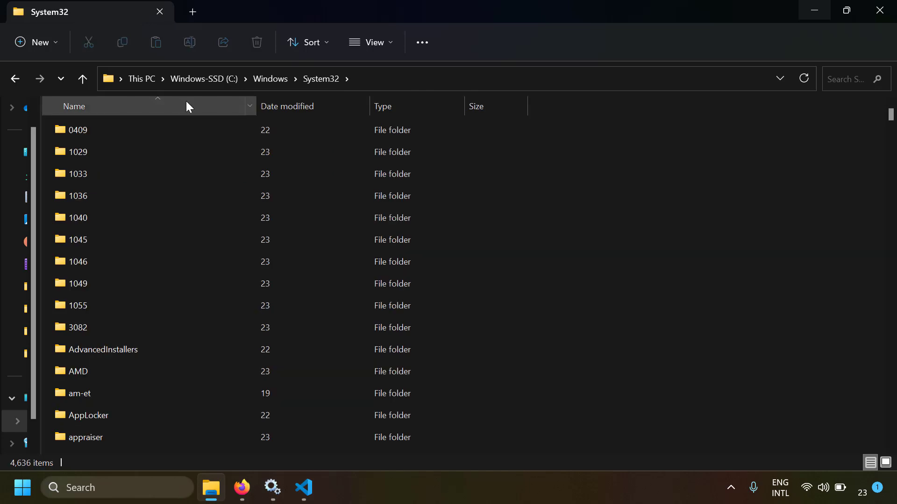
{"action": "type", "text": "dr"}
{"action": "key", "text": "Return"}
{"action": "type", "text": "et"}
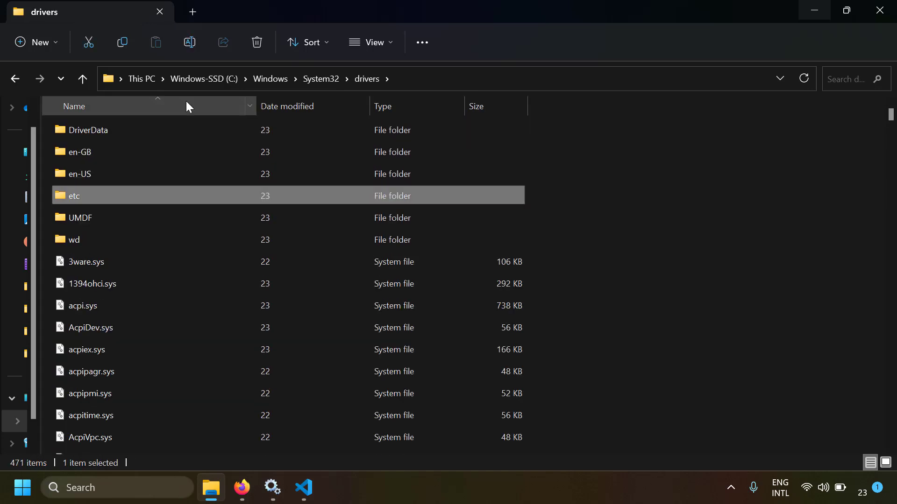
{"action": "key", "text": "Return"}
Step: Open the hosts file from the etc folder in Notepad
{"action": "left_click", "coordinate": [143, 131]}
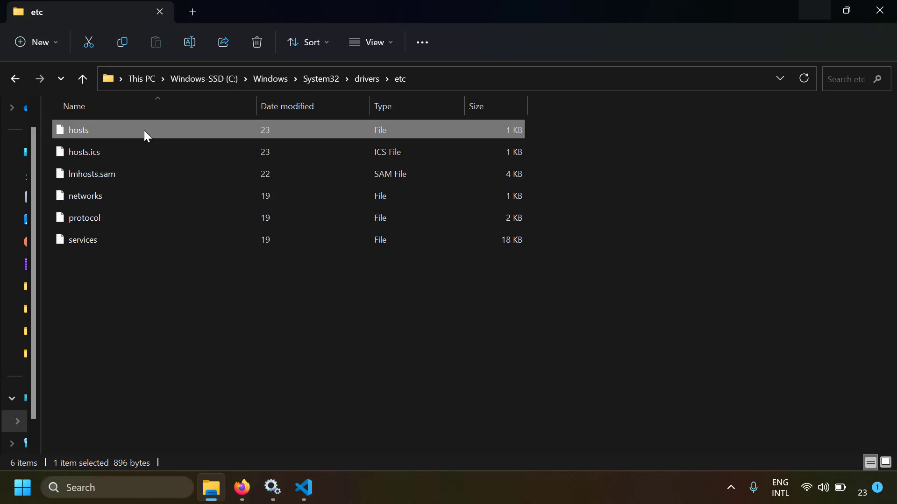
{"action": "right_click", "coordinate": [145, 135]}
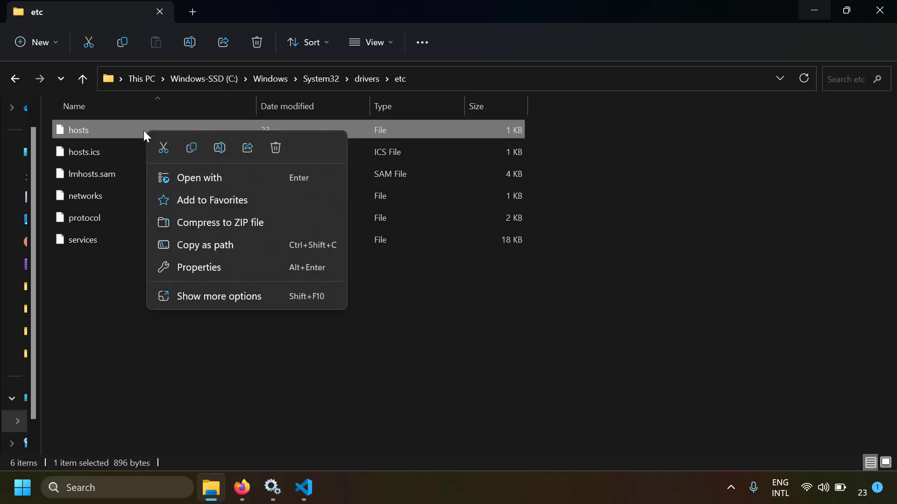
{"action": "left_click", "coordinate": [186, 185]}
Step: Examine the IP-to-hostname mappings for dummy-host.example.com and dummy-host2.example.com in the hosts file
{"action": "left_click_drag", "start_coordinate": [201, 289], "coordinate": [11, 273]}
{"action": "left_click", "coordinate": [79, 283]}
{"action": "left_click_drag", "start_coordinate": [67, 273], "coordinate": [3, 273]}
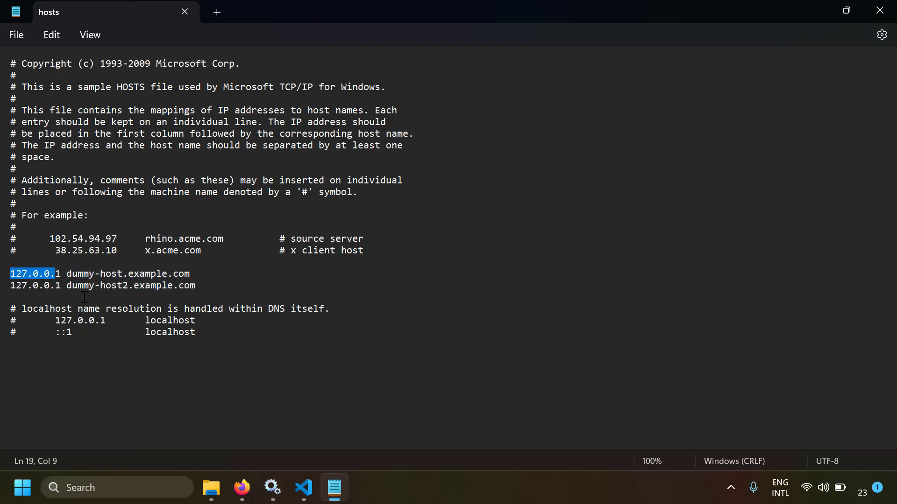
{"action": "left_click_drag", "start_coordinate": [68, 286], "coordinate": [210, 286]}
{"action": "left_click_drag", "start_coordinate": [61, 286], "coordinate": [11, 286]}
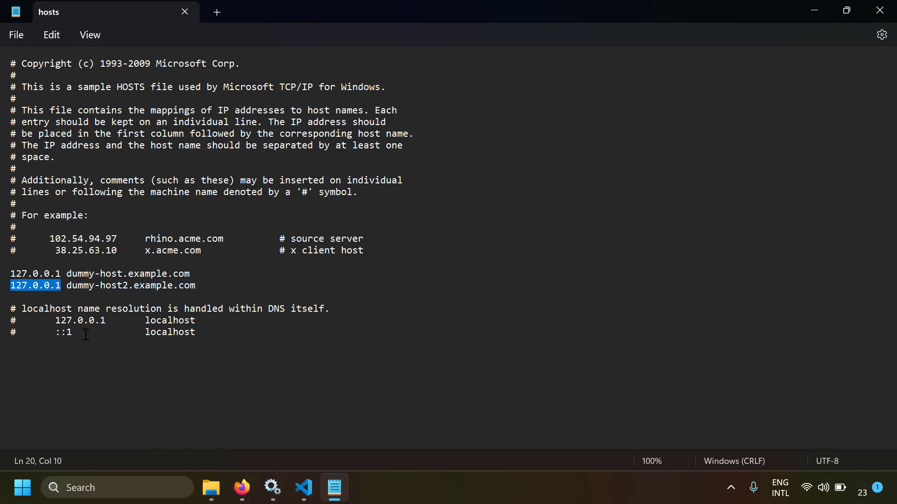
{"action": "left_click", "coordinate": [156, 290]}
{"action": "left_click_drag", "start_coordinate": [196, 287], "coordinate": [69, 292]}
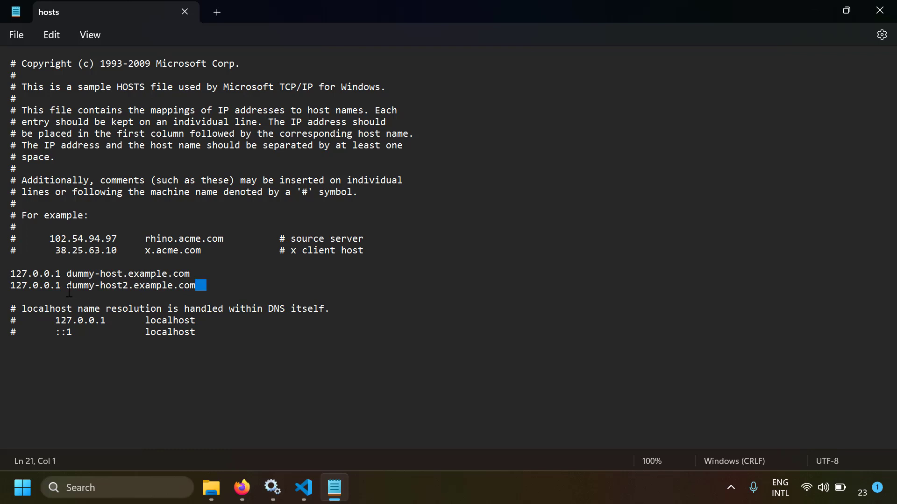
{"action": "left_click_drag", "start_coordinate": [134, 286], "coordinate": [53, 273]}
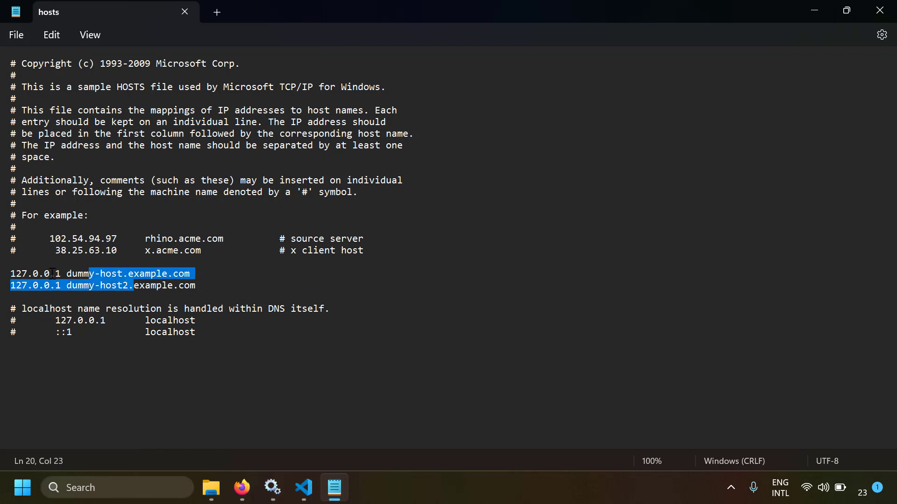
{"action": "left_click", "coordinate": [52, 273]}
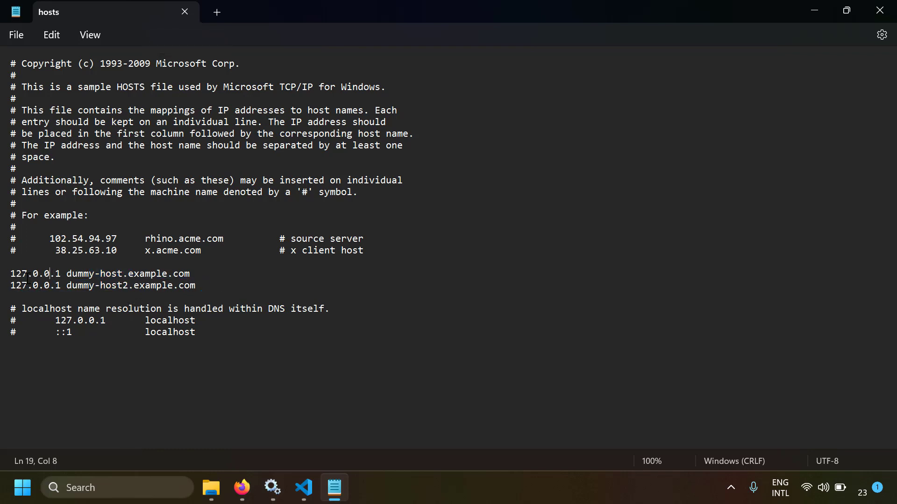
{"action": "left_click_drag", "start_coordinate": [11, 274], "coordinate": [202, 287]}
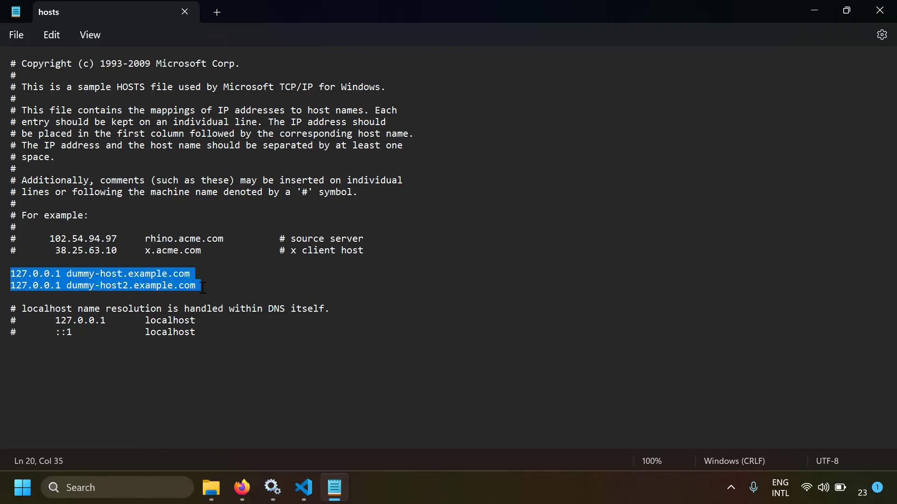
Step: Switch back to VS Code and review the ServerName and DocumentRoot entries of both virtual hosts
{"action": "key", "text": "alt+Tab"}
{"action": "left_click", "coordinate": [189, 256]}
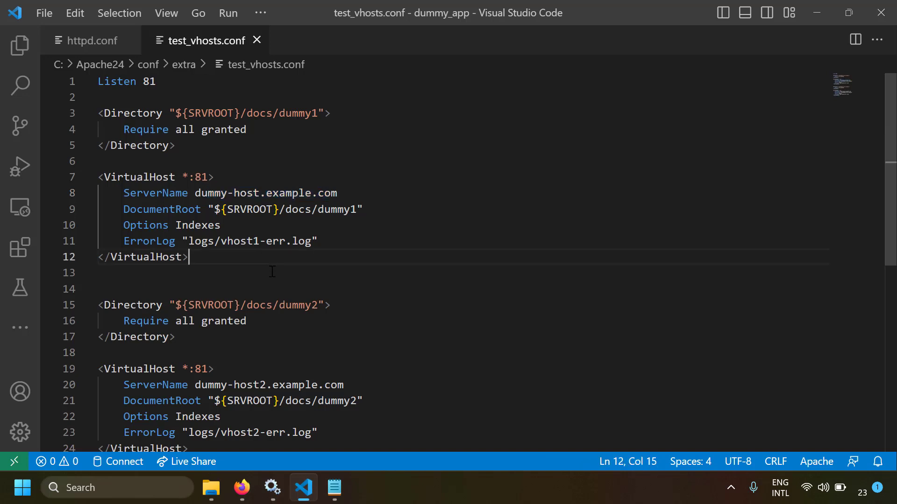
{"action": "scroll", "coordinate": [273, 271], "scroll_direction": "down", "scroll_amount": 1}
{"action": "scroll", "coordinate": [277, 280], "scroll_direction": "up", "scroll_amount": 1}
{"action": "left_click", "coordinate": [319, 198]}
{"action": "left_click", "coordinate": [291, 401]}
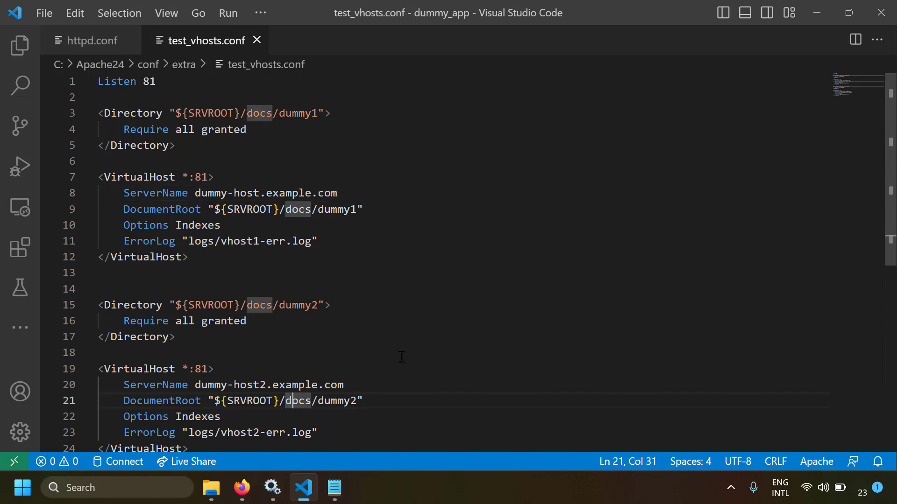
Step: Switch to File Explorer, go to C:\Apache24\bin and start a command prompt in that folder
{"action": "left_click", "coordinate": [211, 488]}
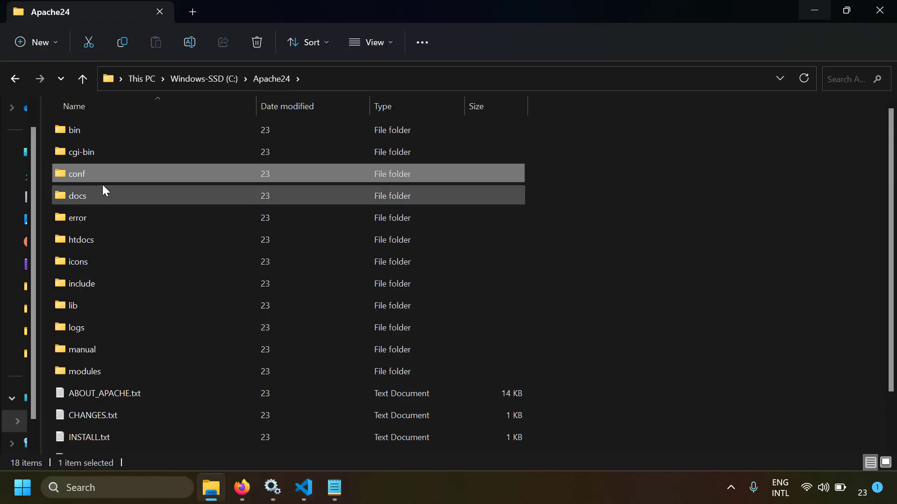
{"action": "double_click", "coordinate": [107, 134]}
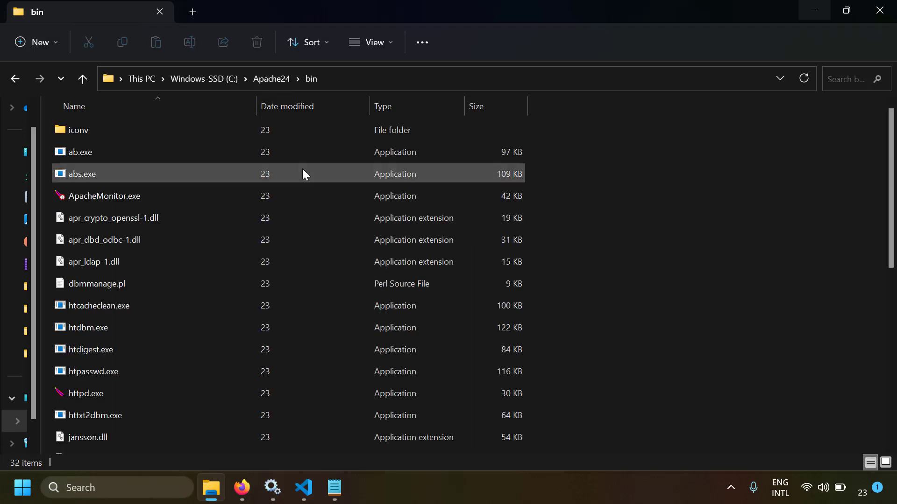
{"action": "left_click", "coordinate": [343, 80]}
{"action": "type", "text": "cmd"}
{"action": "key", "text": "Return"}
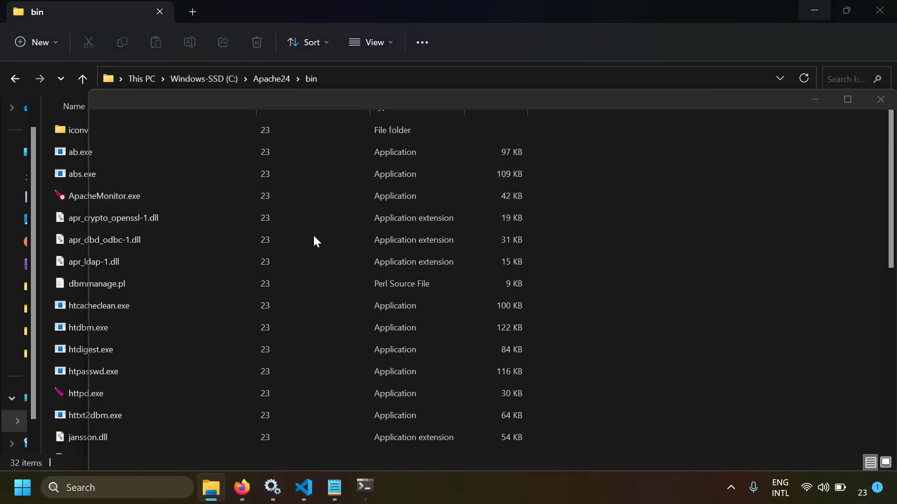
Step: Check the Apache configuration syntax with httpd.exe -t and close the command prompt
{"action": "type", "text": "httpd"}
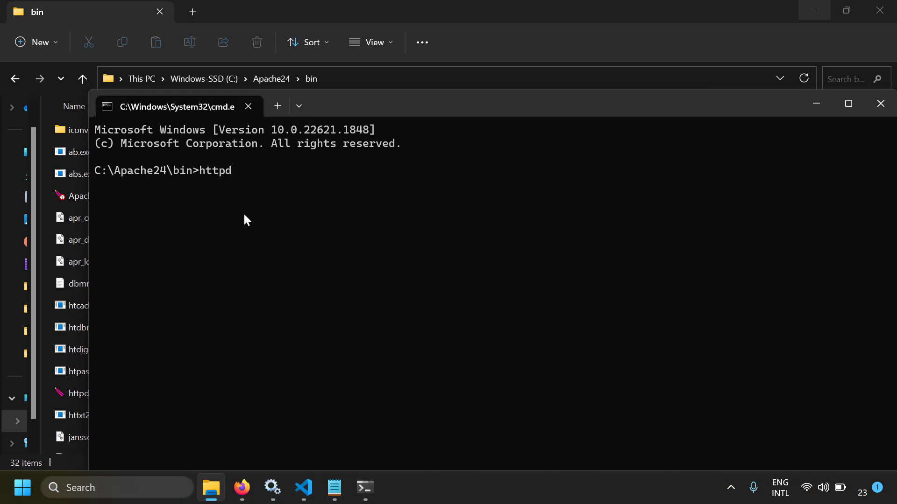
{"action": "type", "text": ".exe -t"}
{"action": "key", "text": "Return"}
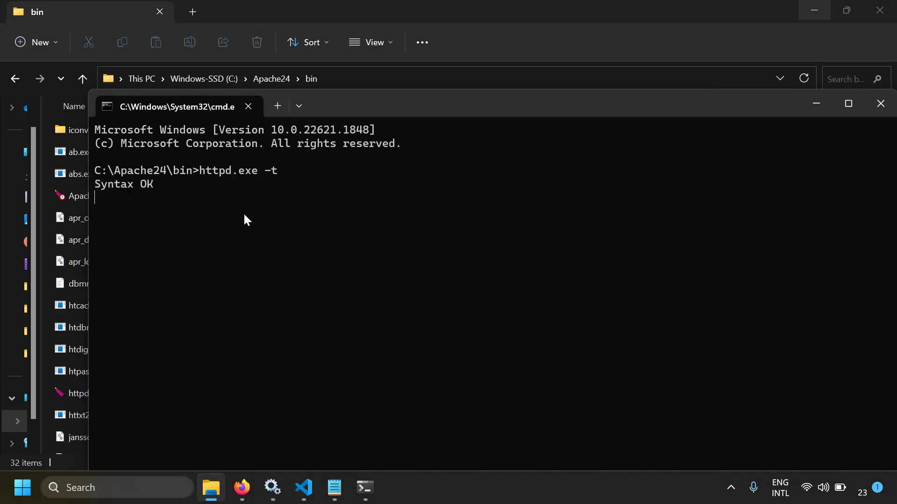
{"action": "left_click", "coordinate": [248, 106]}
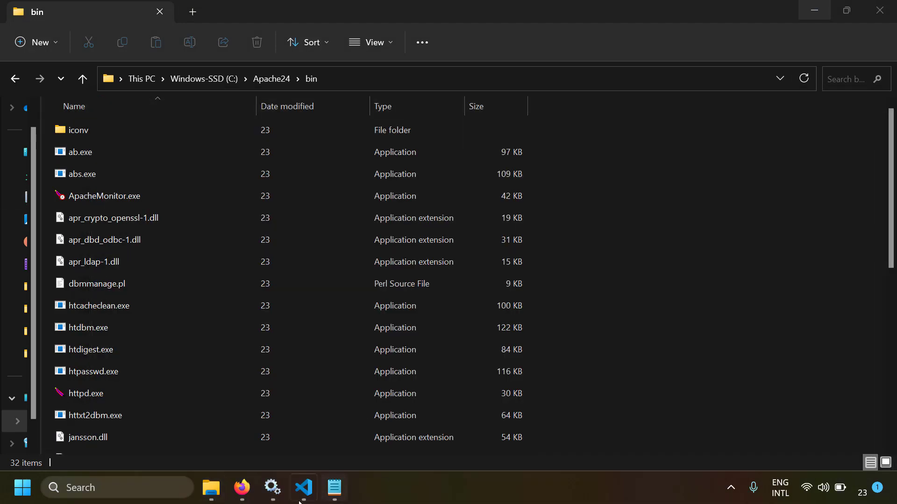
Step: Switch to the Services window and restart the Apache2.4 service
{"action": "left_click", "coordinate": [272, 487]}
{"action": "right_click", "coordinate": [294, 175]}
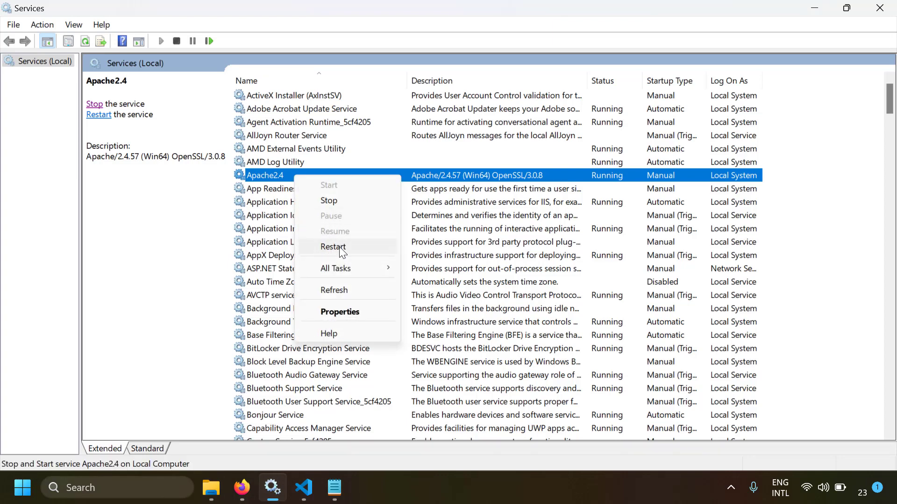
{"action": "left_click", "coordinate": [327, 247]}
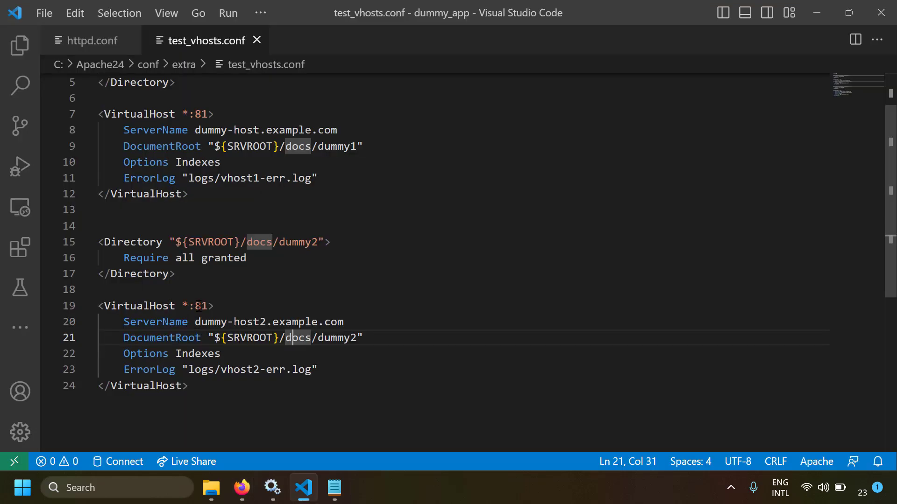
Step: Load dummy-host2.example.com:81 and dummy-host.example.com:81 one after the other in Firefox to test both virtual hosts
{"action": "left_click_drag", "start_coordinate": [197, 323], "coordinate": [355, 319]}
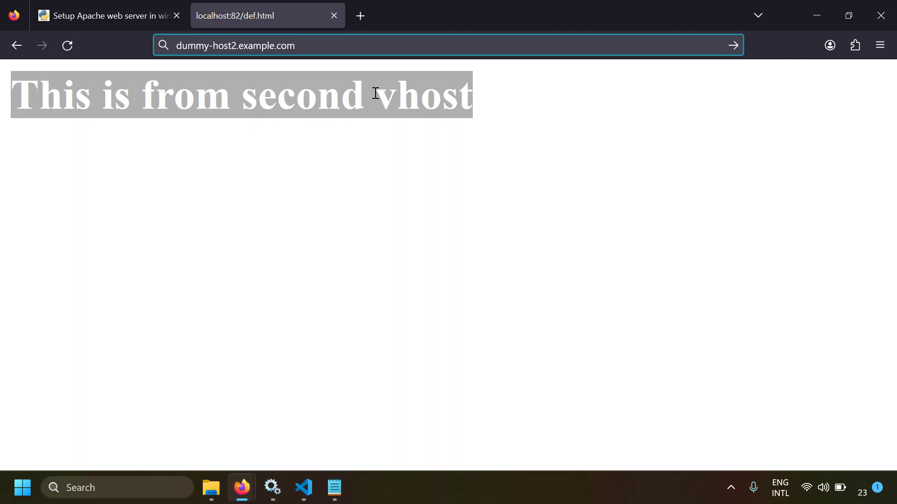
{"action": "type", "text": ":"}
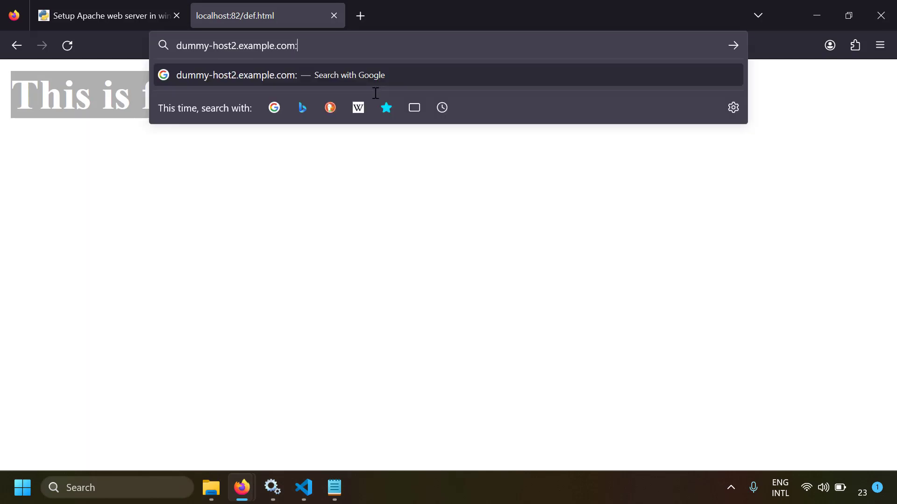
{"action": "type", "text": "81"}
{"action": "key", "text": "Return"}
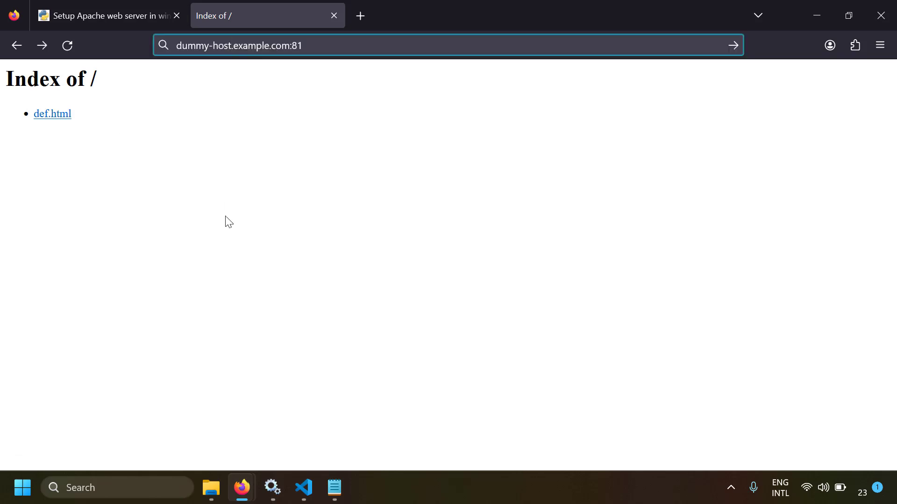
{"action": "key", "text": "Return"}
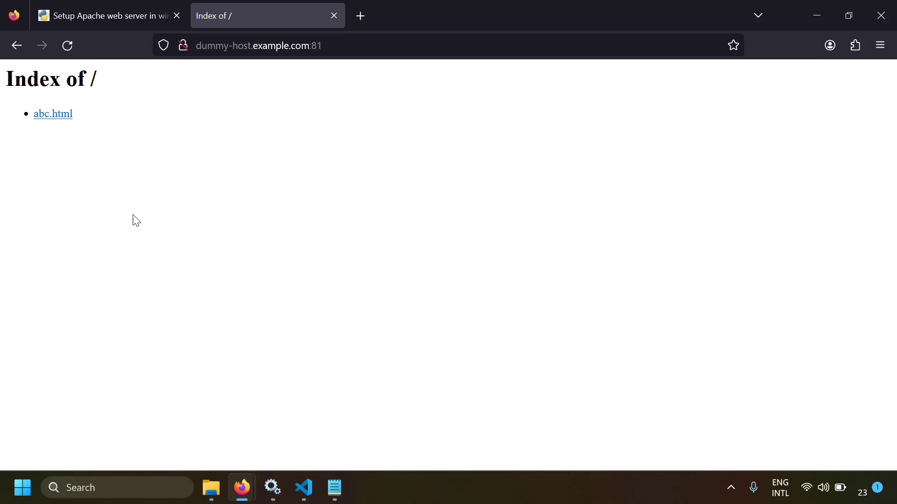
Step: Switch to VS Code and compare the test_vhosts.conf Include line in httpd.conf with the virtual host file beside it
{"action": "key", "text": "alt+Tab"}
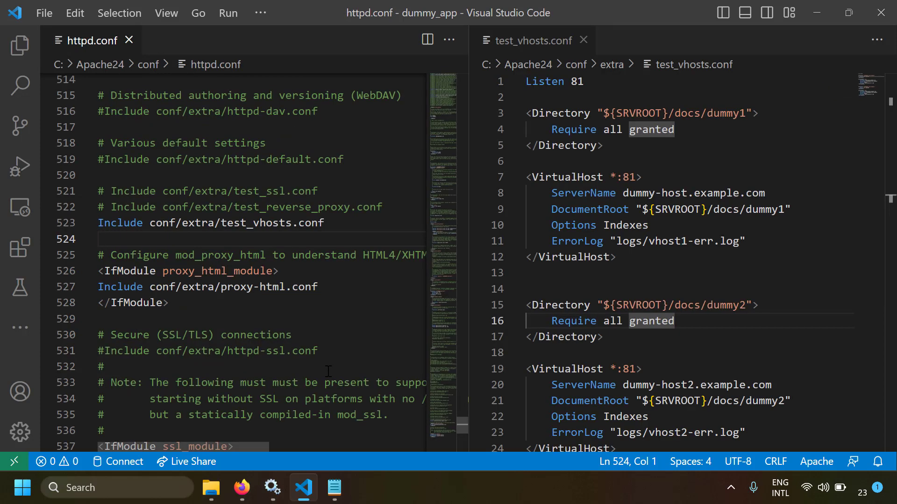
Step: Switch to the Apache setup article in Firefox and skim its sections on virtual hosts, SSL, HTTPS redirection and reverse proxy
{"action": "key", "text": "alt+Tab"}
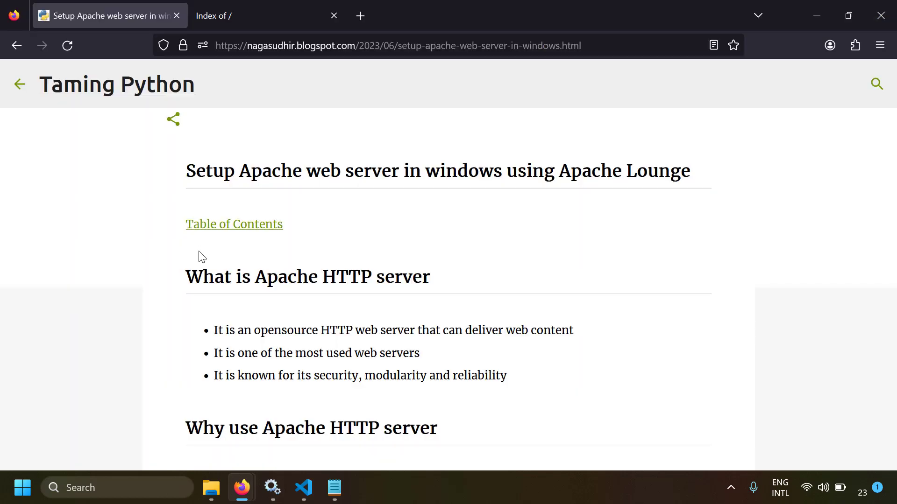
{"action": "scroll", "coordinate": [202, 257], "scroll_direction": "down", "scroll_amount": 2}
{"action": "scroll", "coordinate": [202, 257], "scroll_direction": "down", "scroll_amount": 15}
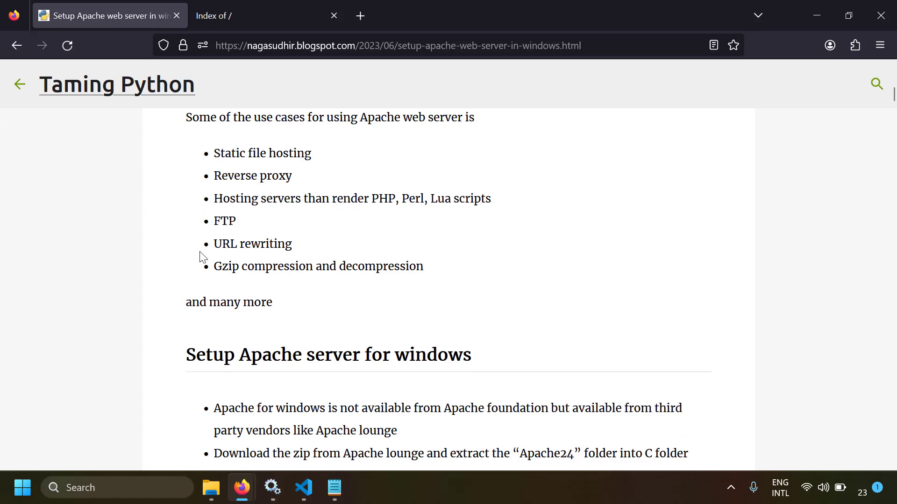
{"action": "scroll", "coordinate": [201, 256], "scroll_direction": "down", "scroll_amount": 20}
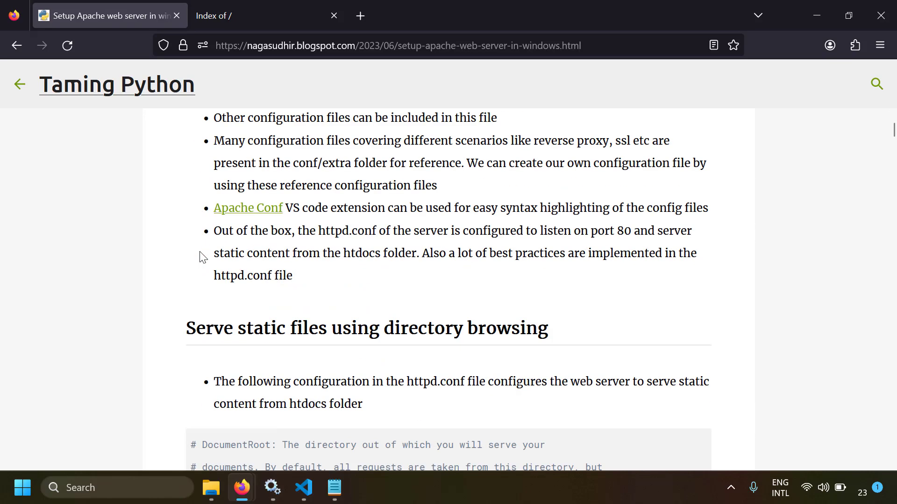
{"action": "scroll", "coordinate": [201, 252], "scroll_direction": "down", "scroll_amount": 15}
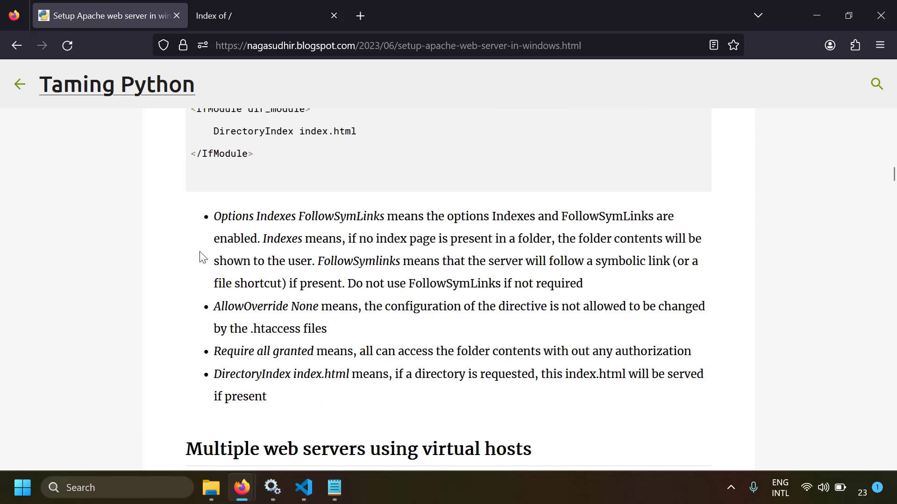
{"action": "scroll", "coordinate": [202, 257], "scroll_direction": "down", "scroll_amount": 4}
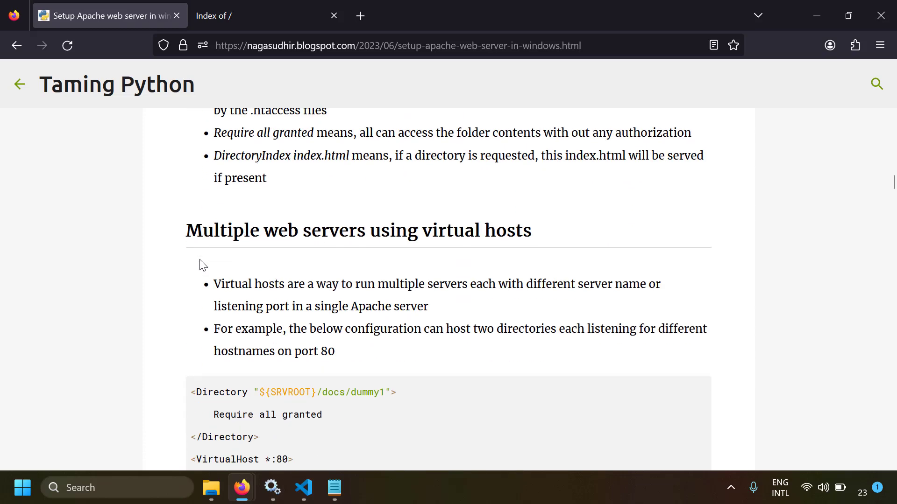
{"action": "scroll", "coordinate": [202, 265], "scroll_direction": "up", "scroll_amount": 20}
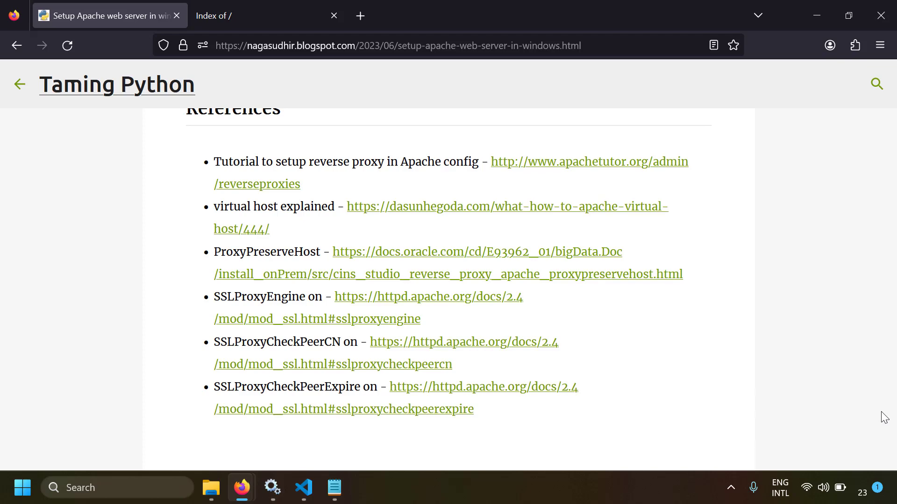
{"action": "left_click_drag", "start_coordinate": [893, 421], "coordinate": [892, 112]}
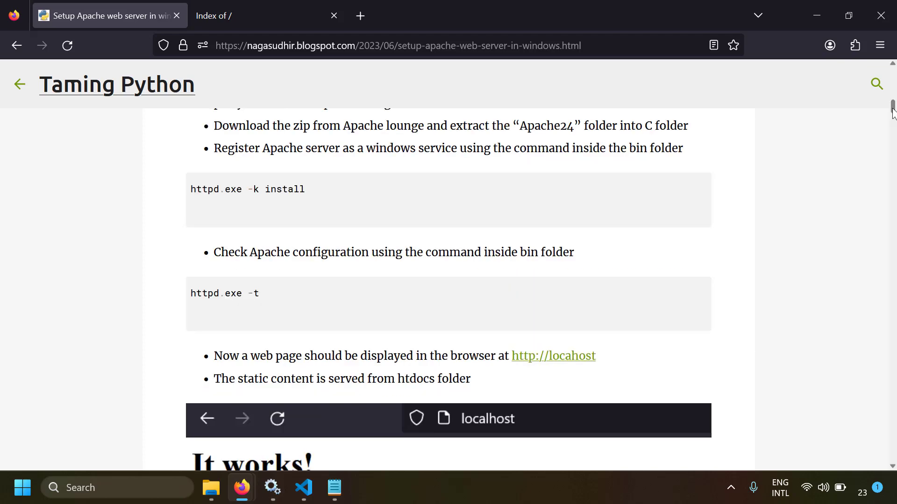
{"action": "left_click_drag", "start_coordinate": [892, 111], "coordinate": [892, 248]}
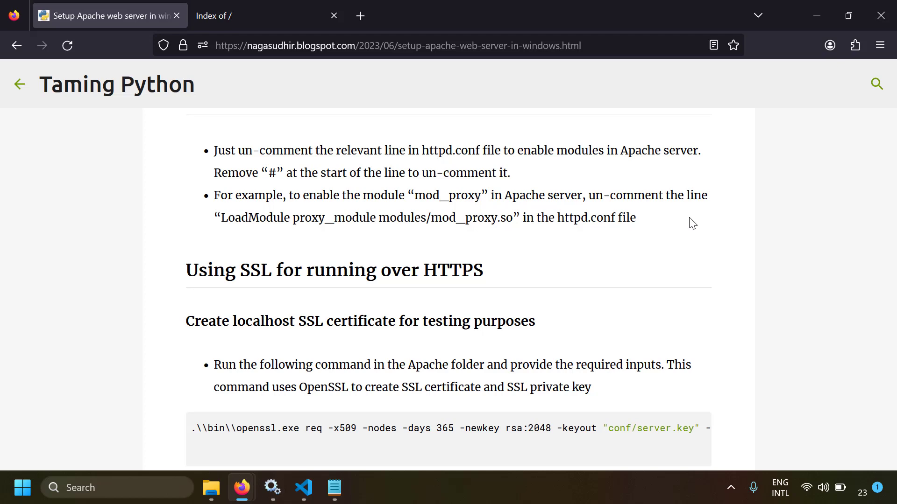
{"action": "scroll", "coordinate": [692, 223], "scroll_direction": "down", "scroll_amount": 10}
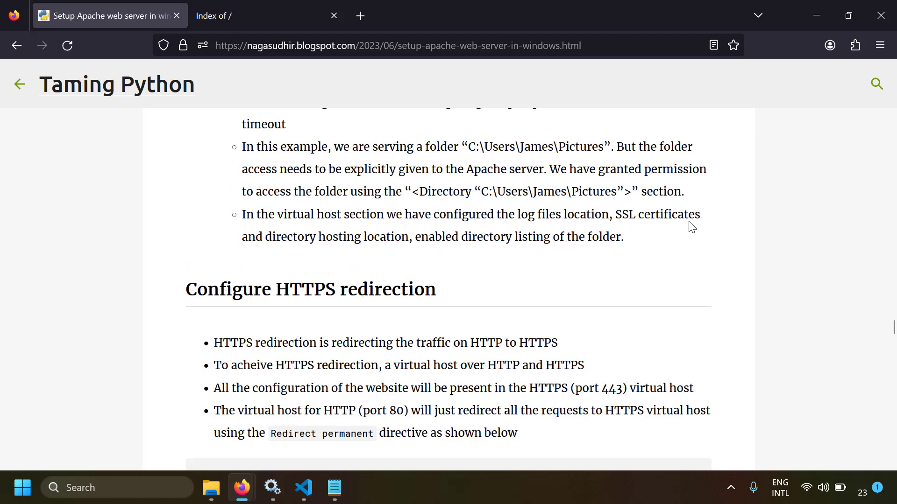
{"action": "scroll", "coordinate": [692, 227], "scroll_direction": "down", "scroll_amount": 10}
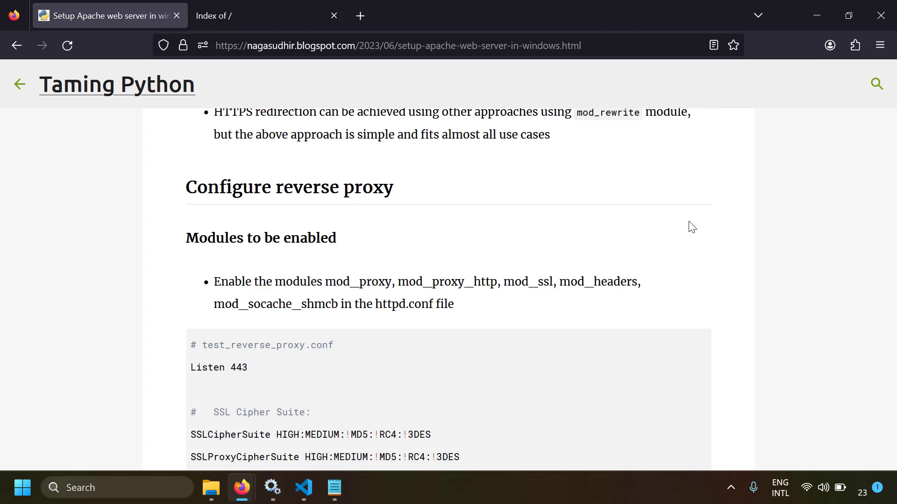
{"action": "left_click_drag", "start_coordinate": [893, 348], "coordinate": [895, 89]}
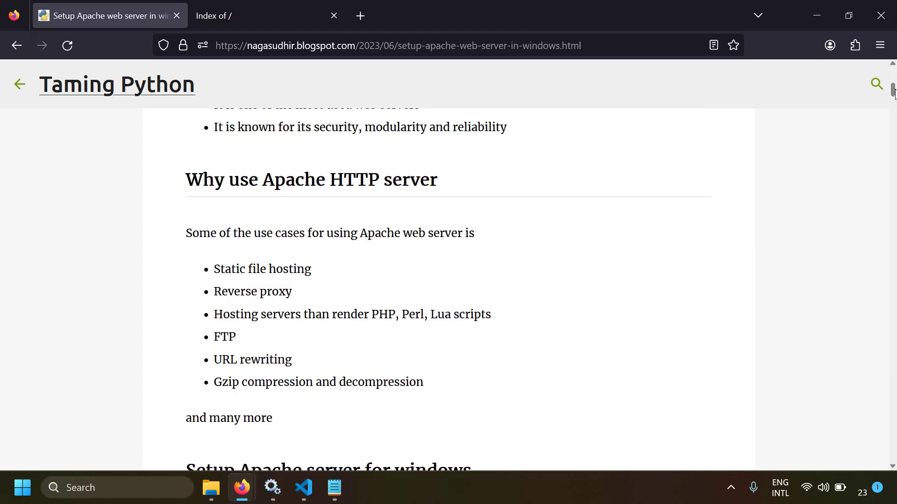